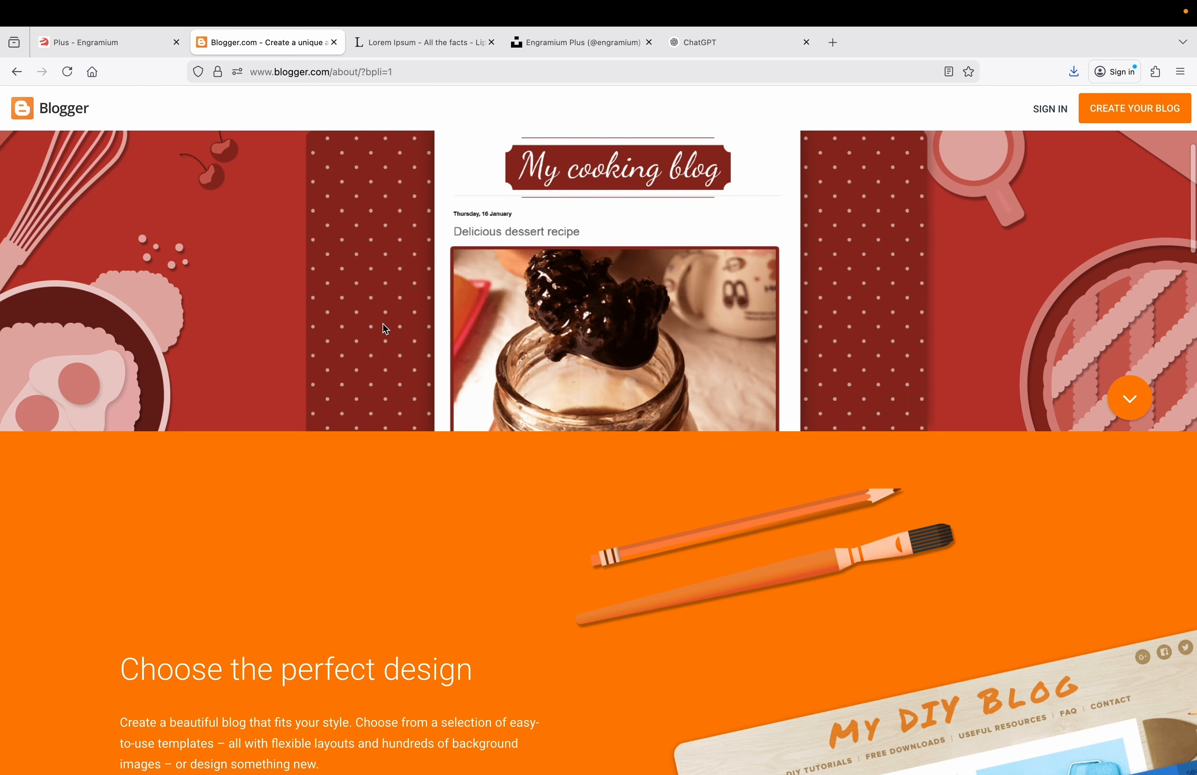
Step: Start creating a blog from the Blogger home page and sign in with the existing Google account
scroll(382, 323, "down", 3)
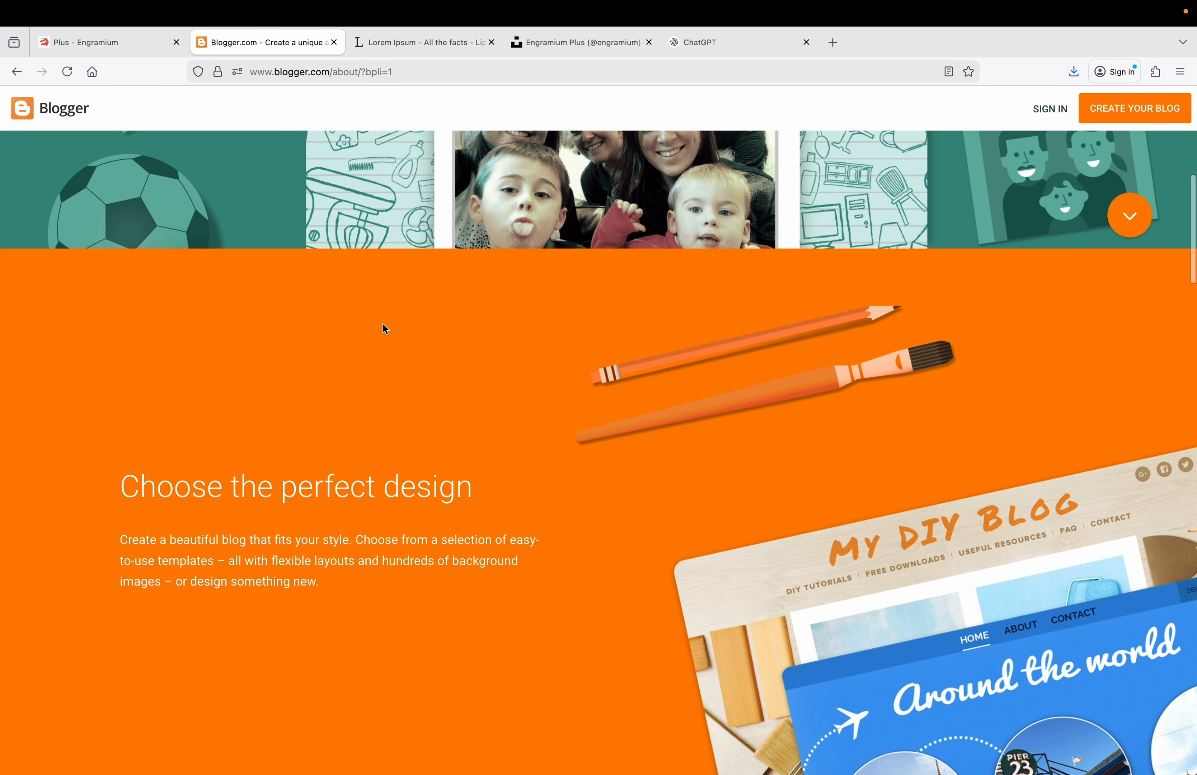
scroll(383, 325, "down", 6)
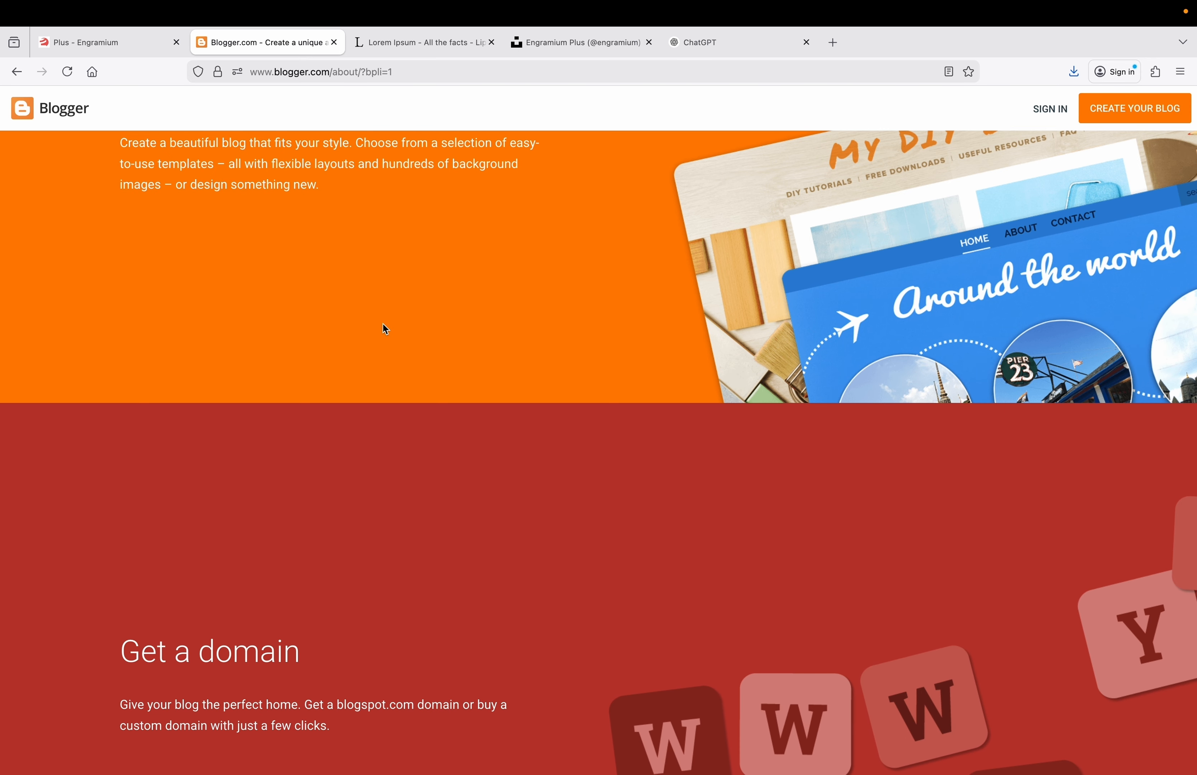
scroll(385, 329, "up", 5)
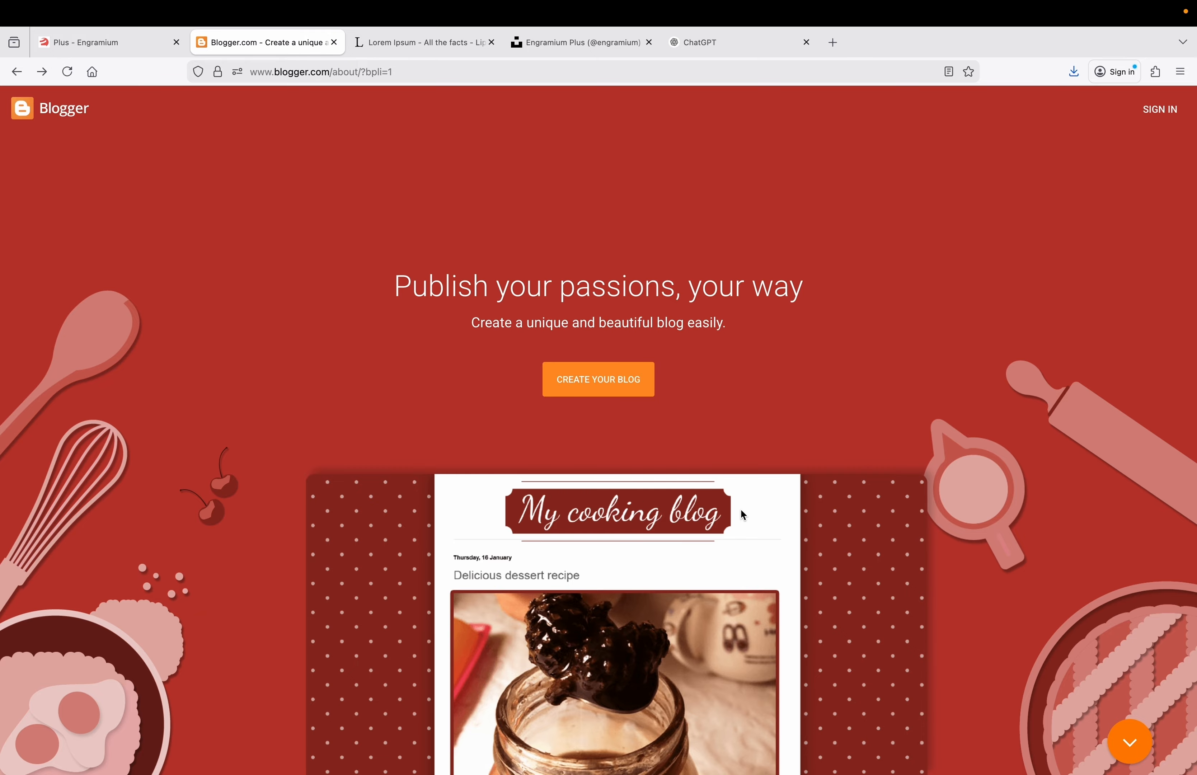
scroll(503, 368, "down", 1)
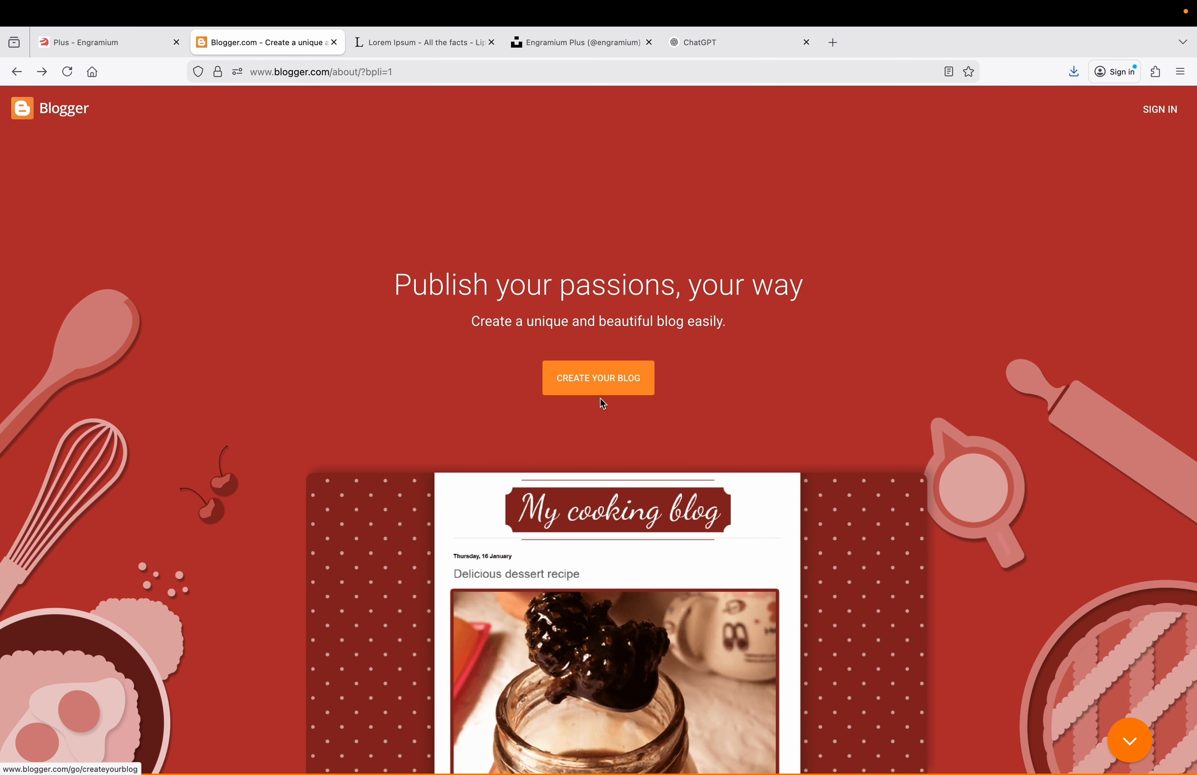
left_click(598, 382)
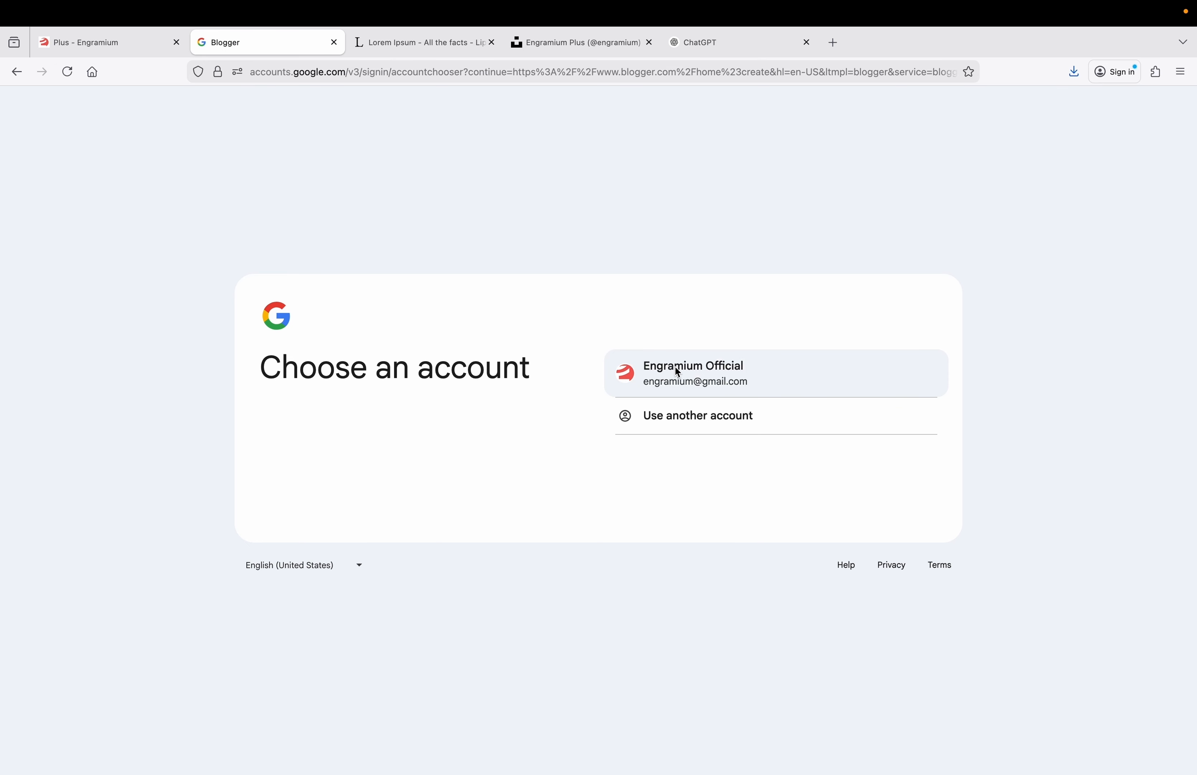
left_click(680, 376)
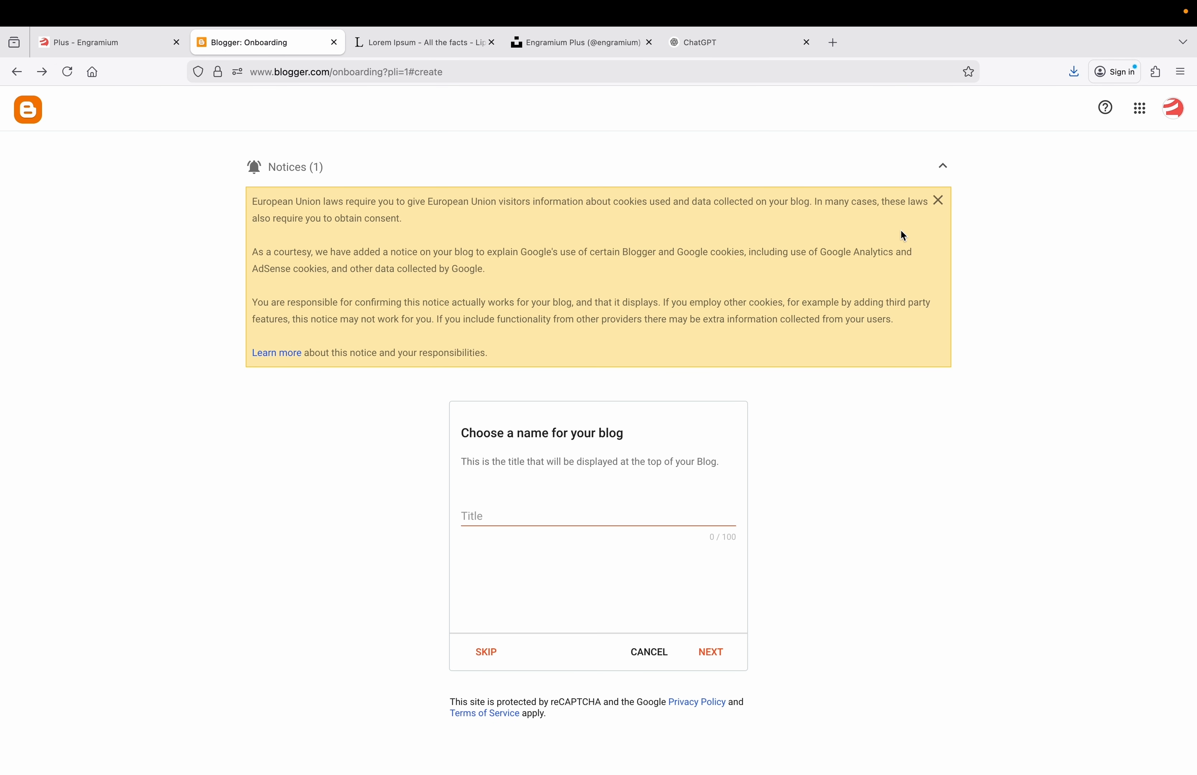
Step: Dismiss the cookie notice and name the blog "AI Tools Tips"
left_click(939, 201)
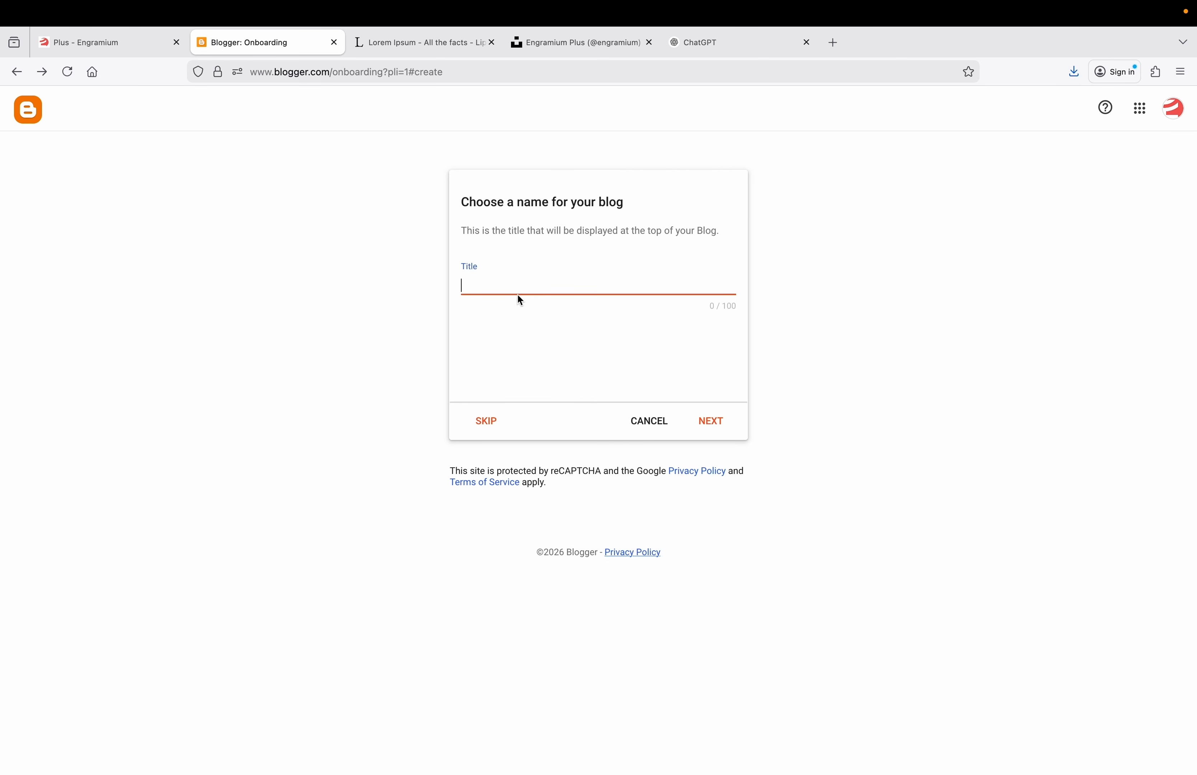
type("AI TO")
key("BackSpace")
type("ools Tips")
left_click(711, 421)
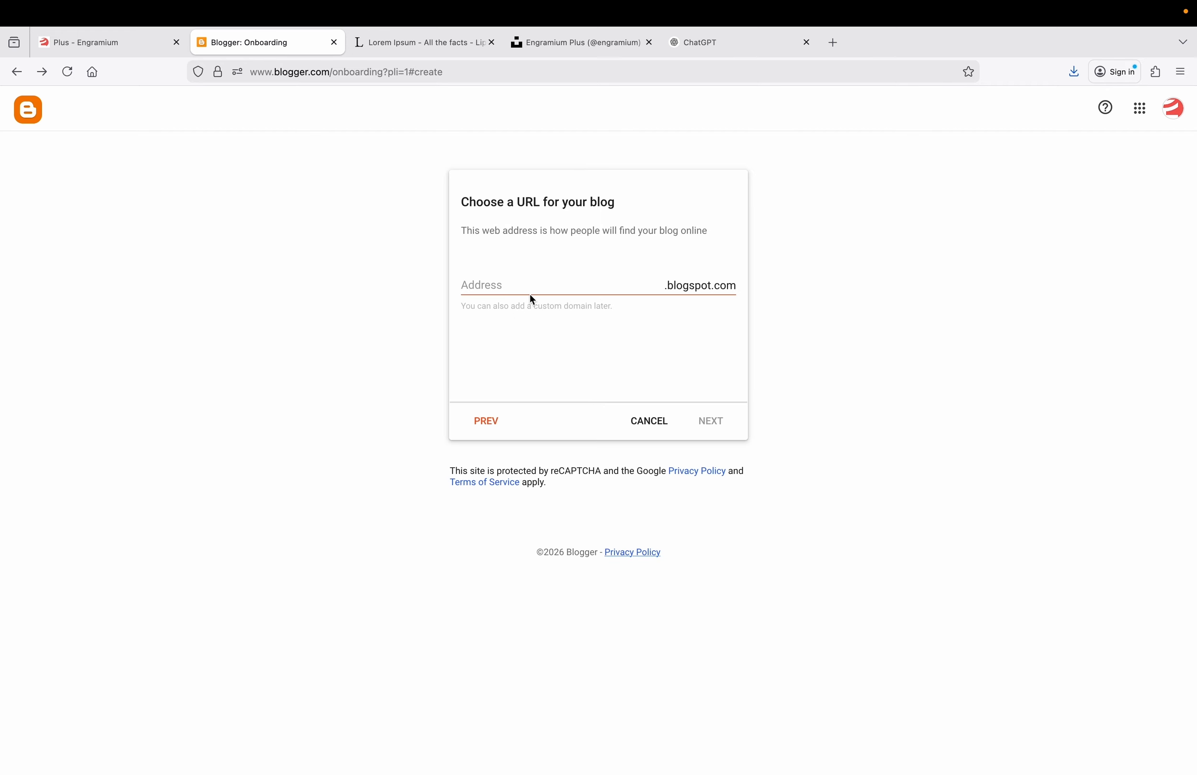
Step: Set the blog's address to aitoolstipsandtricssometing.blogspot.com and accept it
left_click(514, 284)
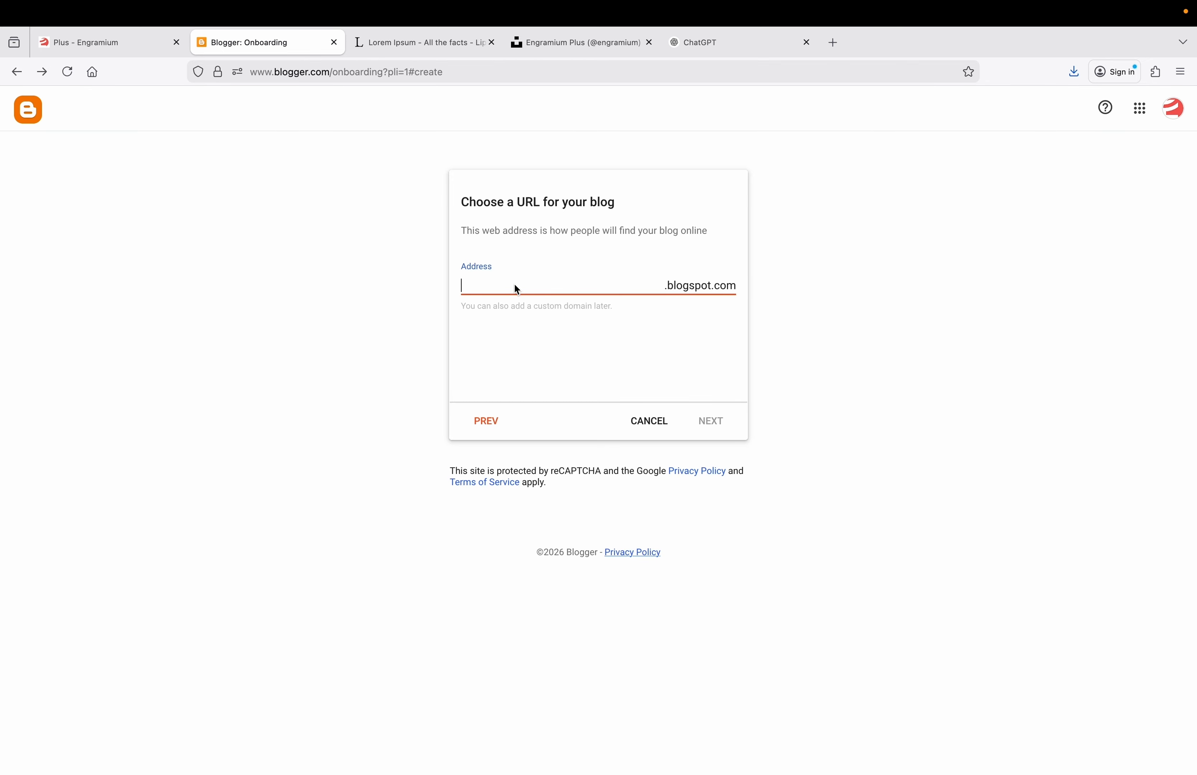
type("aitoolstipsandtrics")
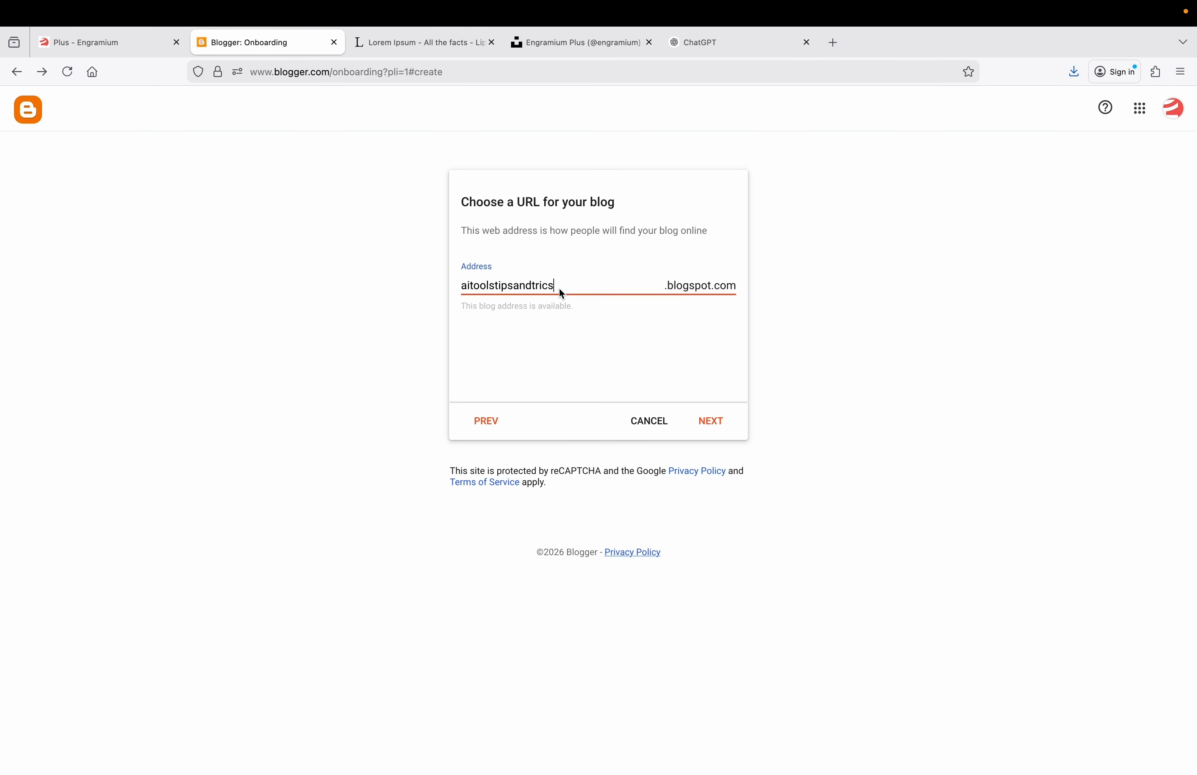
type("someting")
left_click(713, 423)
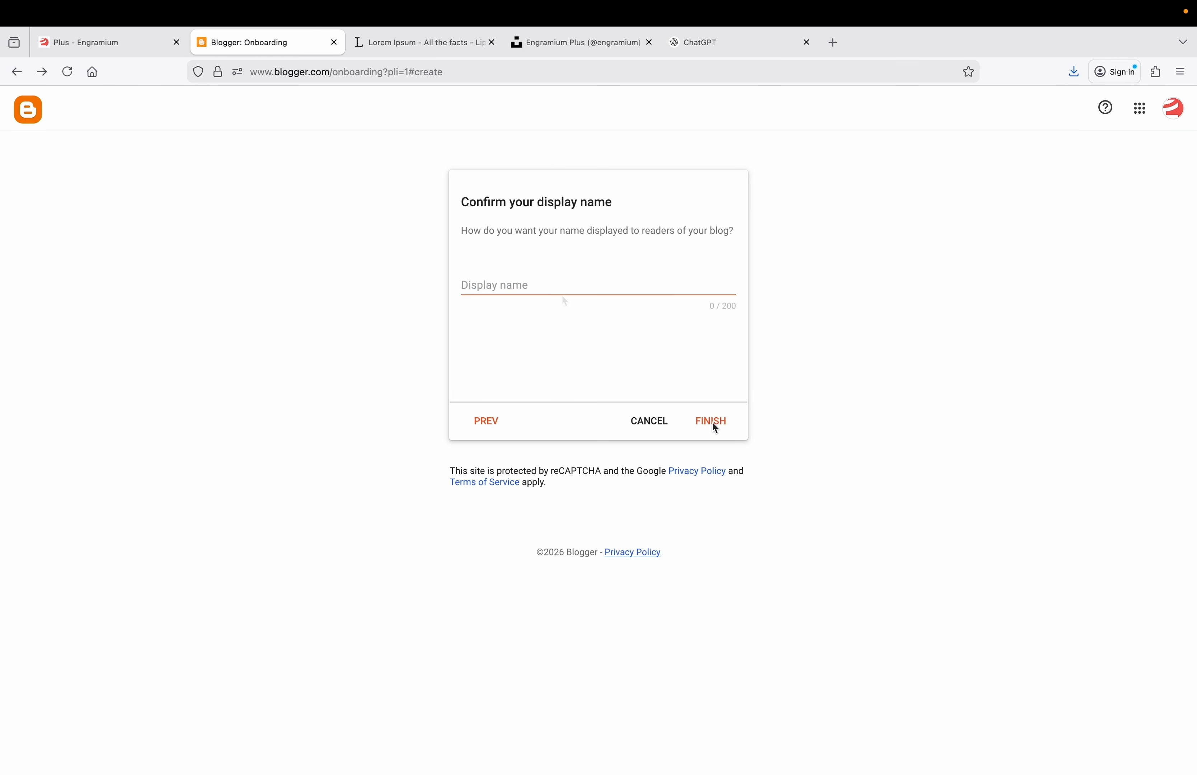
Step: Finish creating the blog with the display name Engramium and dismiss the European Union cookie notice
left_click(541, 282)
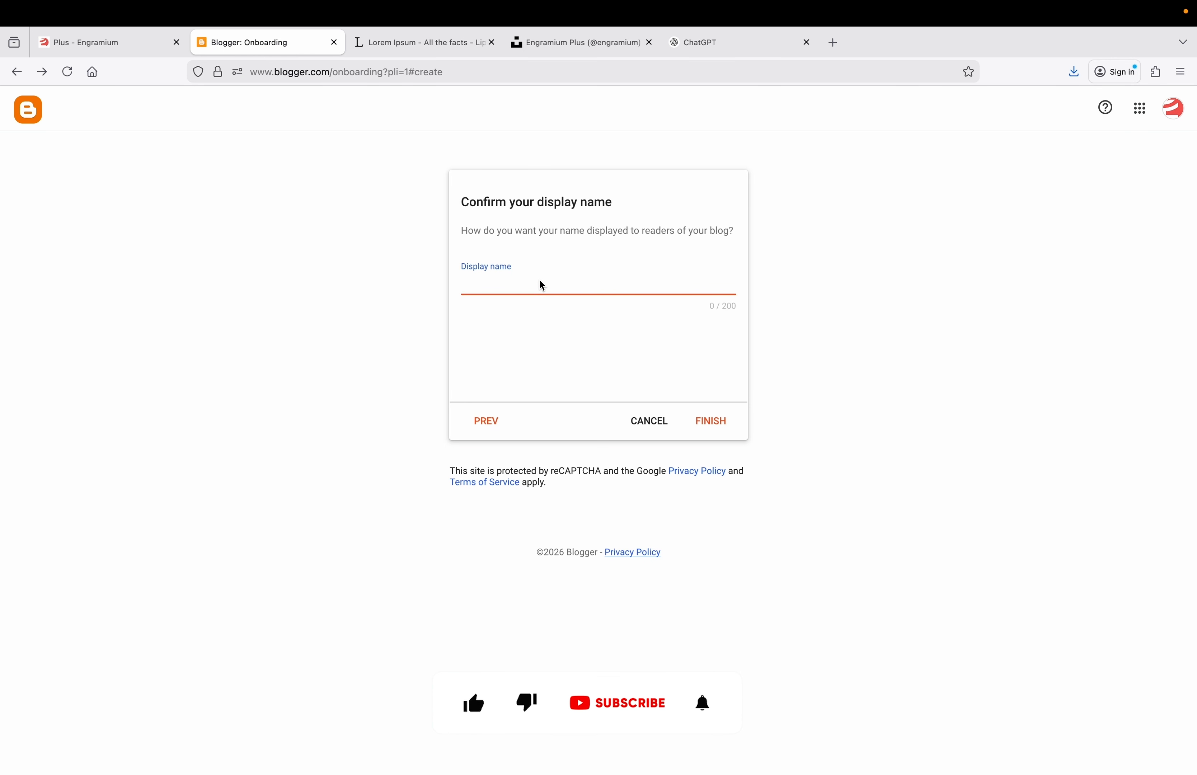
type("Engramium")
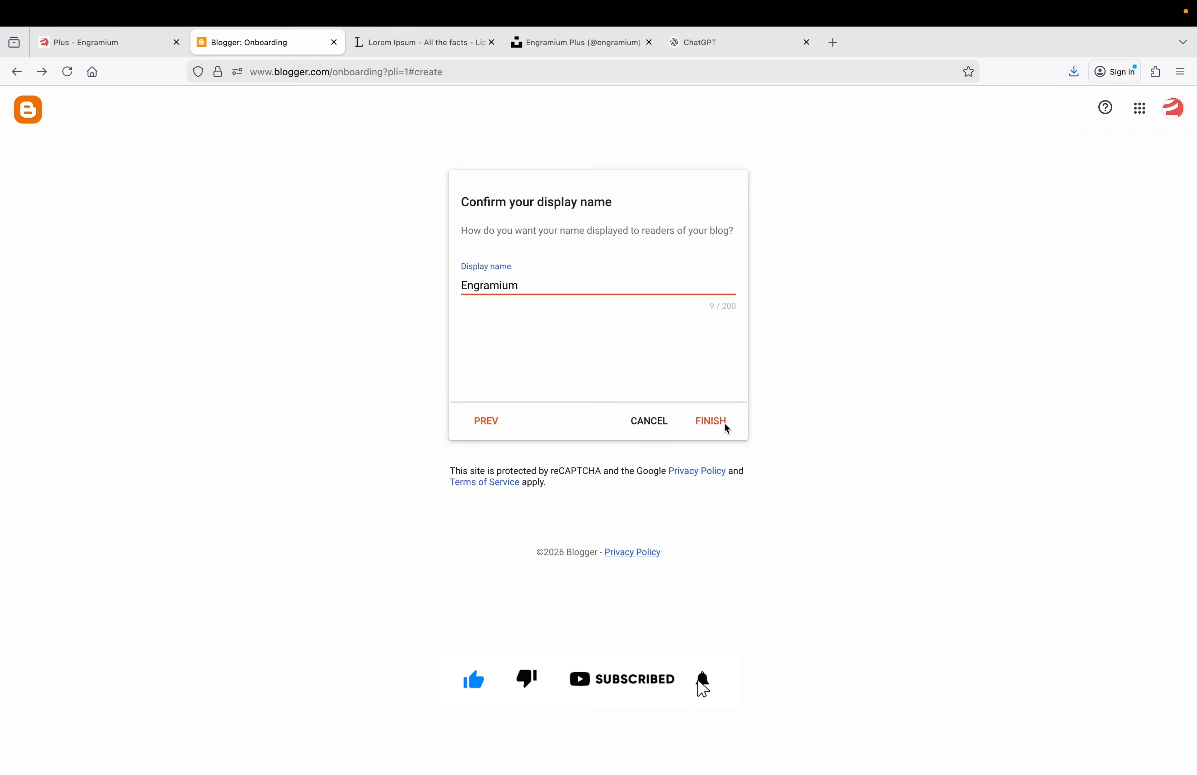
left_click(715, 425)
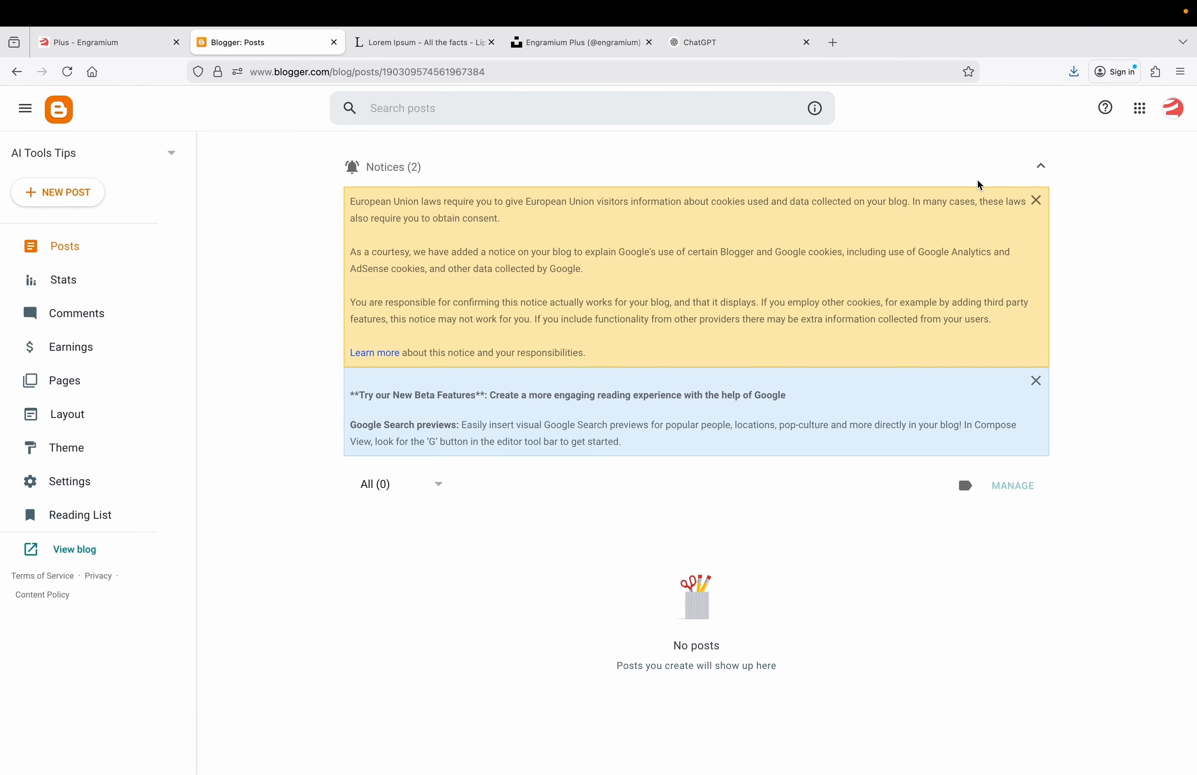
left_click(1037, 200)
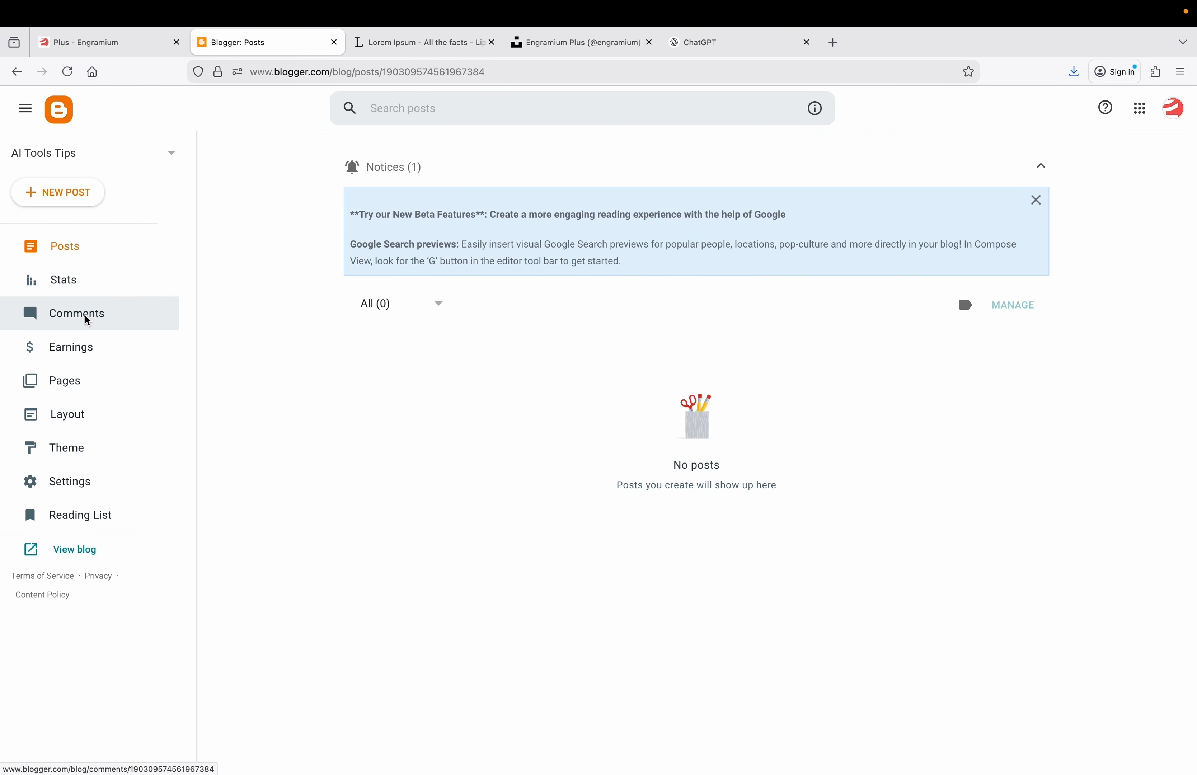
Step: Look through the blog's Pages, Theme and Settings sections, view the live blog, and return to the dashboard
left_click(75, 393)
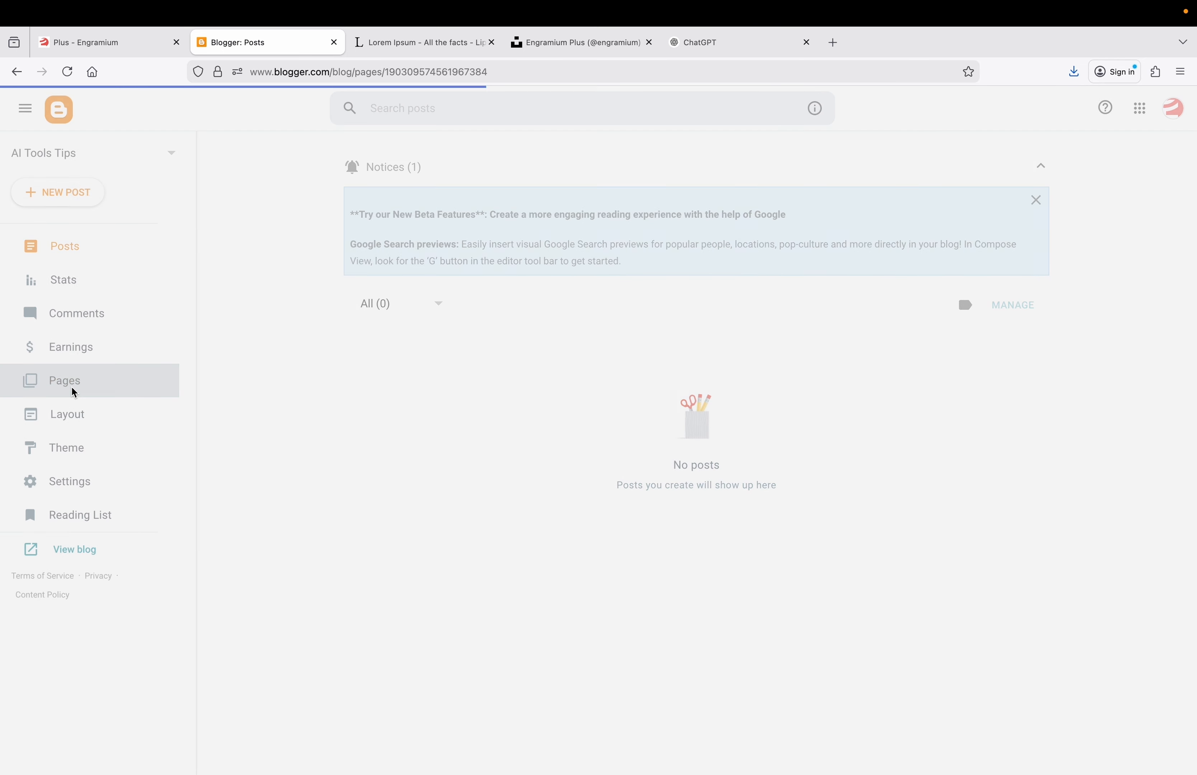
left_click(76, 448)
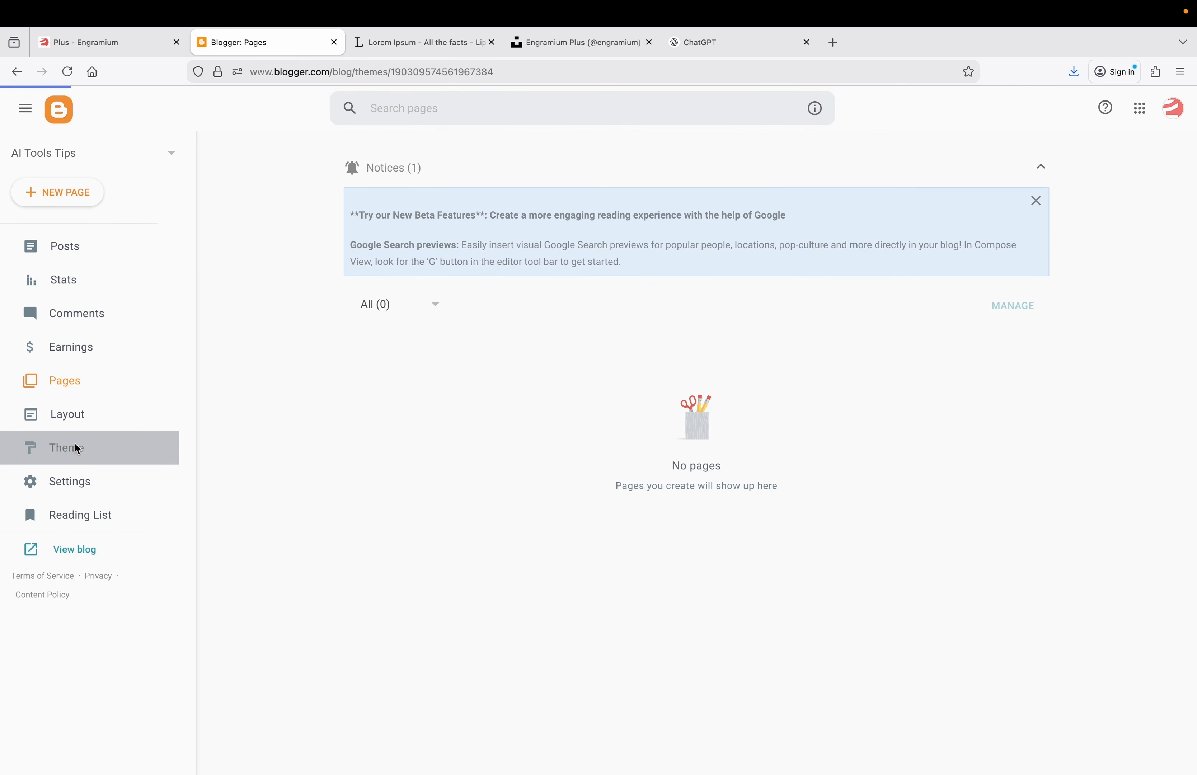
left_click(75, 482)
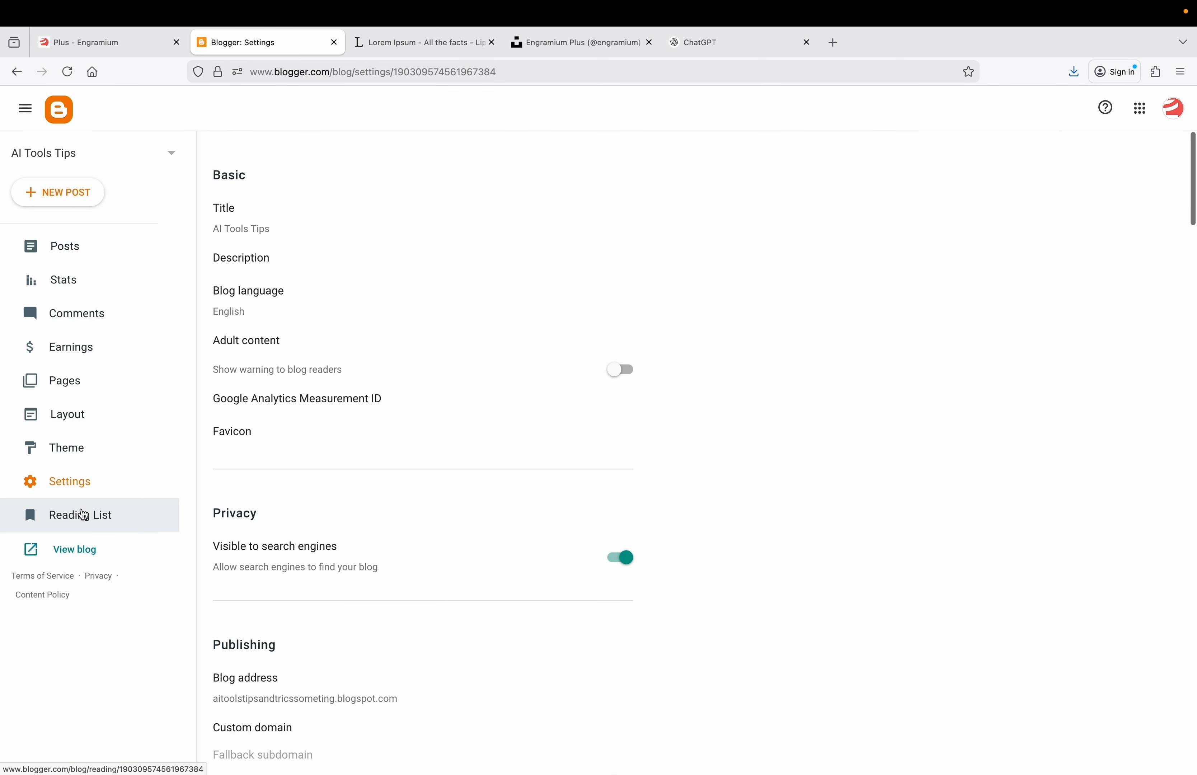
left_click(76, 551)
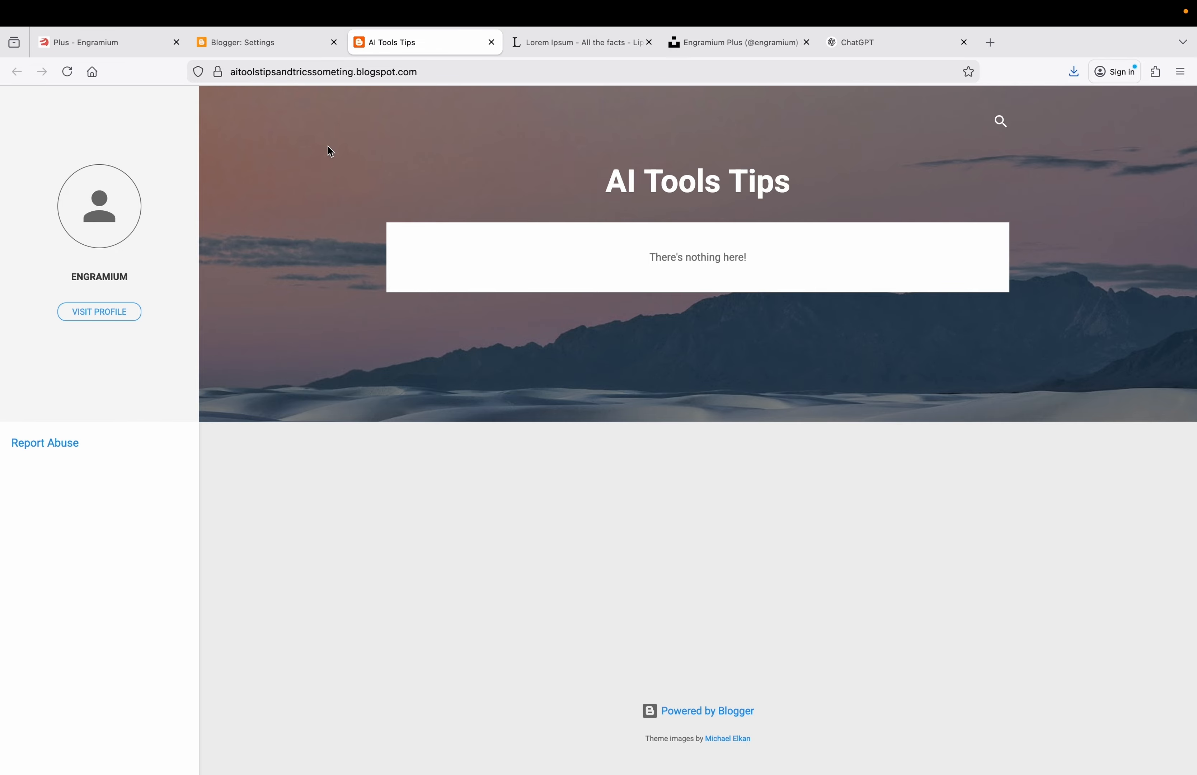
left_click(280, 45)
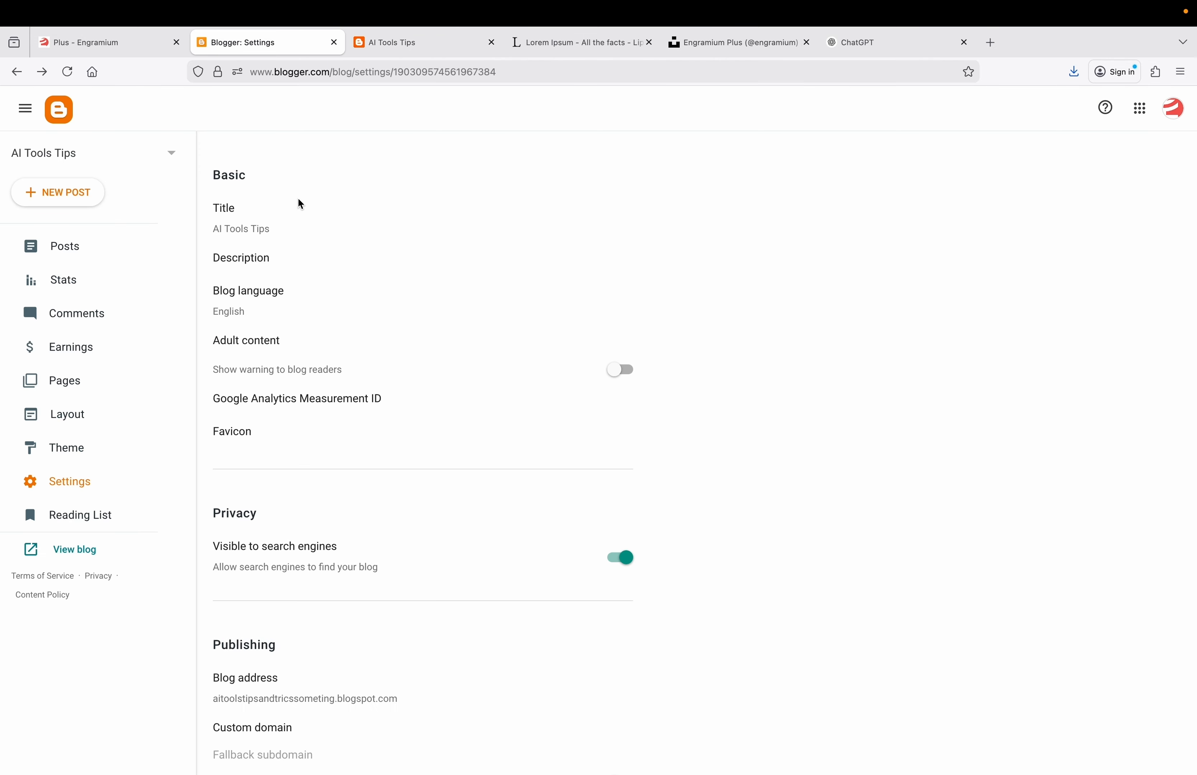
Step: Create a new blog post and check which preview and save options it offers
left_click(82, 195)
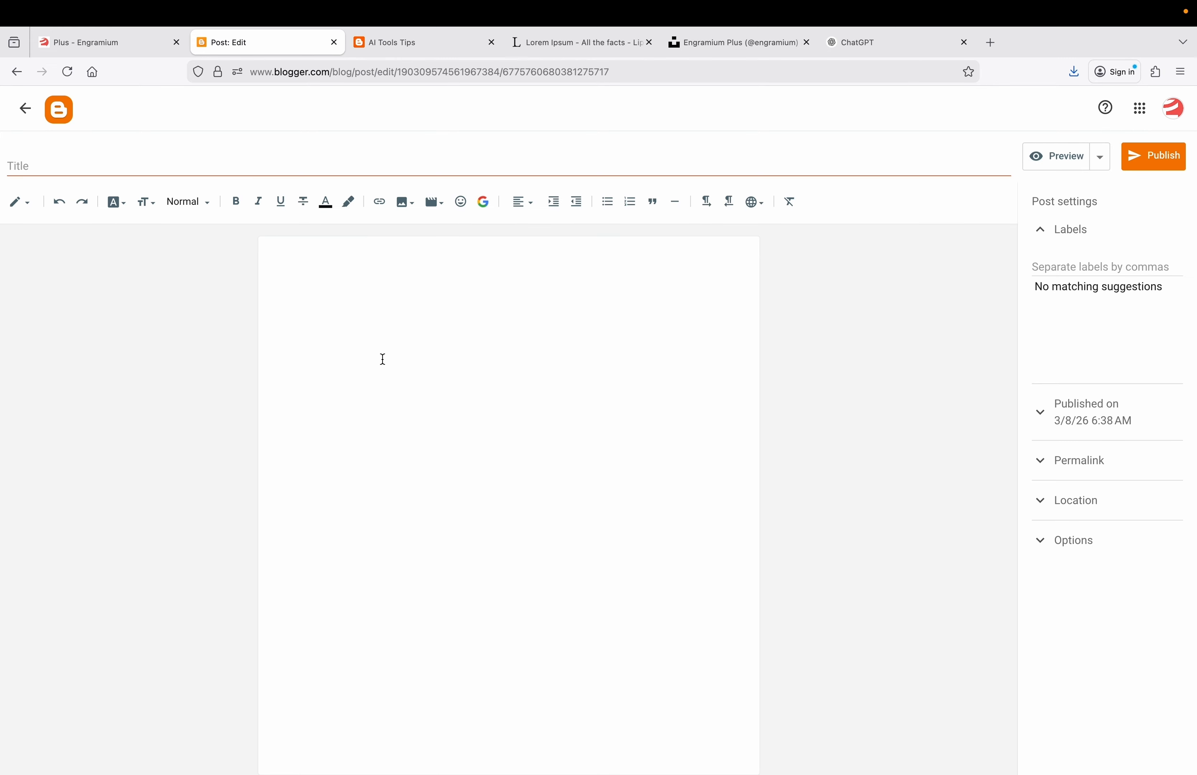
left_click(136, 163)
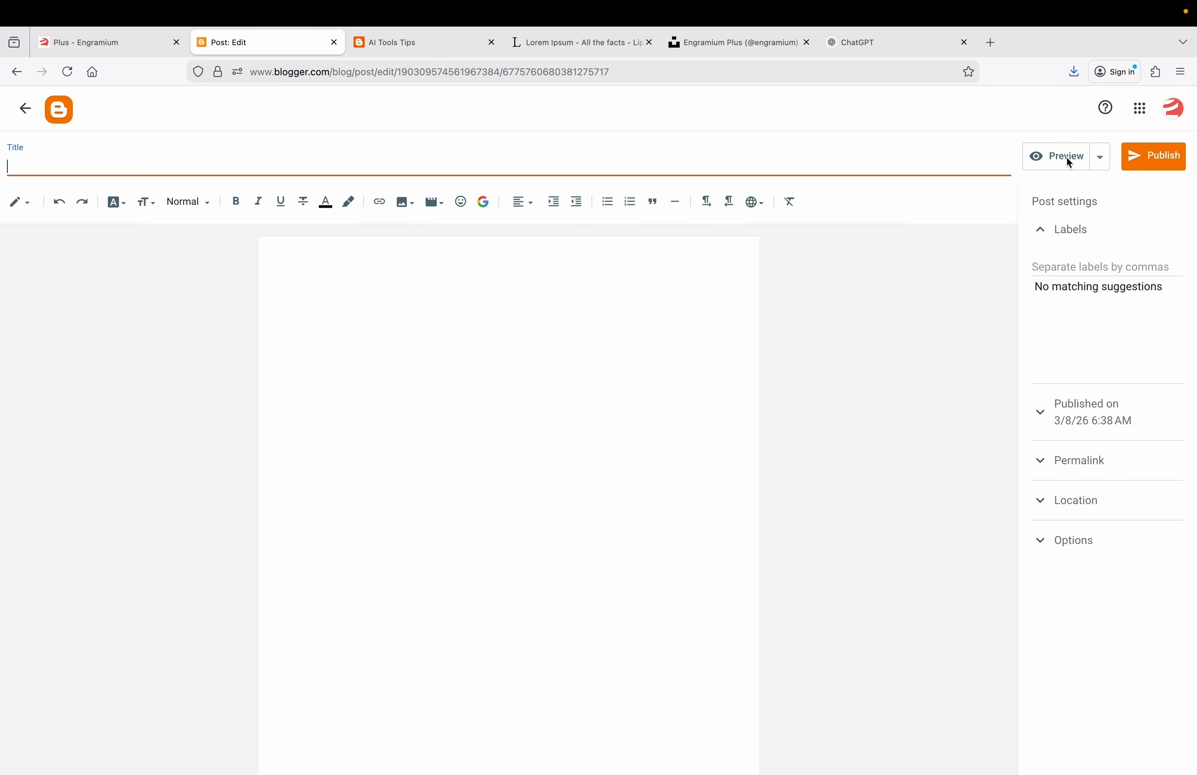
left_click(1097, 157)
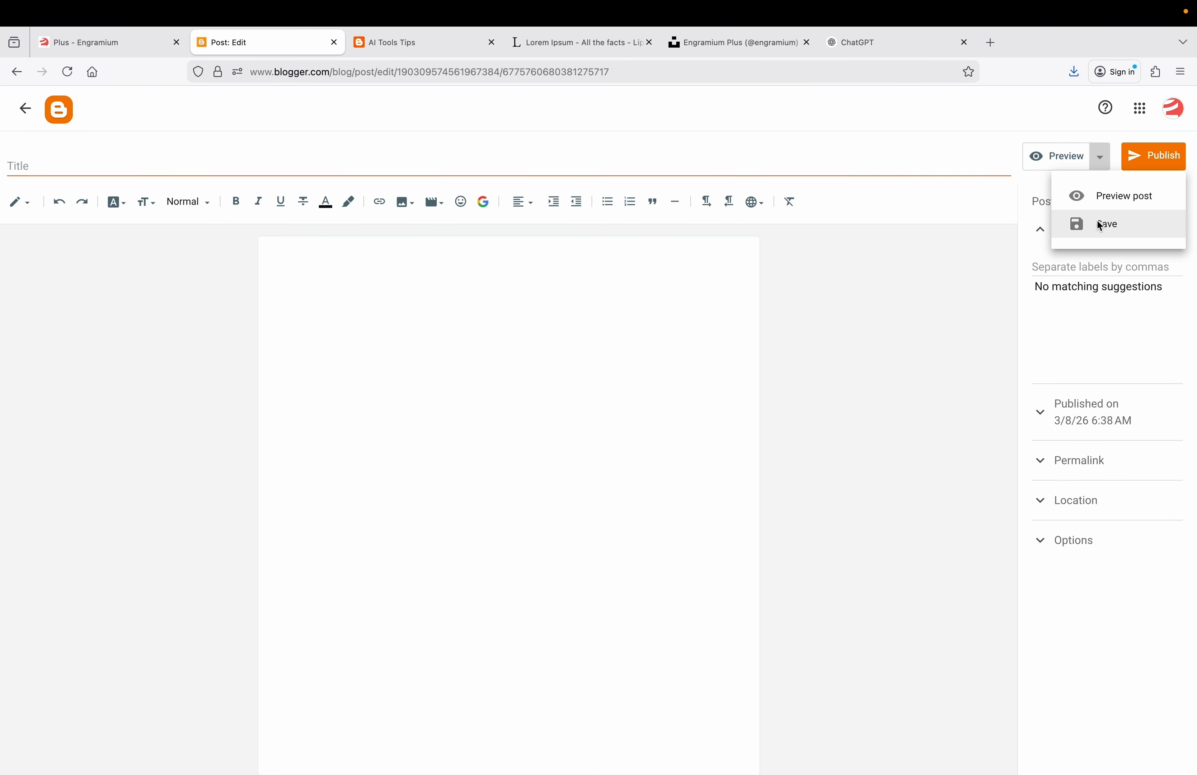
left_click(971, 215)
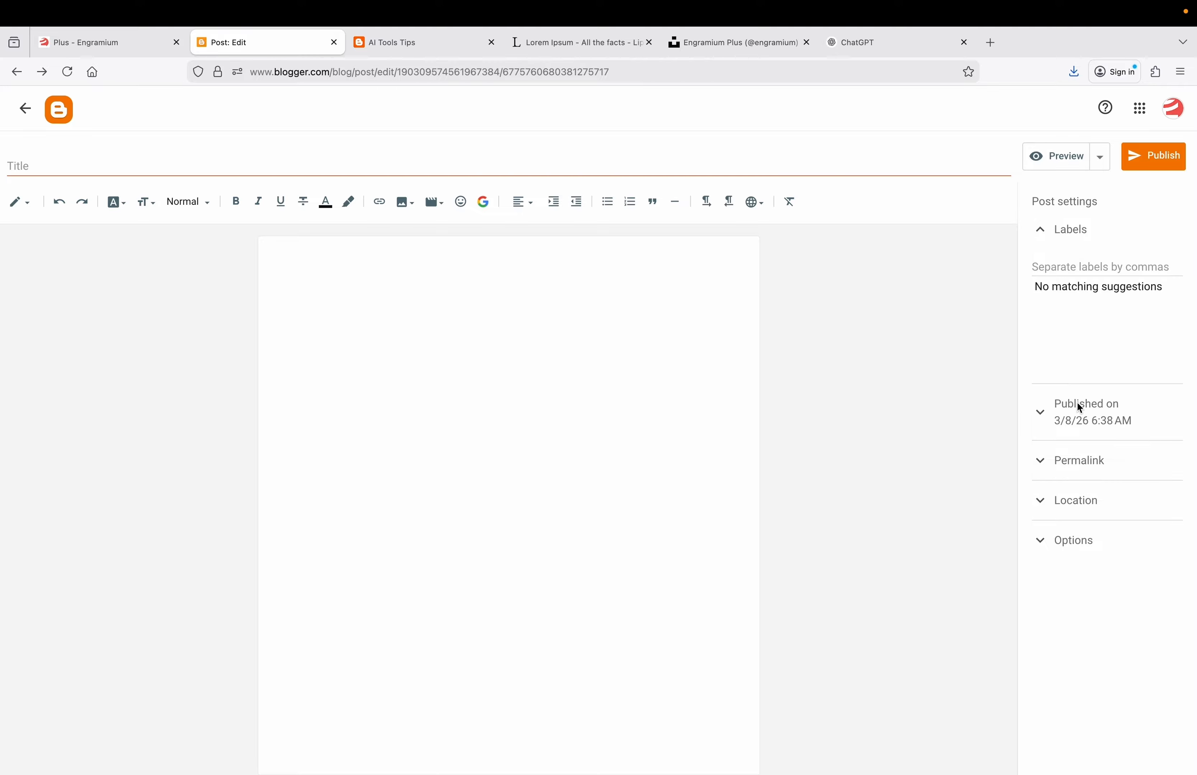
Step: Examine the post's publication date, permalink, location and reader comment settings
left_click(1044, 414)
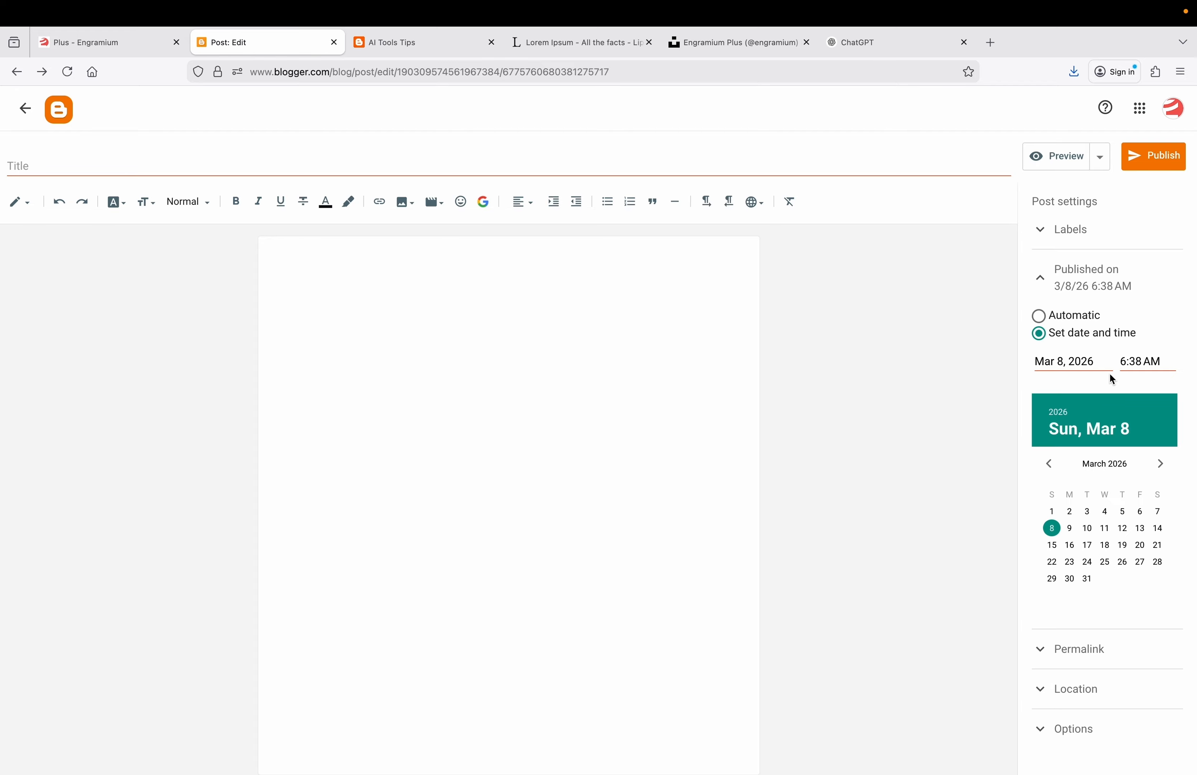
left_click(1065, 646)
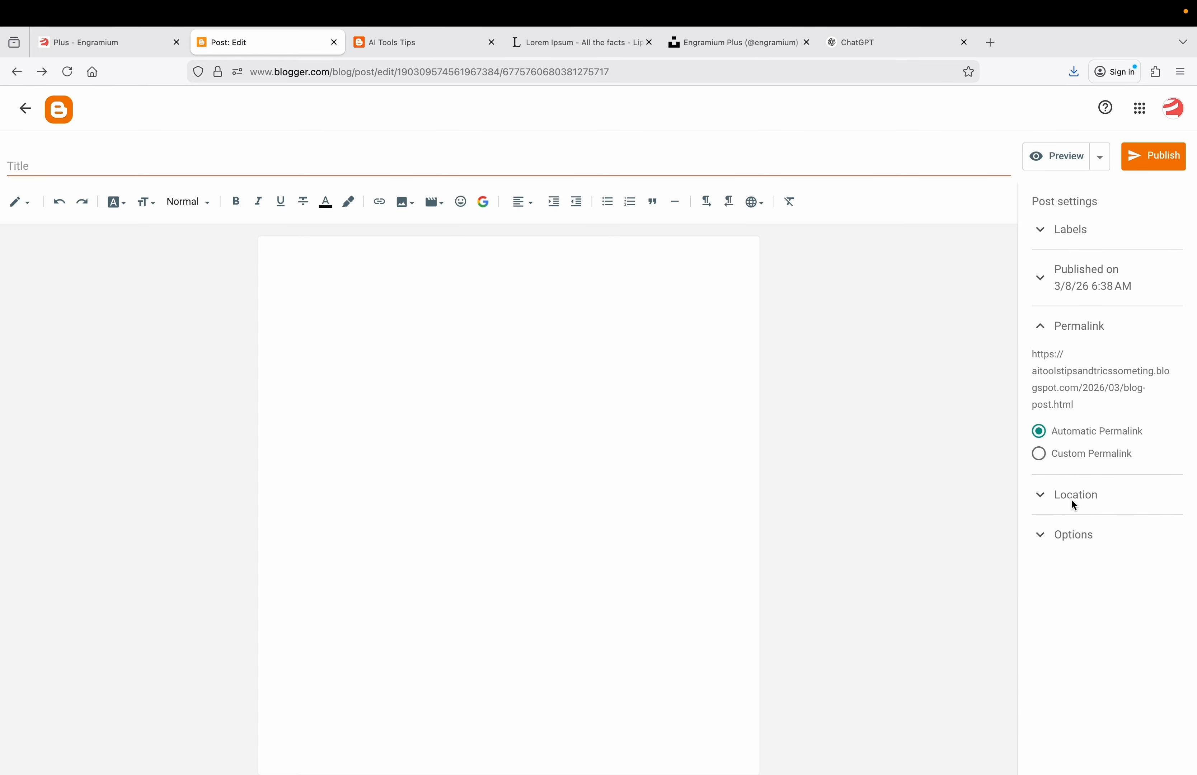
left_click(1071, 500)
left_click(1073, 642)
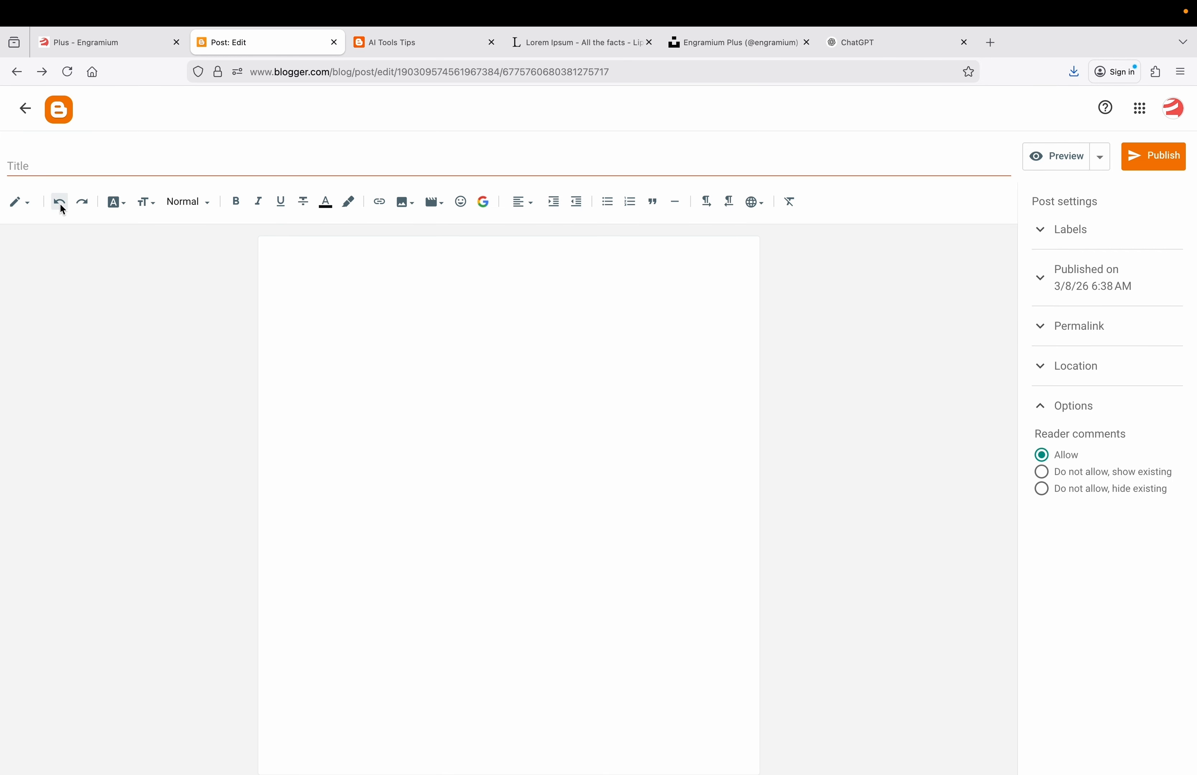
Step: Examine the post editor's HTML and Compose views, text style choices and alignment options
left_click(30, 201)
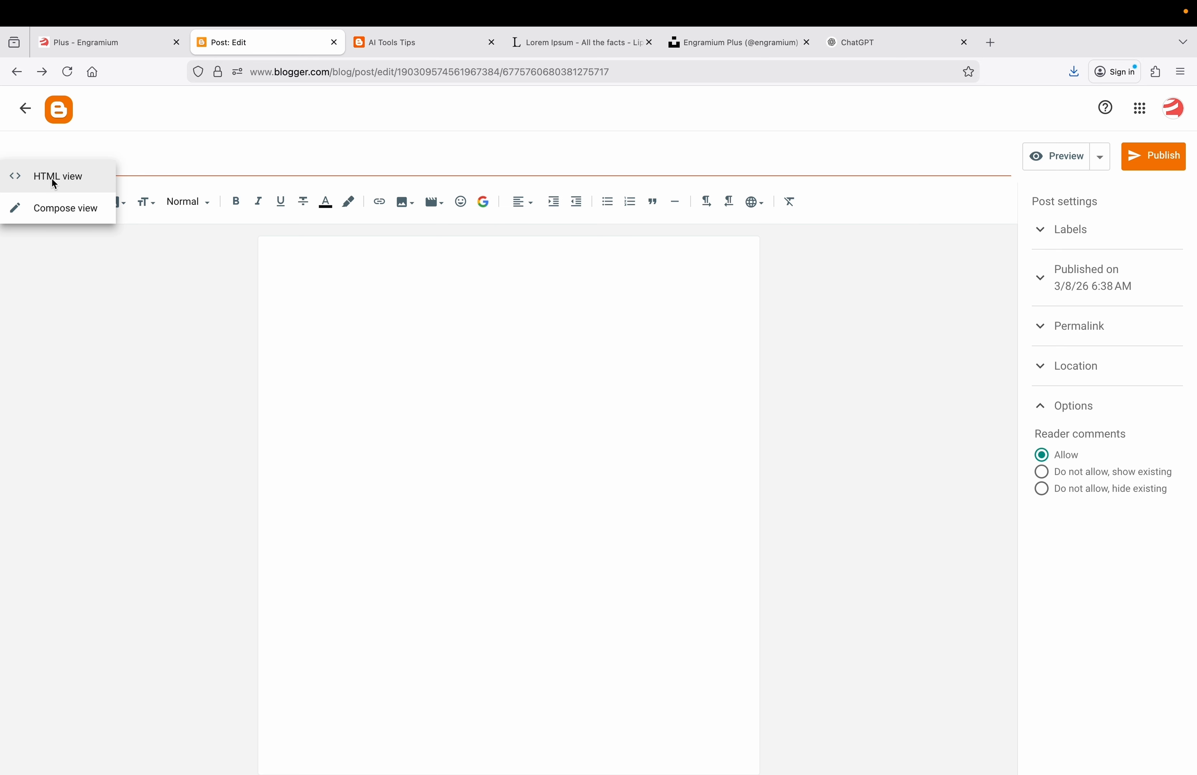
left_click(111, 220)
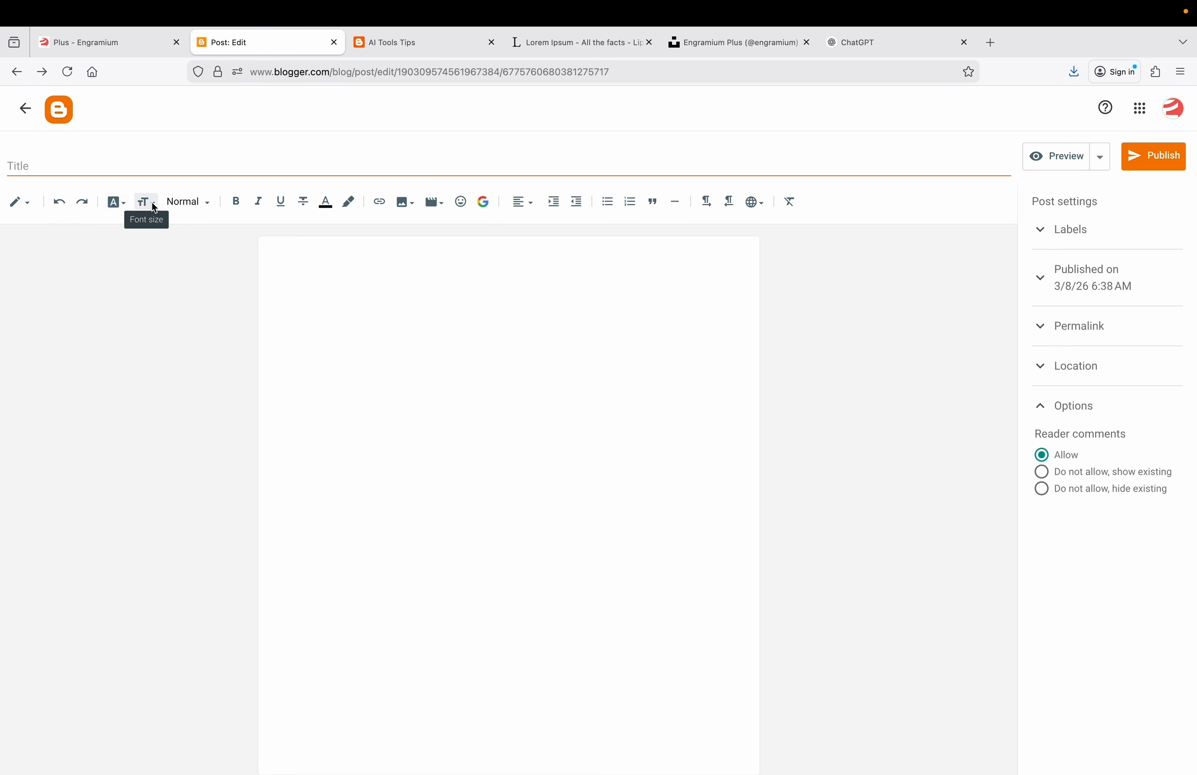
left_click(199, 203)
left_click(201, 204)
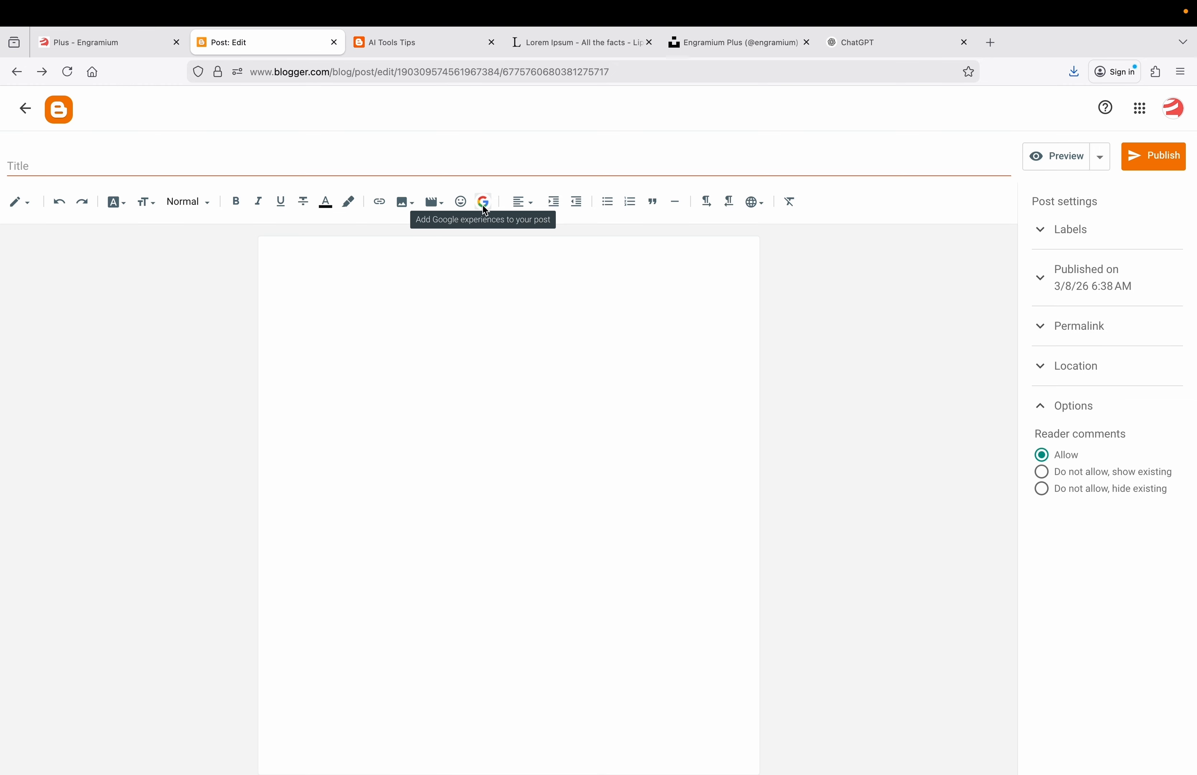
left_click(530, 206)
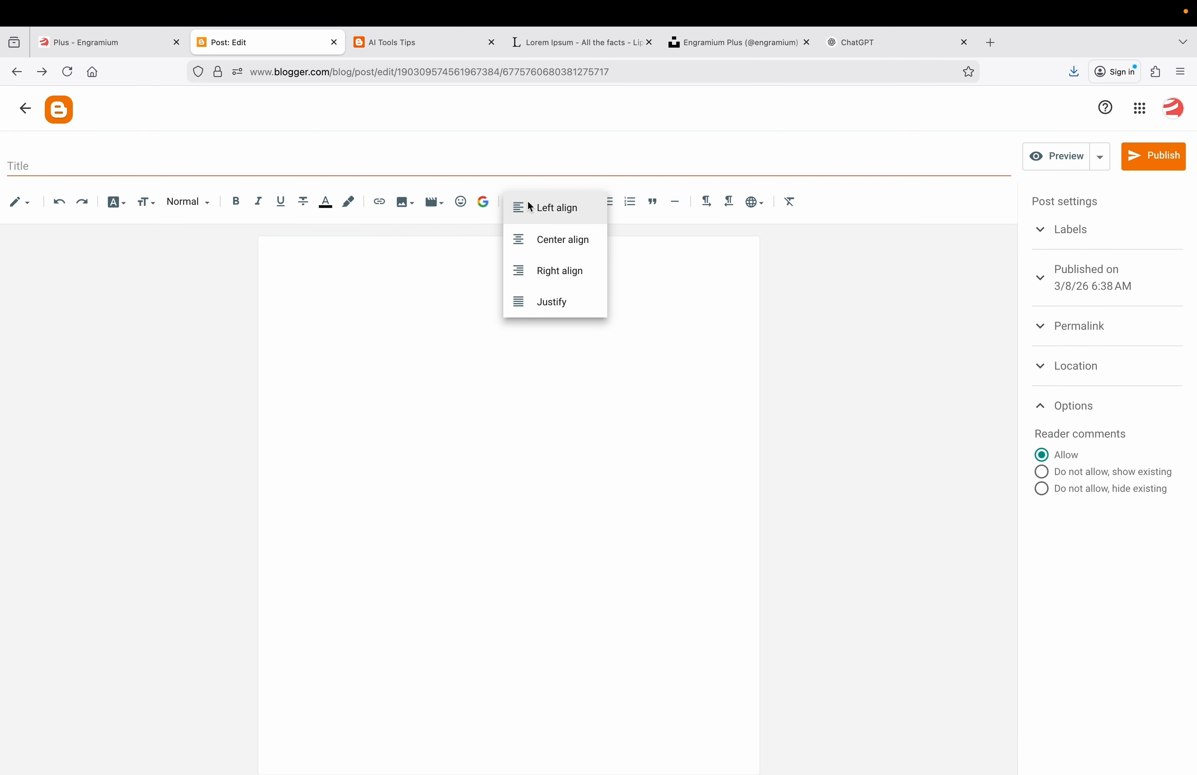
left_click(651, 276)
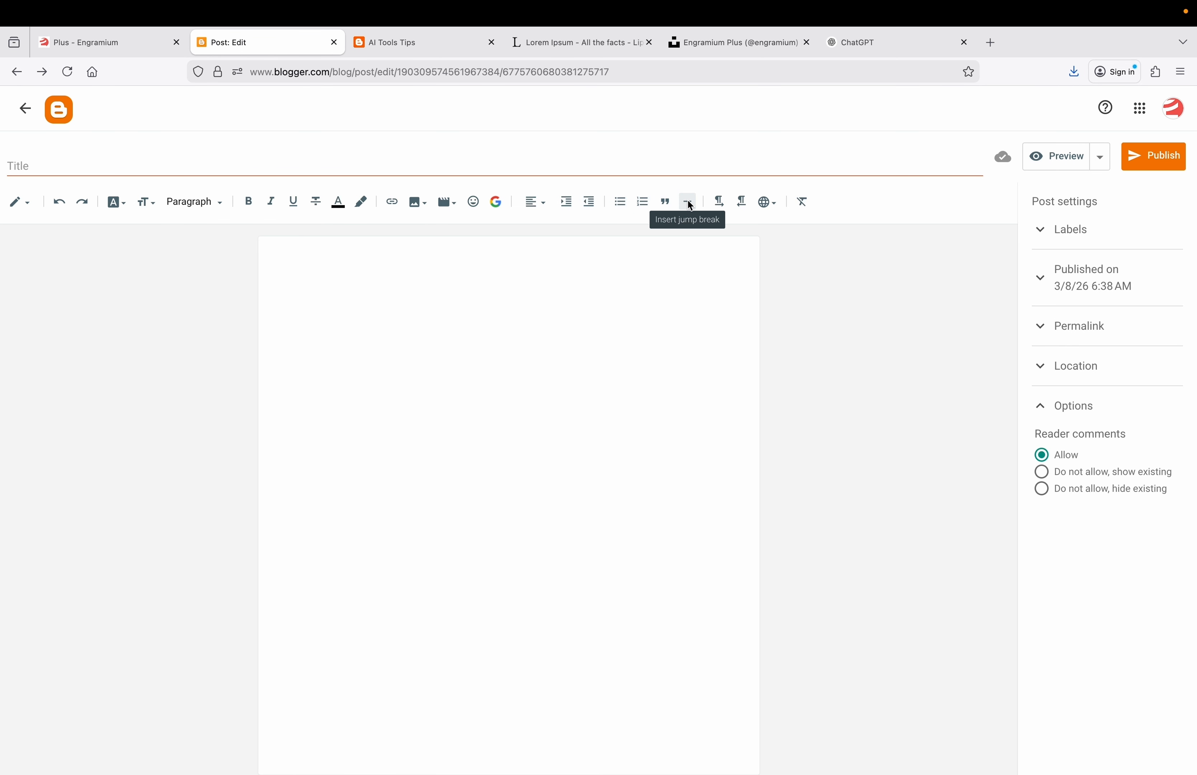
left_click(599, 444)
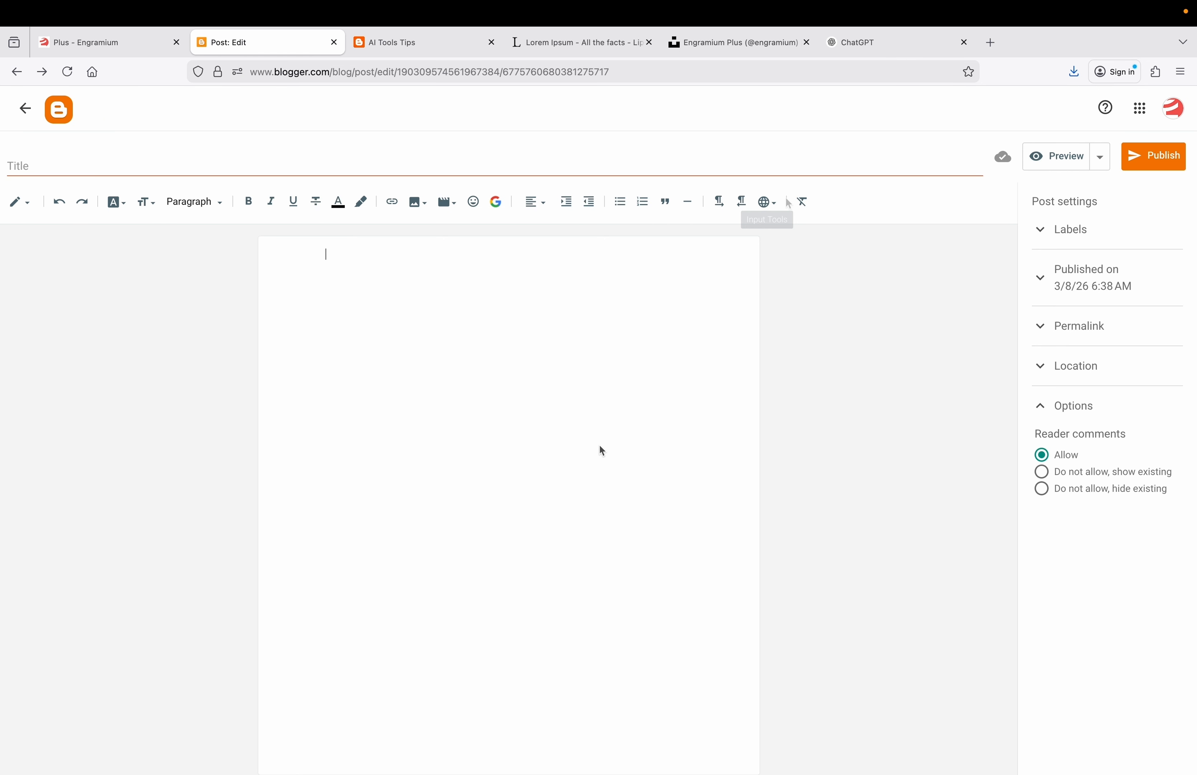
Step: Title the post "AI For Beginners"
left_click(264, 165)
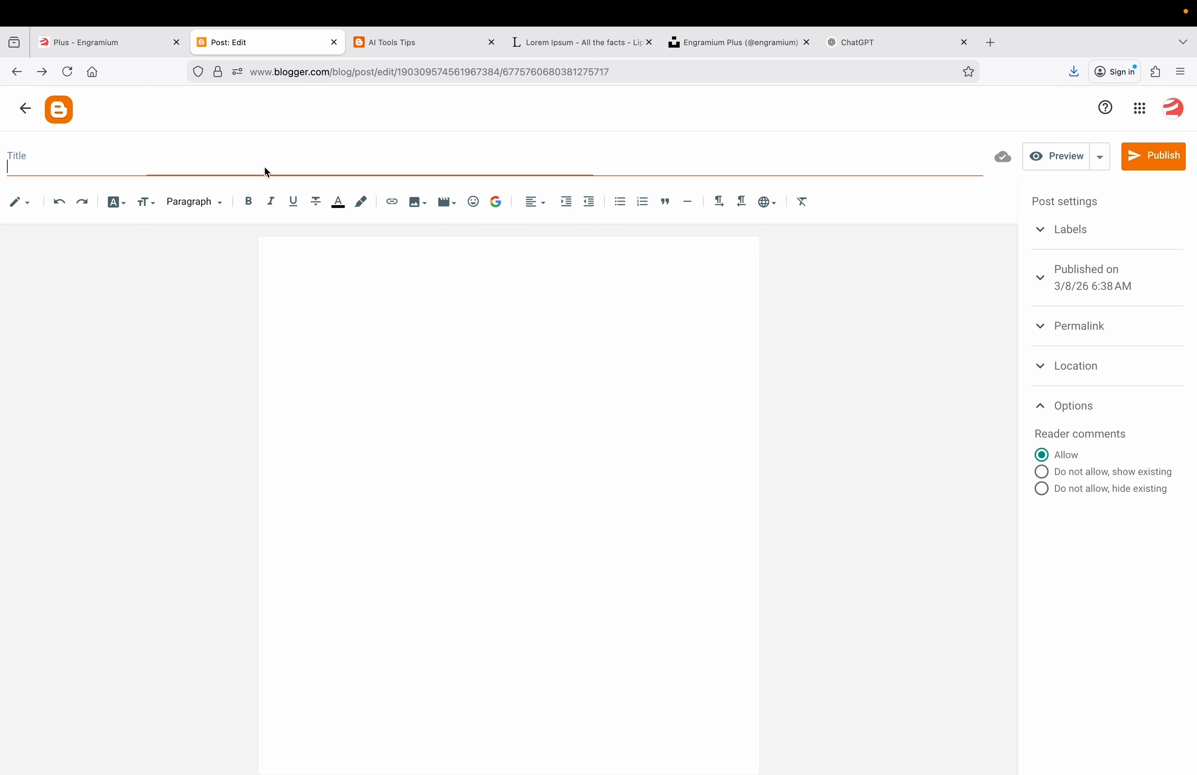
type("AI For Be")
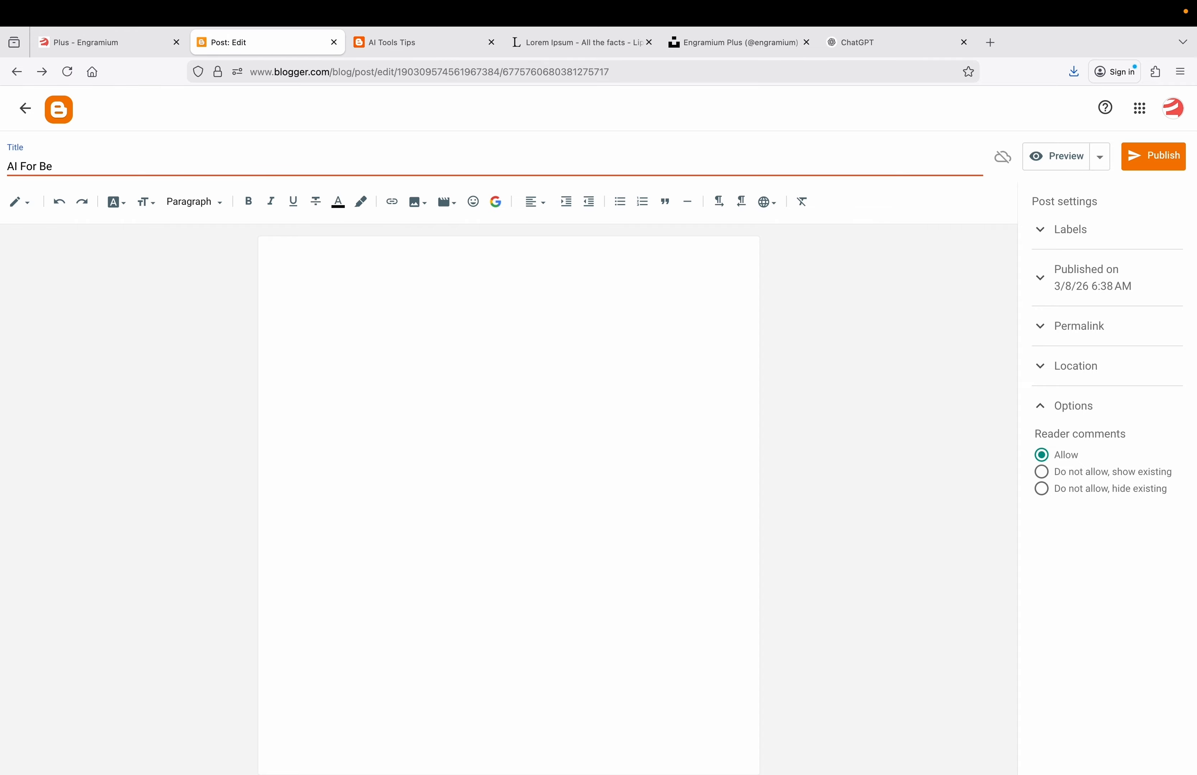
type("ginners")
left_click(439, 320)
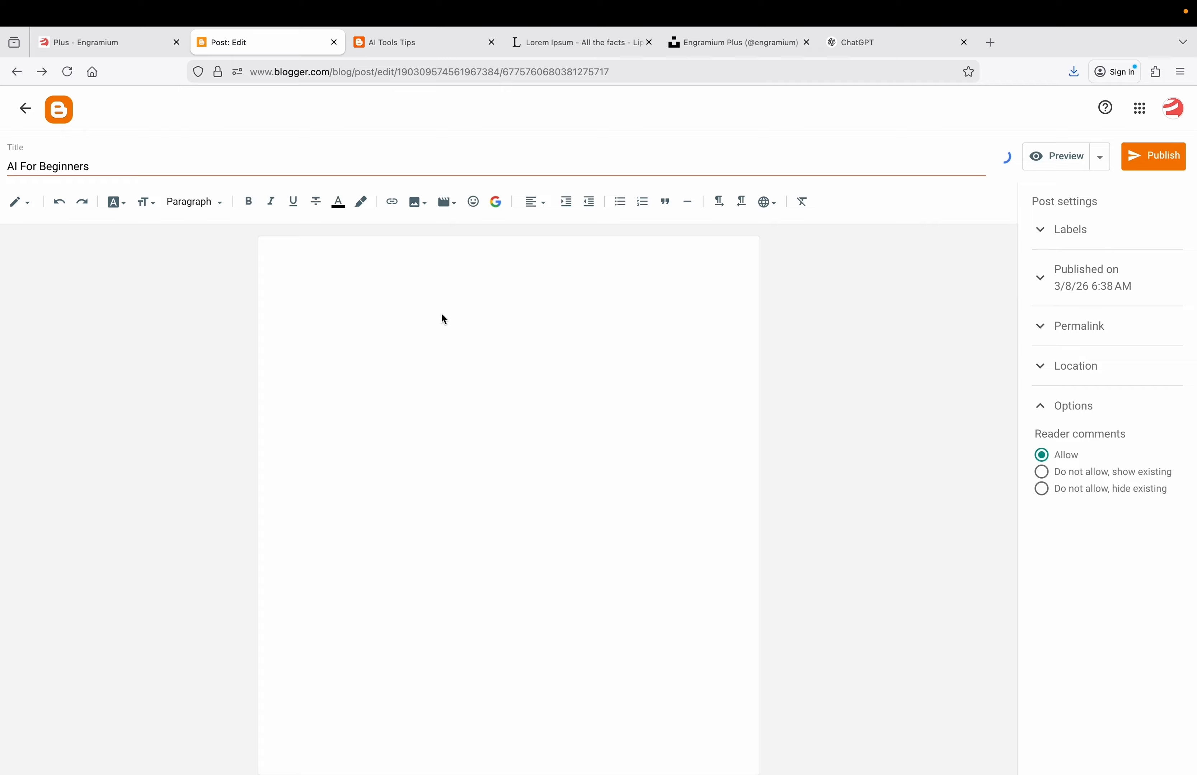
Step: Copy the ChatGPT article text below its main heading, through the closing paragraph, and paste it into the post body
left_click(846, 43)
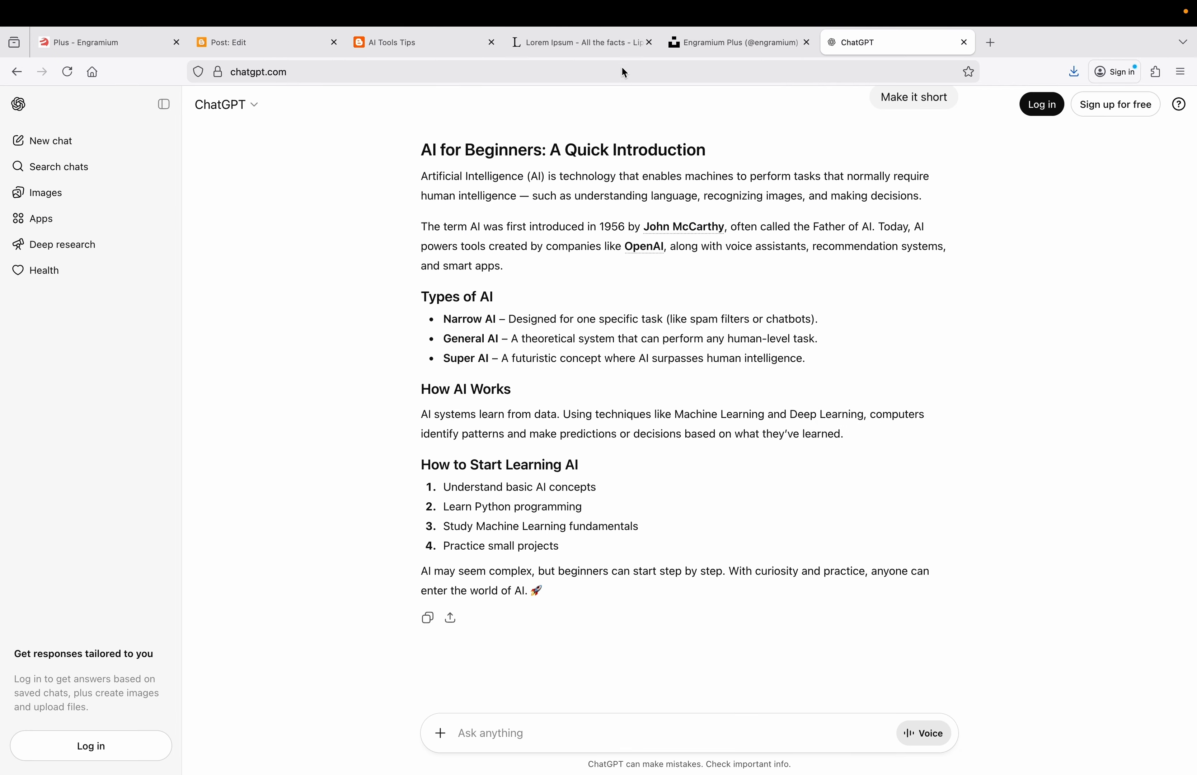
left_click(610, 46)
left_click_drag(422, 178, 550, 615)
right_click(541, 439)
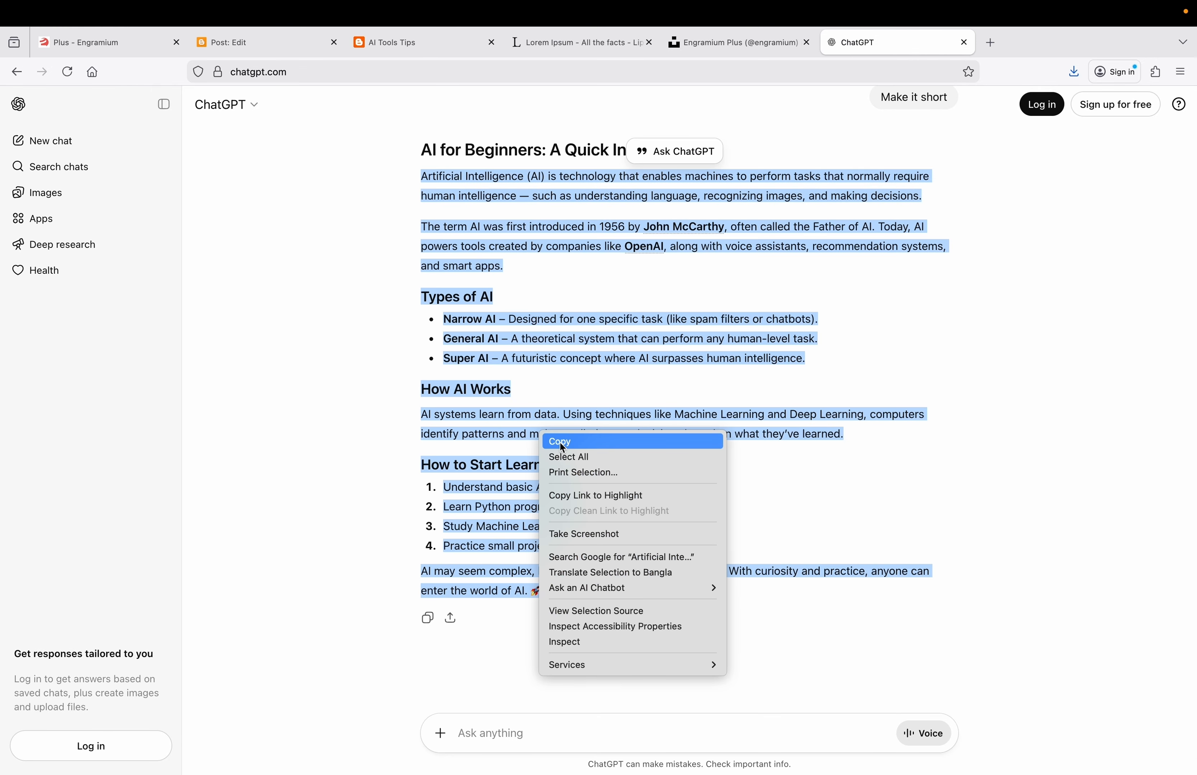
left_click(558, 437)
left_click(295, 56)
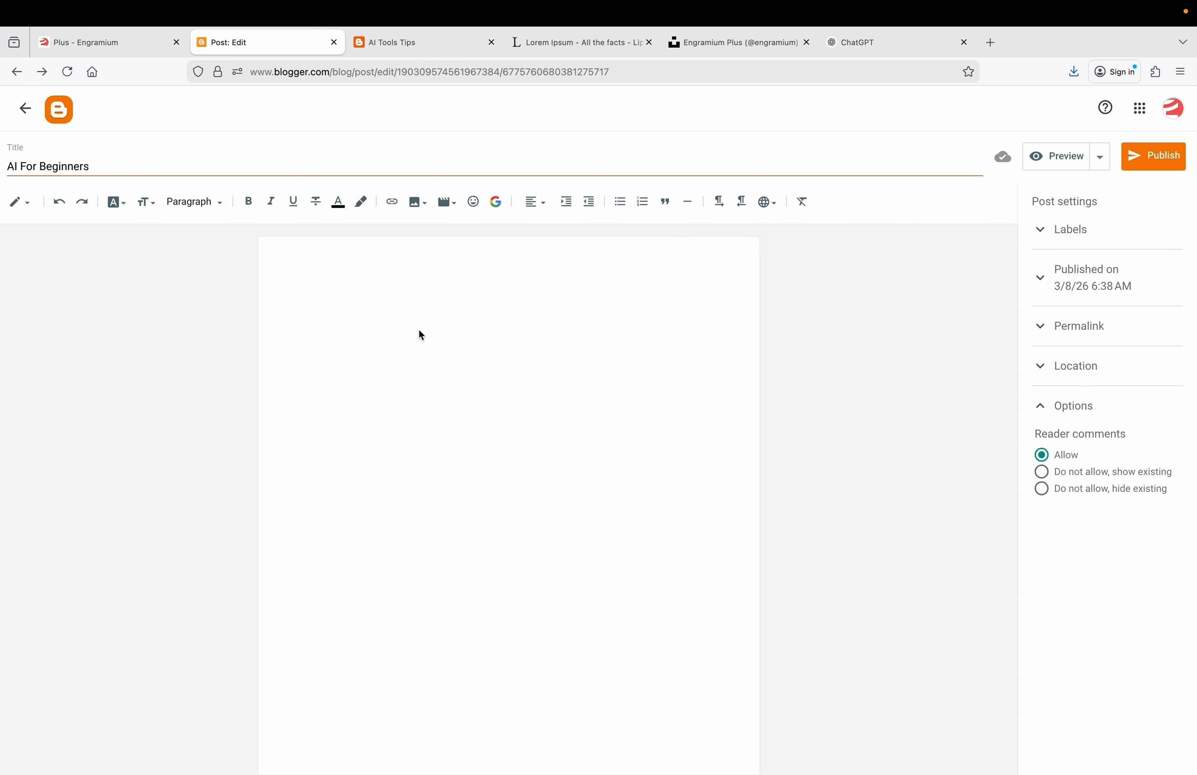
key("super+v")
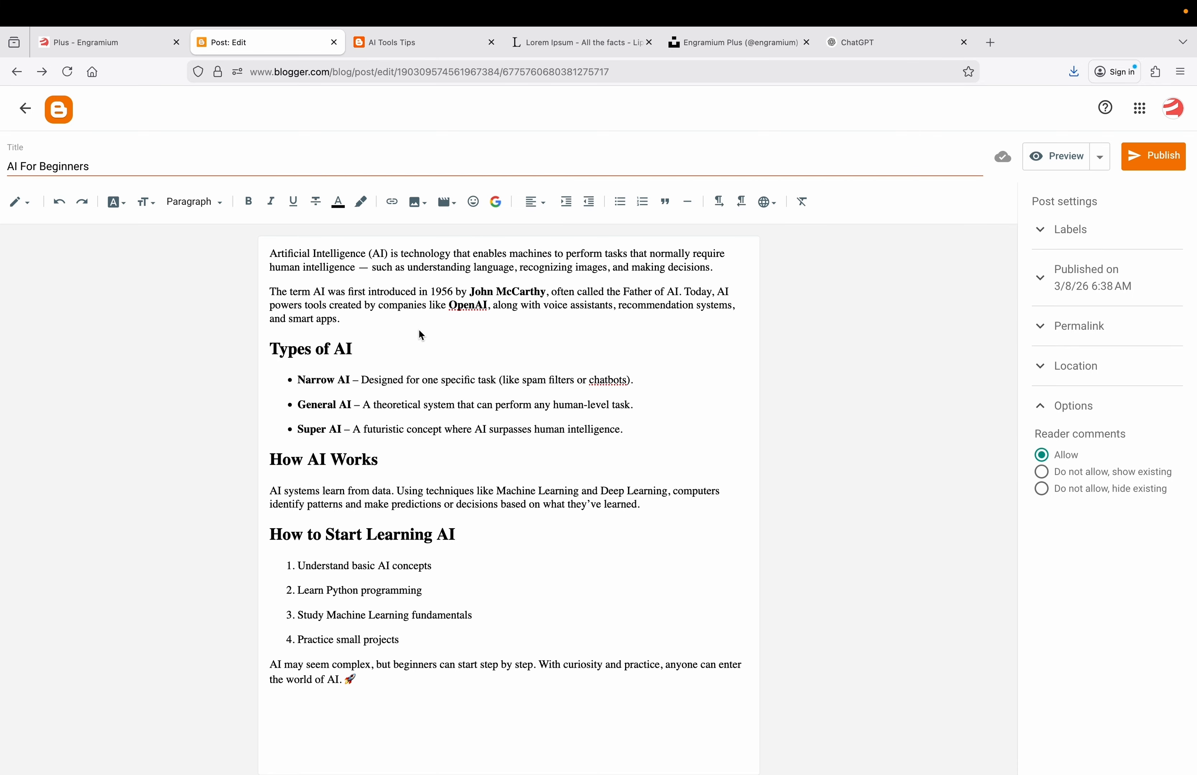
double_click(426, 270)
left_click(391, 204)
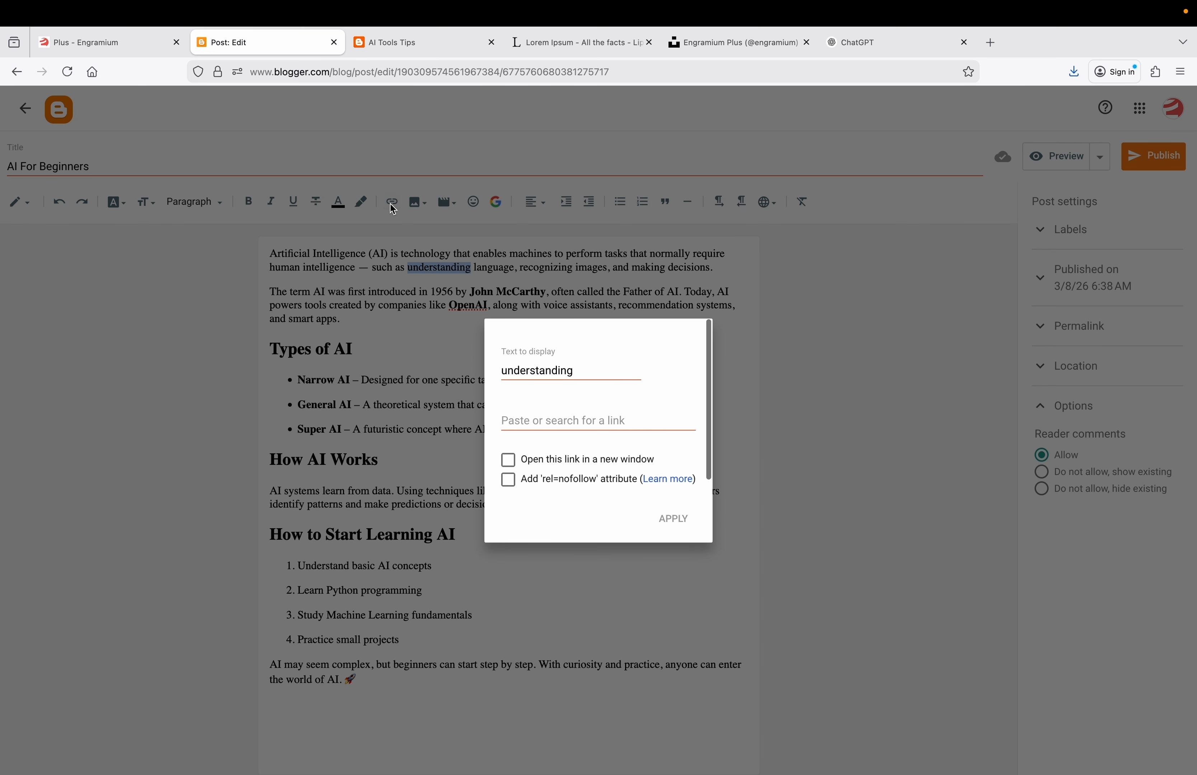
left_click(543, 421)
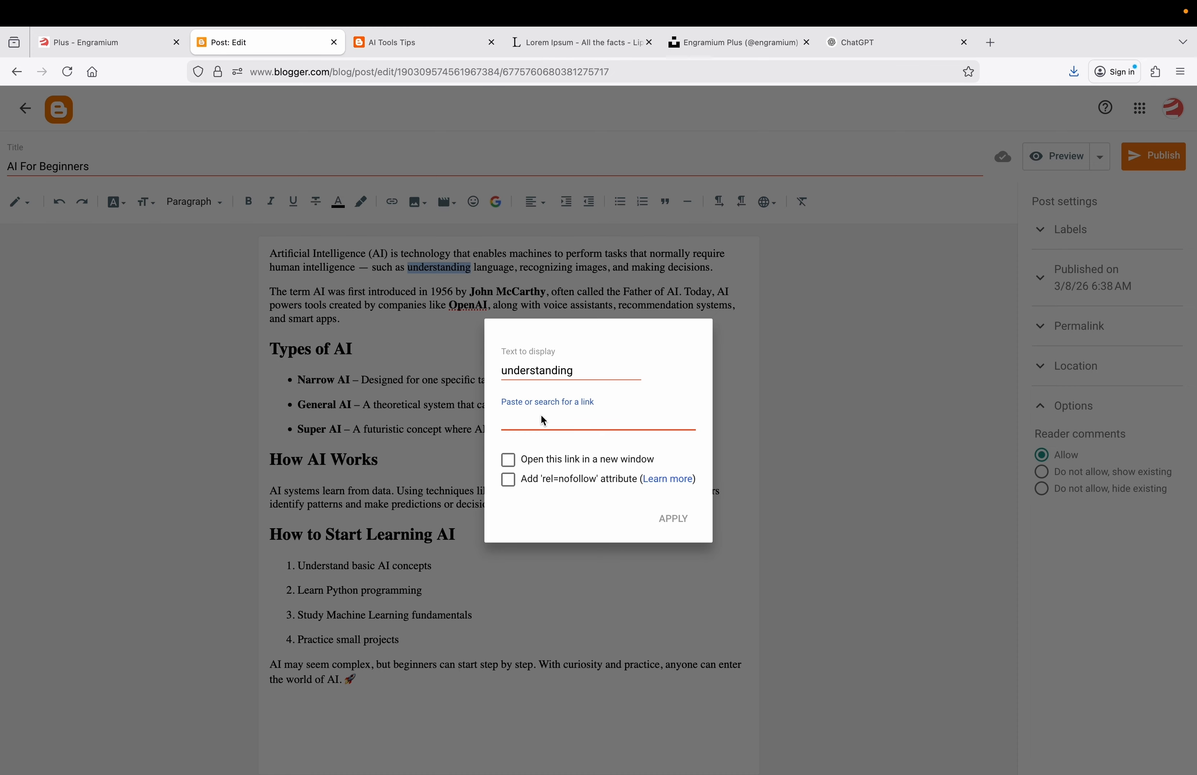
type("www.chatgpt.com")
left_click(613, 461)
left_click(675, 515)
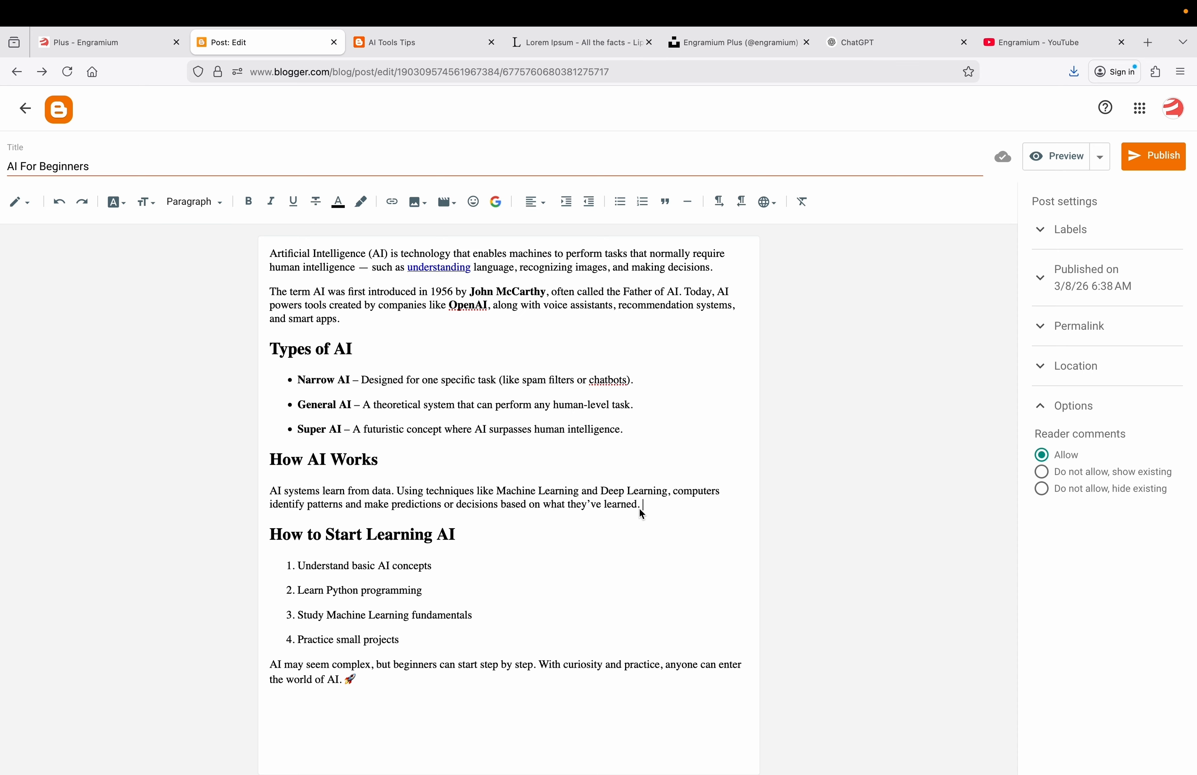
Step: Start inserting a YouTube video on a new line after the "How AI Works" paragraph and copy the Engramium channel's Claude API Key video link
key("Return")
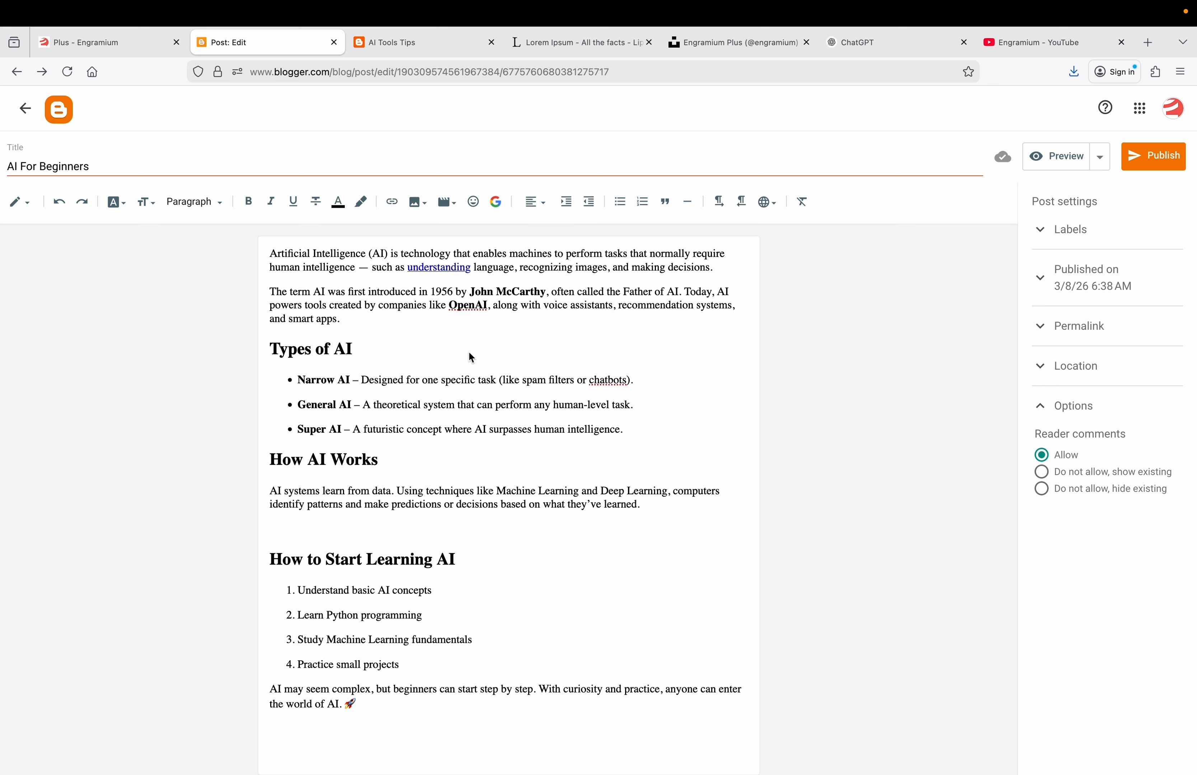
left_click(448, 202)
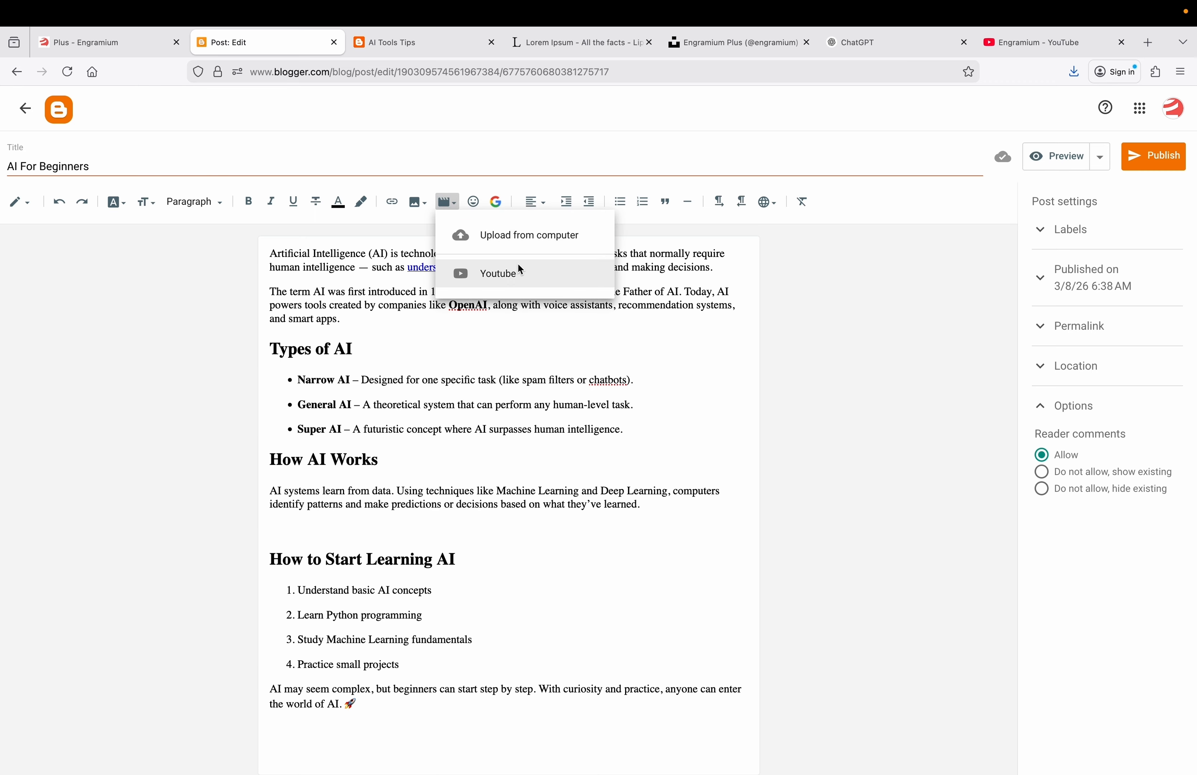
left_click(510, 272)
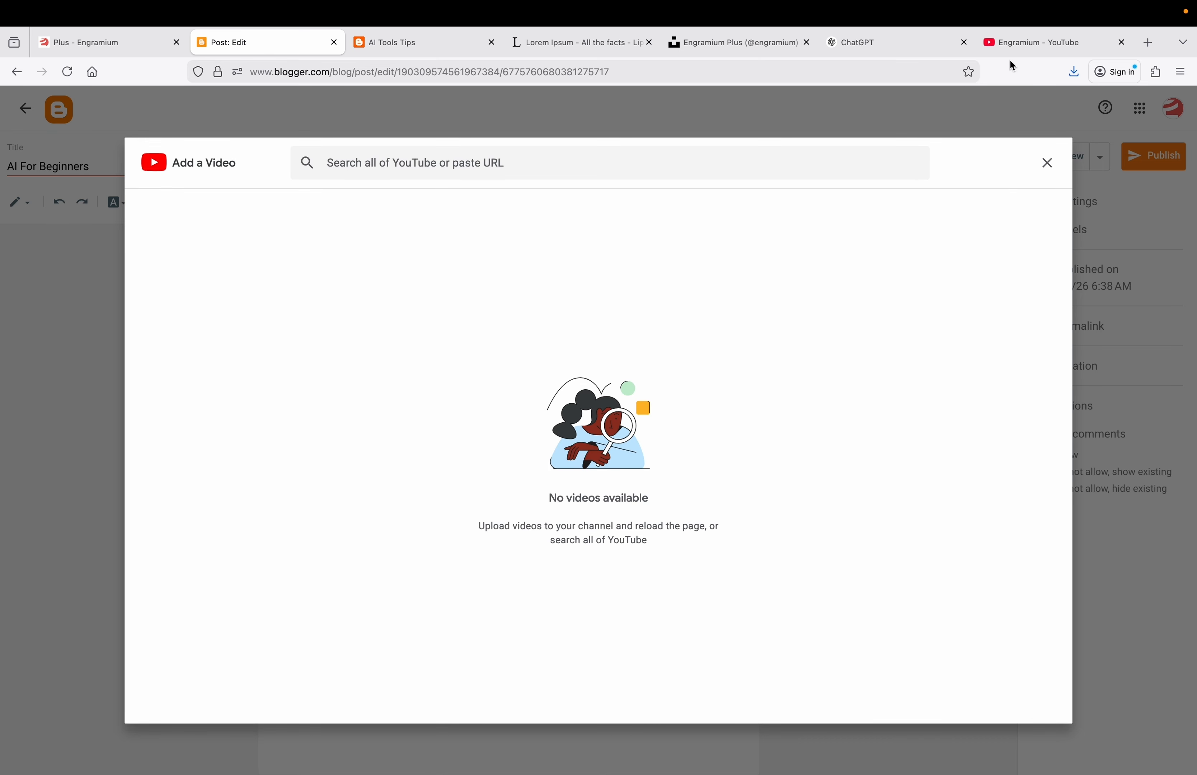
left_click(1015, 48)
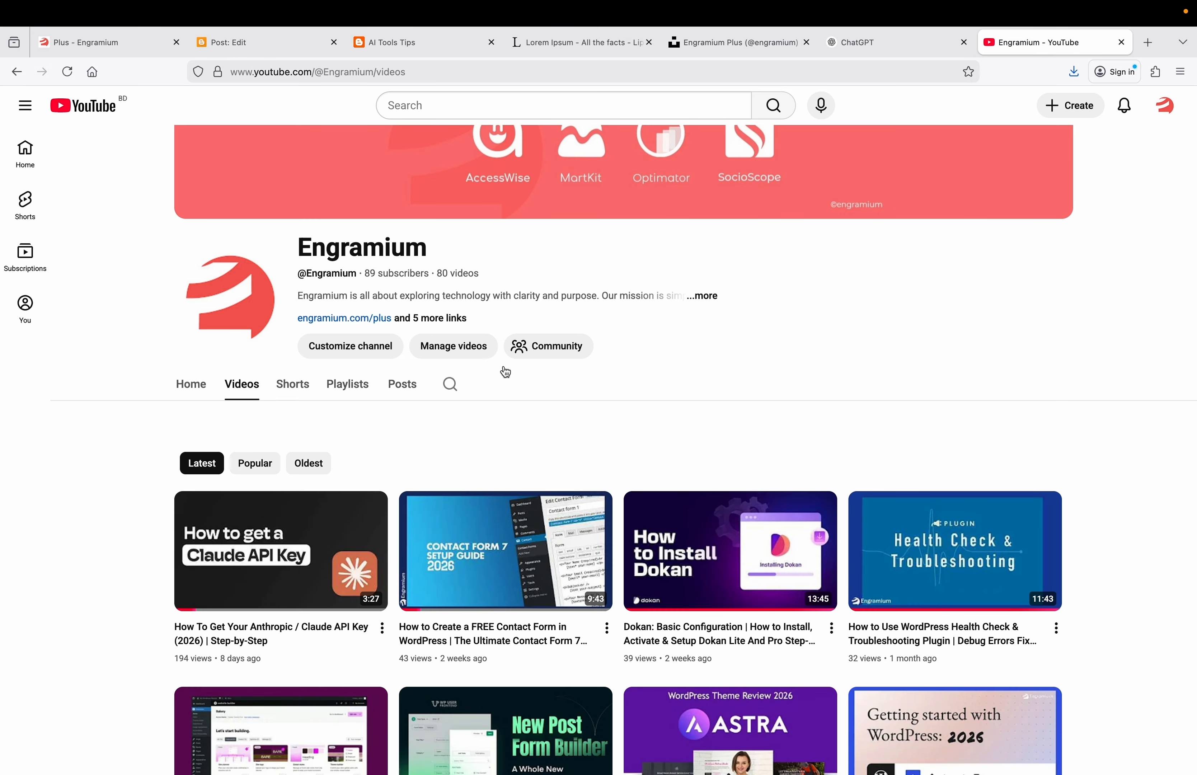
right_click(270, 531)
left_click(275, 527)
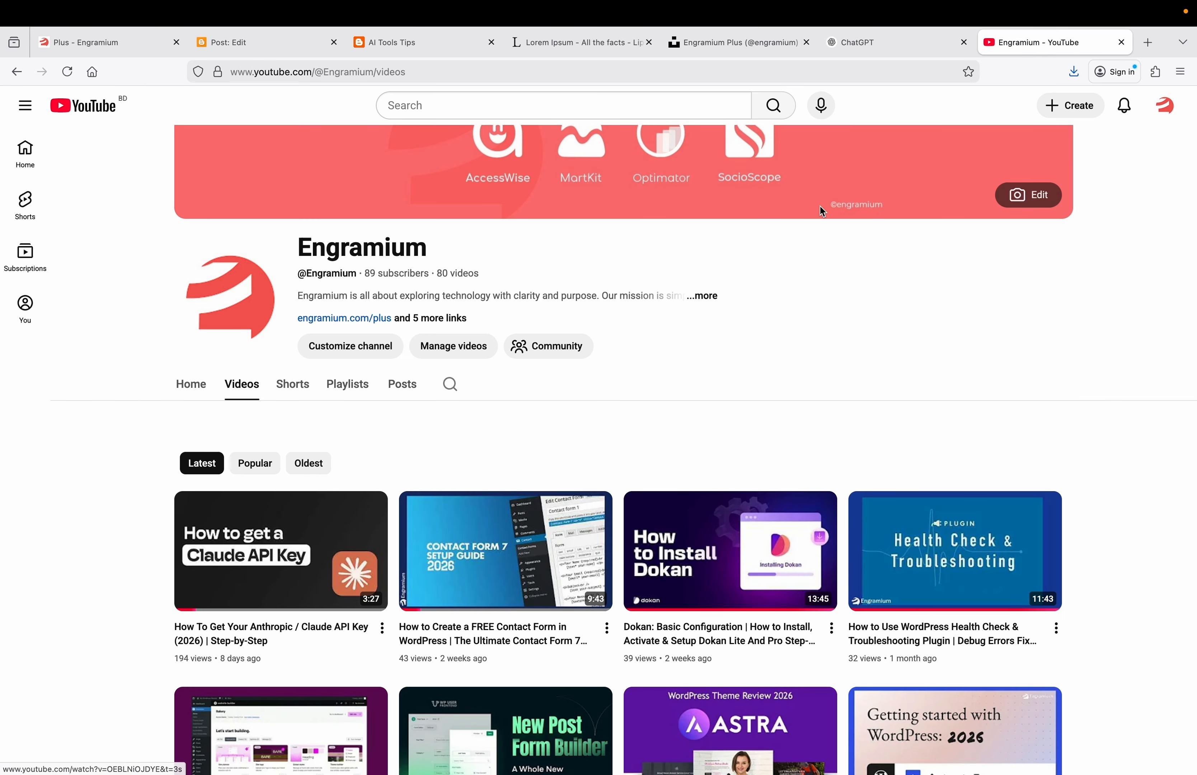
Step: Insert the "How To Get Your Anthropic / Claude API Key (2026)" video from its copied URL and enlarge it in the post
left_click(290, 48)
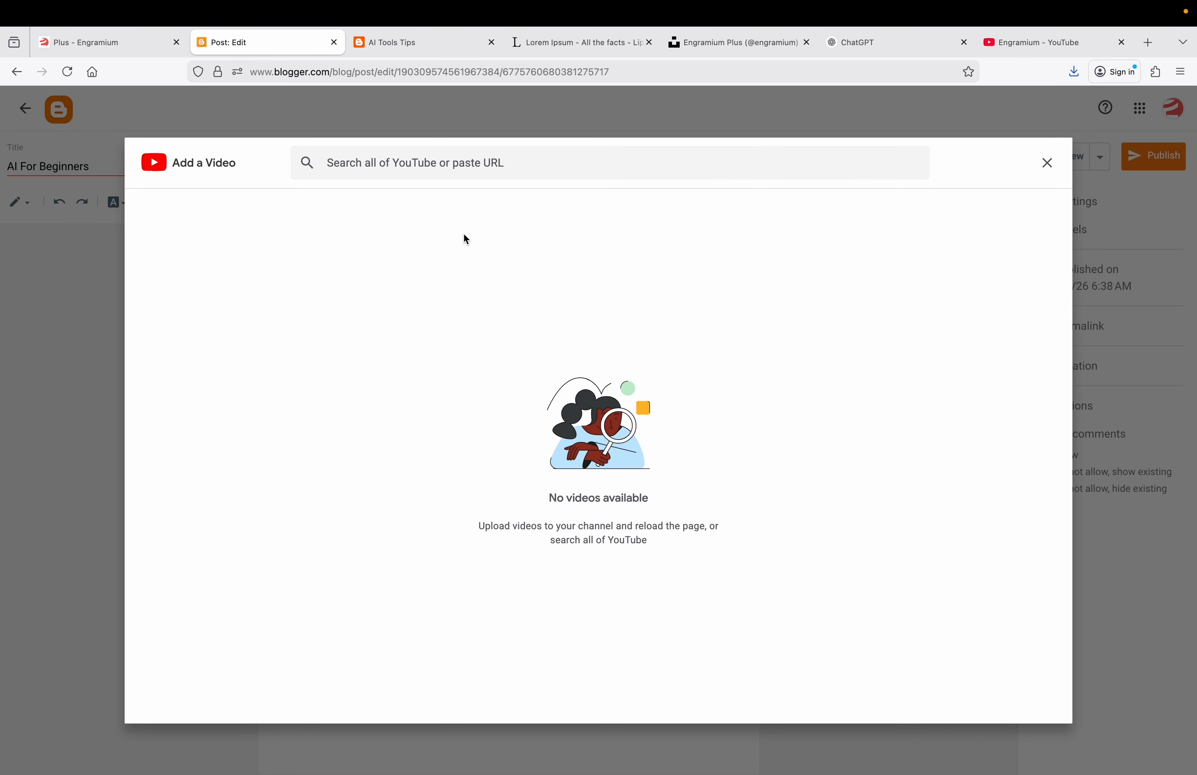
left_click(445, 169)
key("ctrl+v")
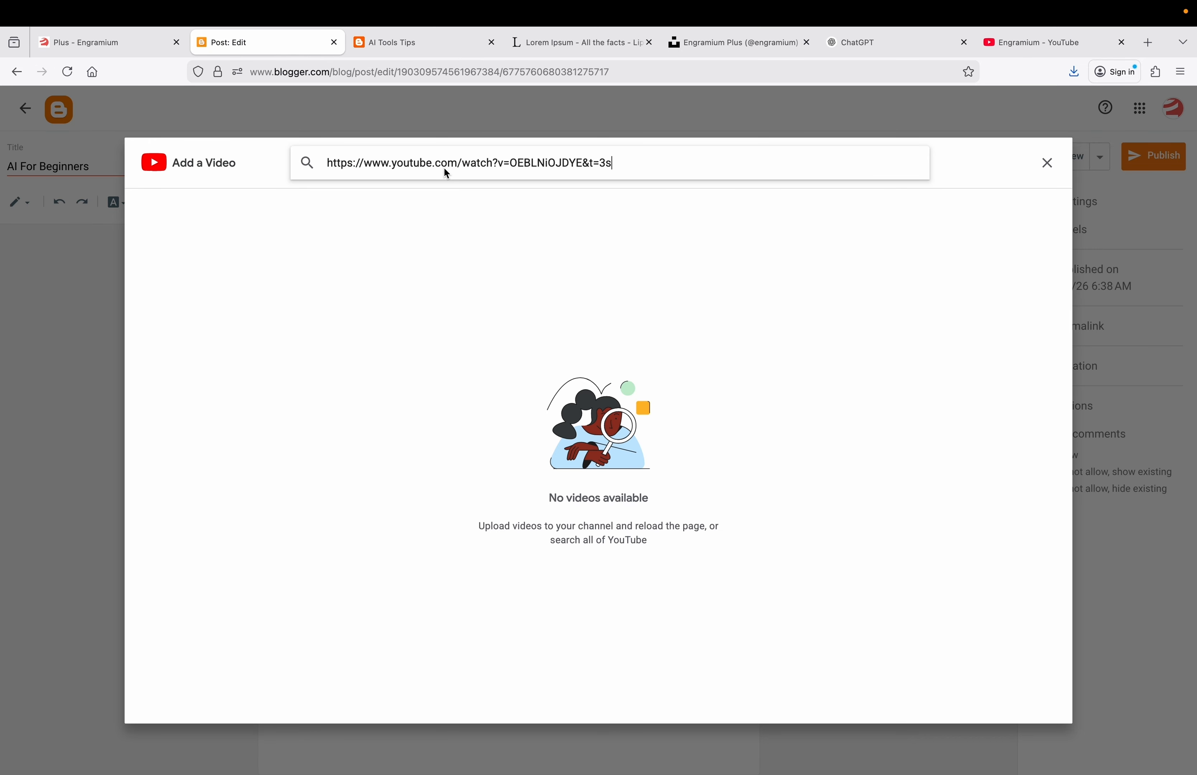
key("Return")
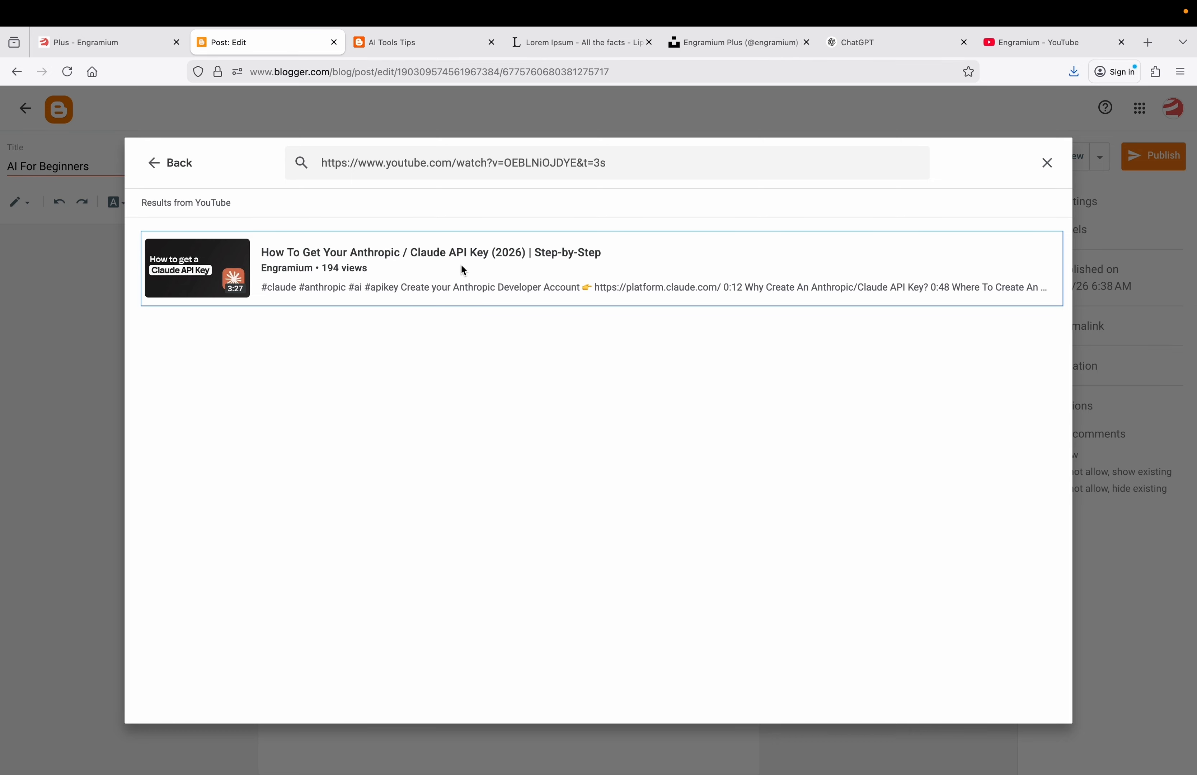
left_click(436, 261)
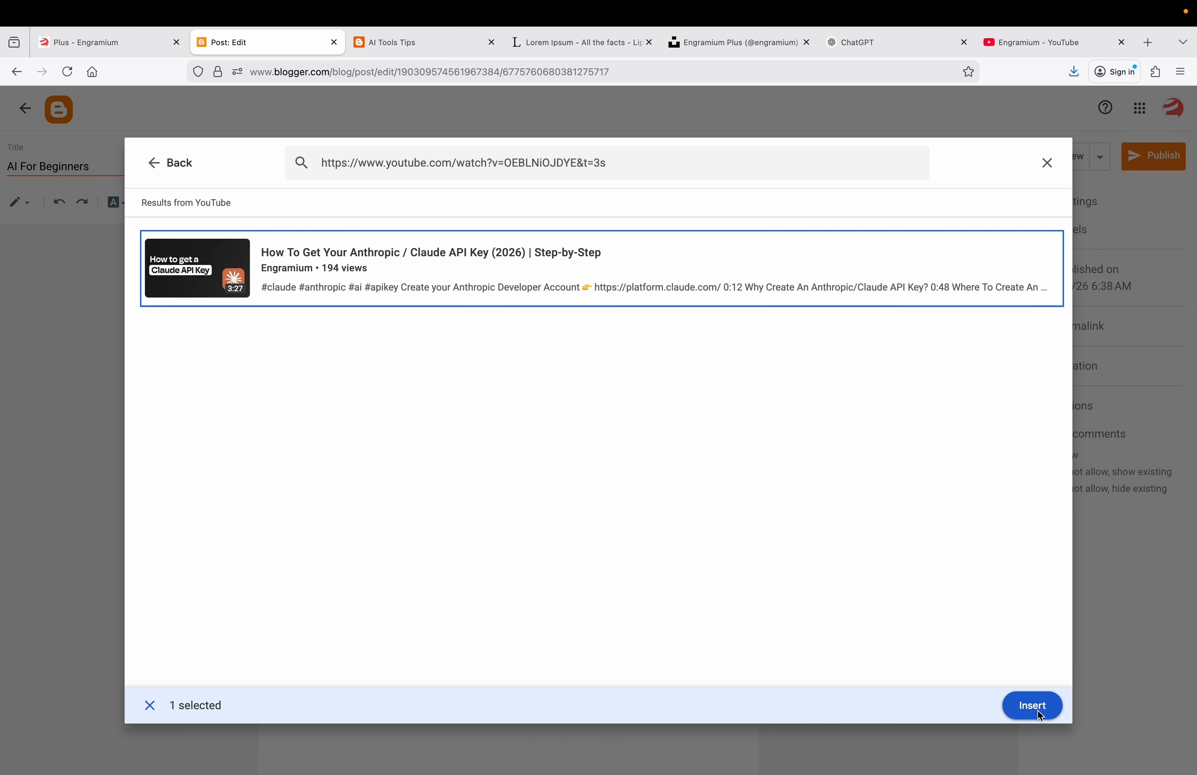
left_click(1032, 706)
scroll(737, 585, "down", 3)
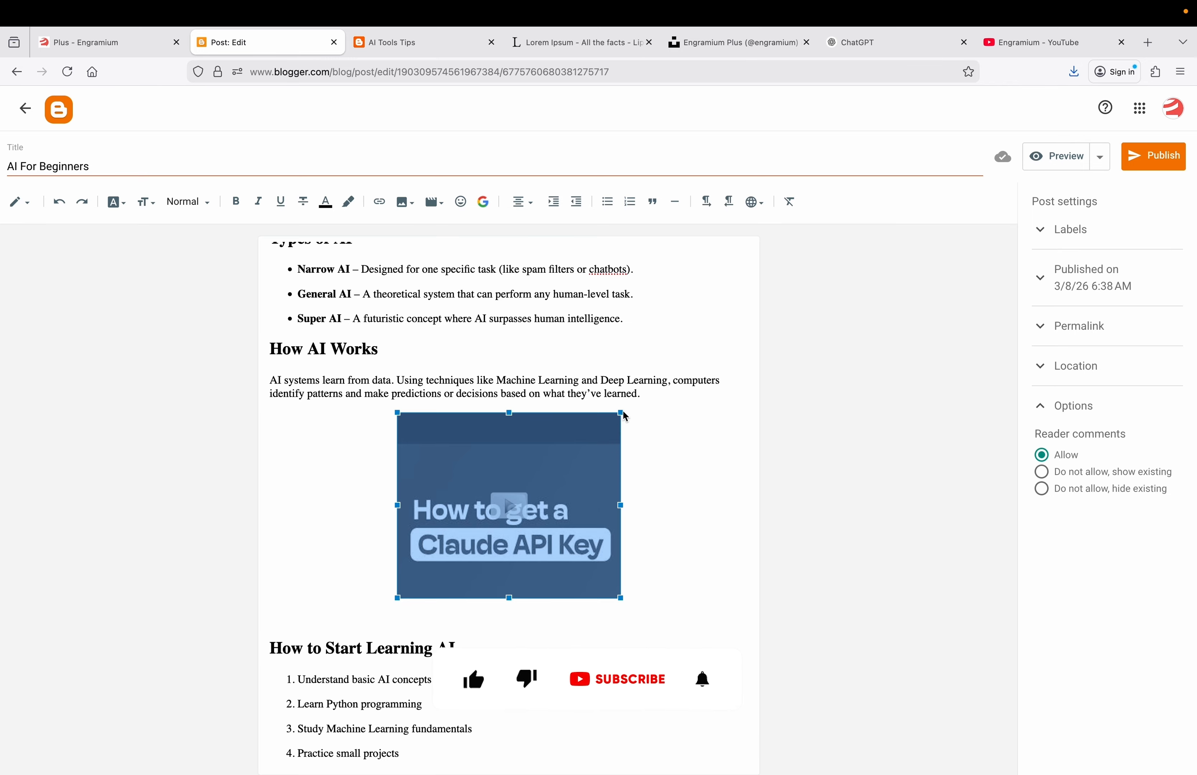
left_click_drag(624, 417, 703, 417)
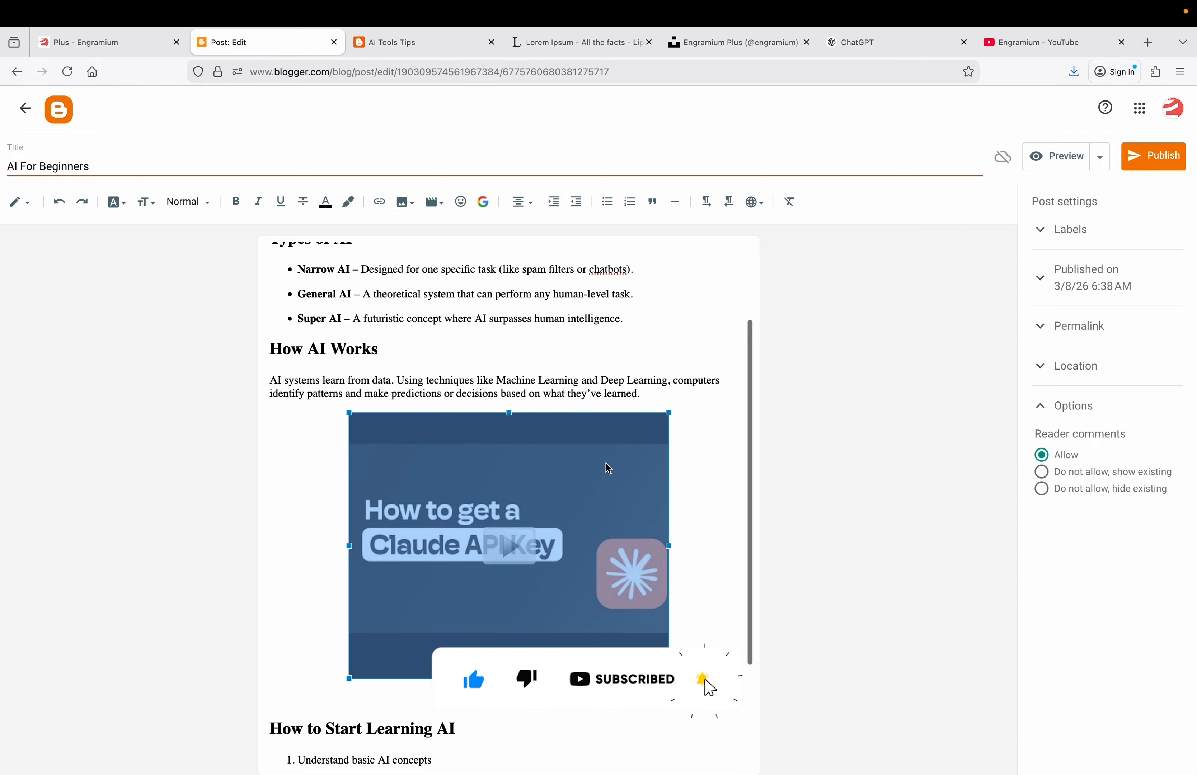
Step: Upload the Gemini API image from the computer onto a new line after the post's closing paragraph
scroll(603, 472, "down", 3)
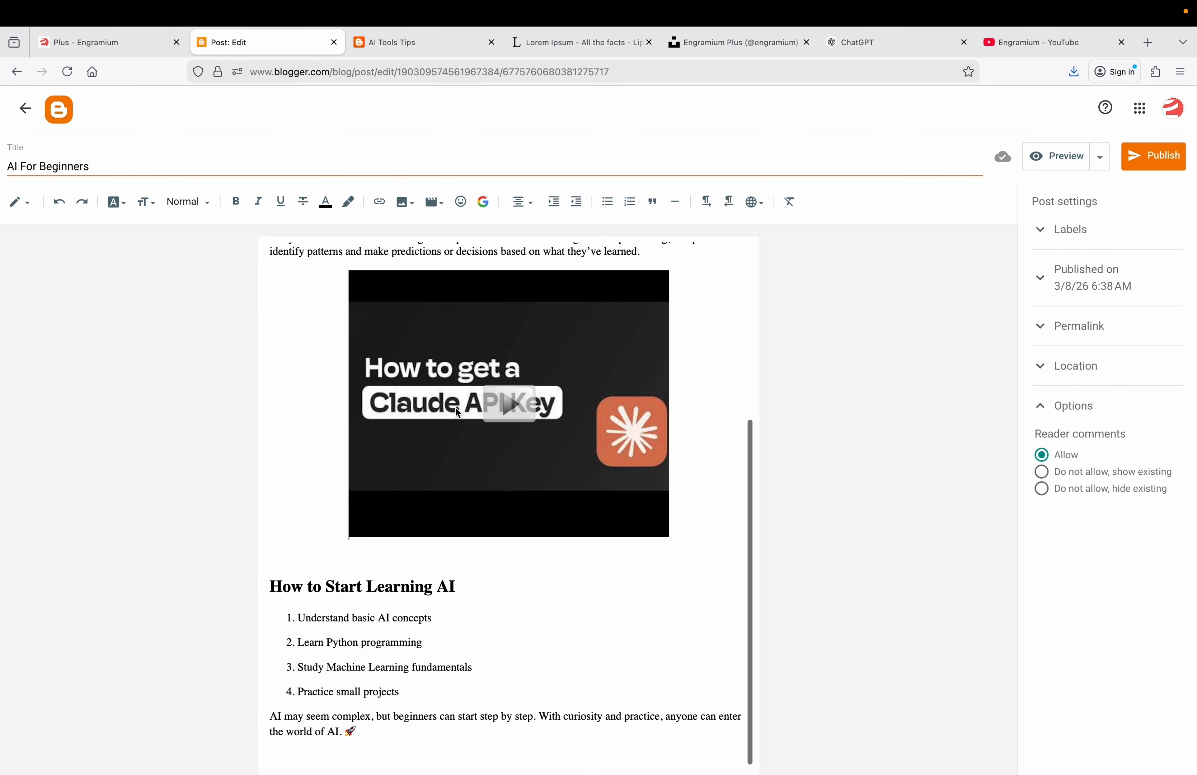
scroll(458, 413, "down", 1)
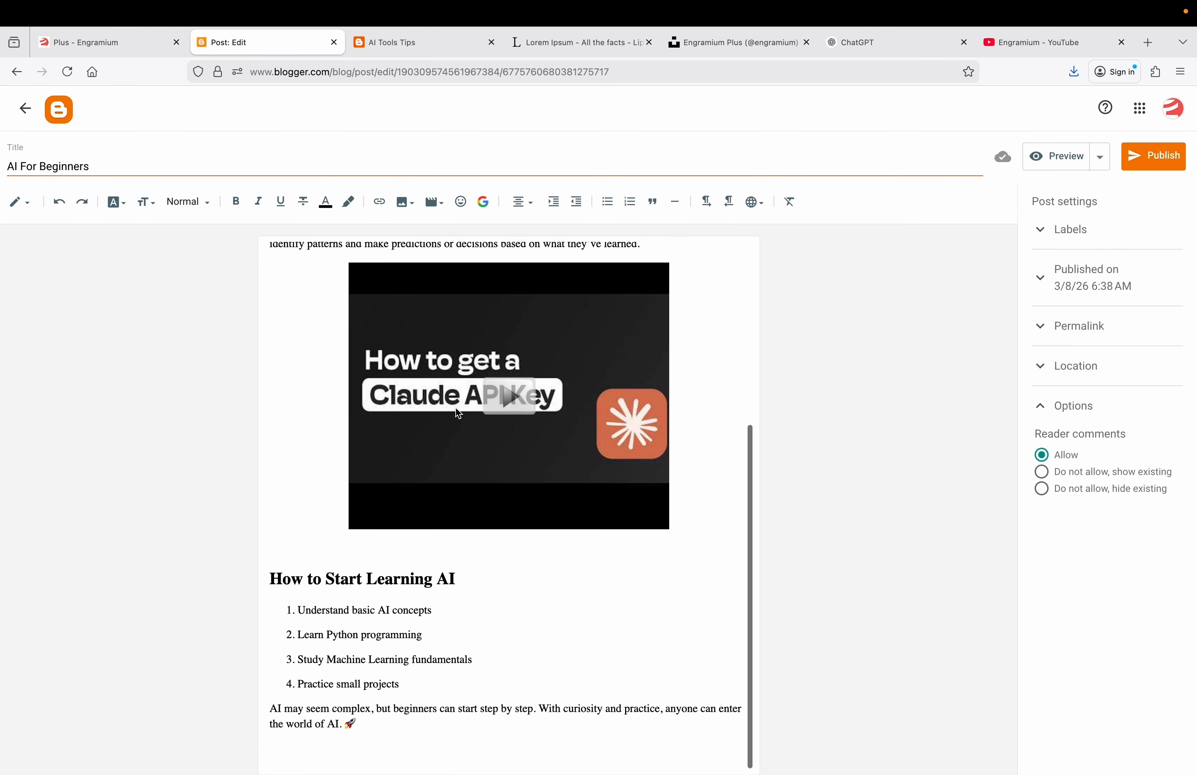
left_click(375, 729)
key("Return")
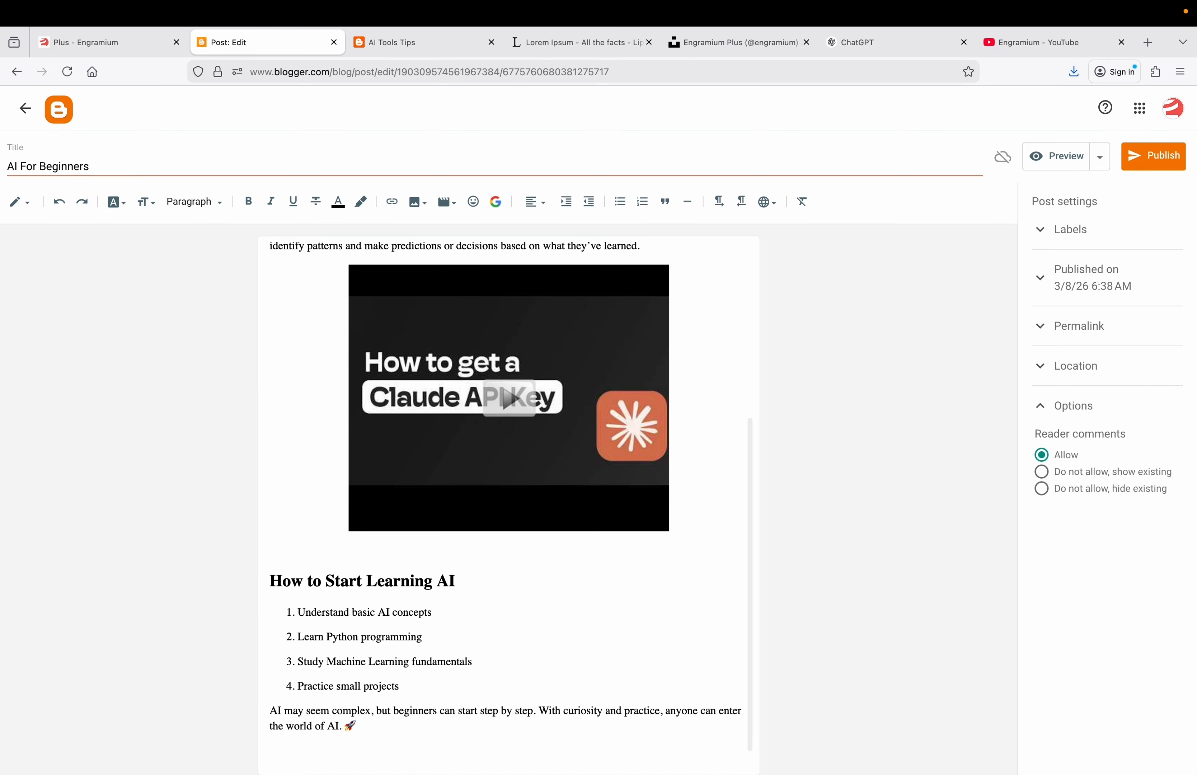
scroll(394, 671, "down", 1)
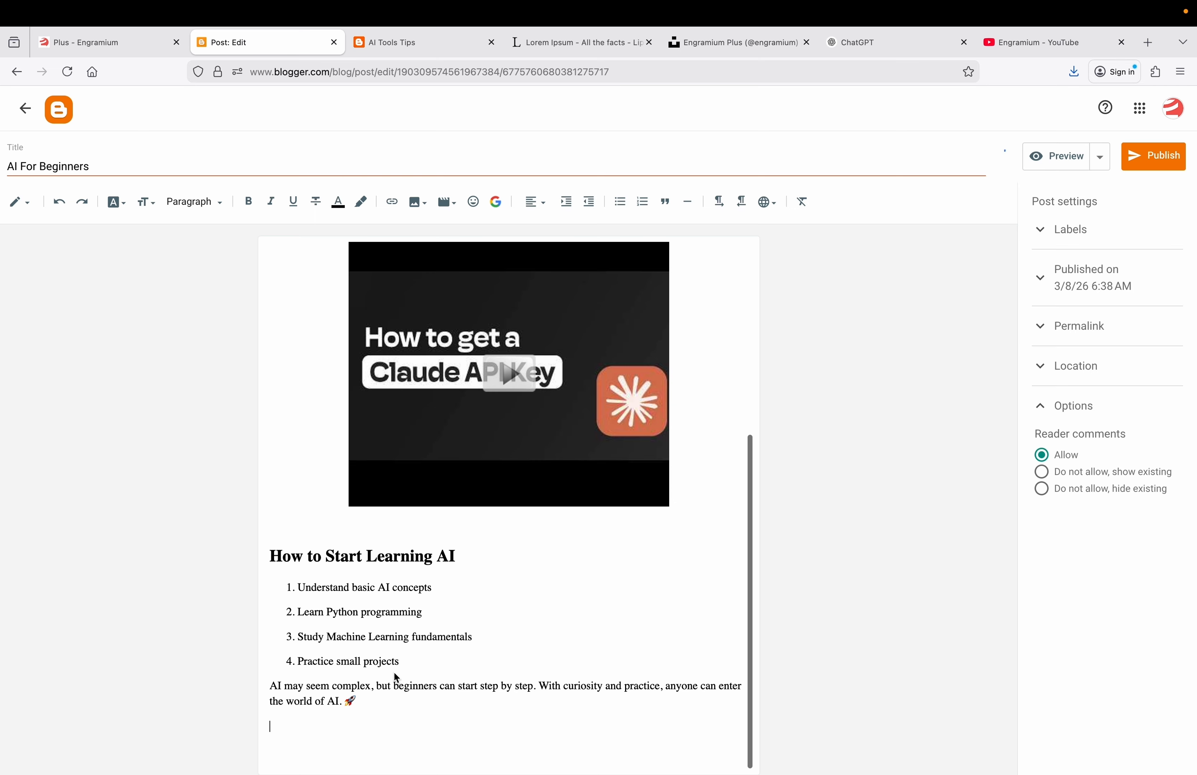
left_click(418, 203)
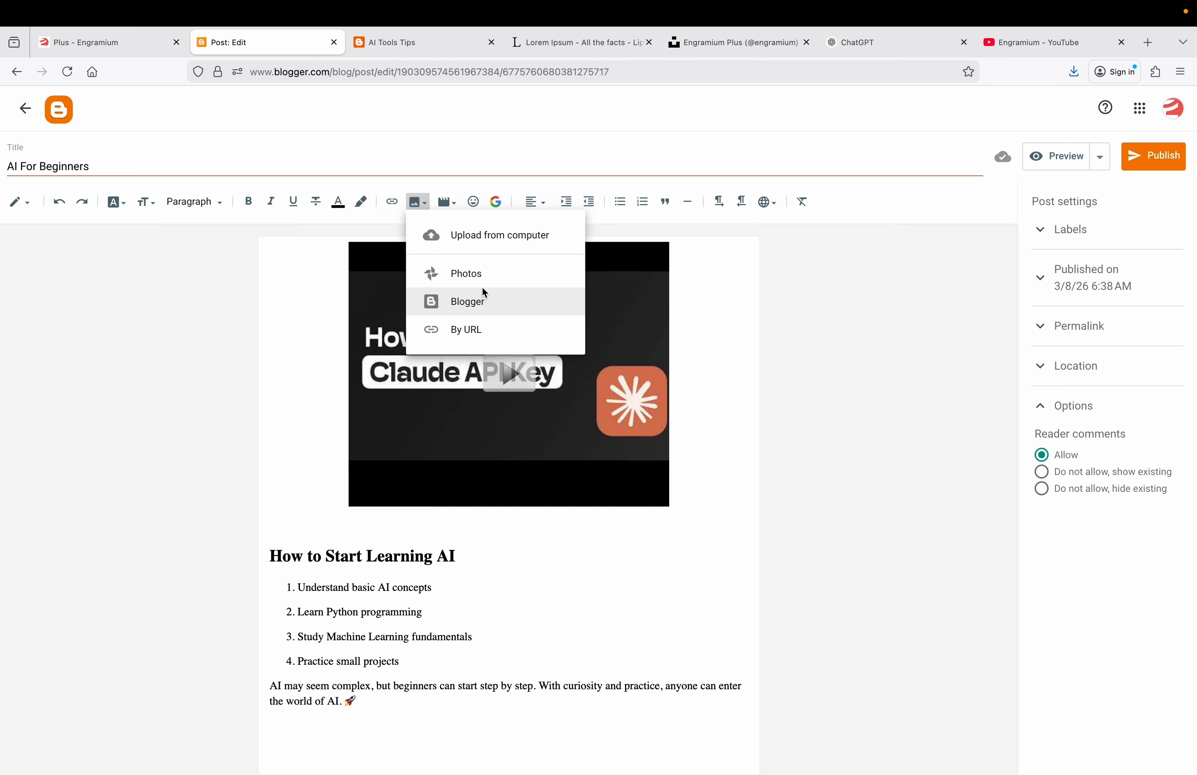
left_click(491, 242)
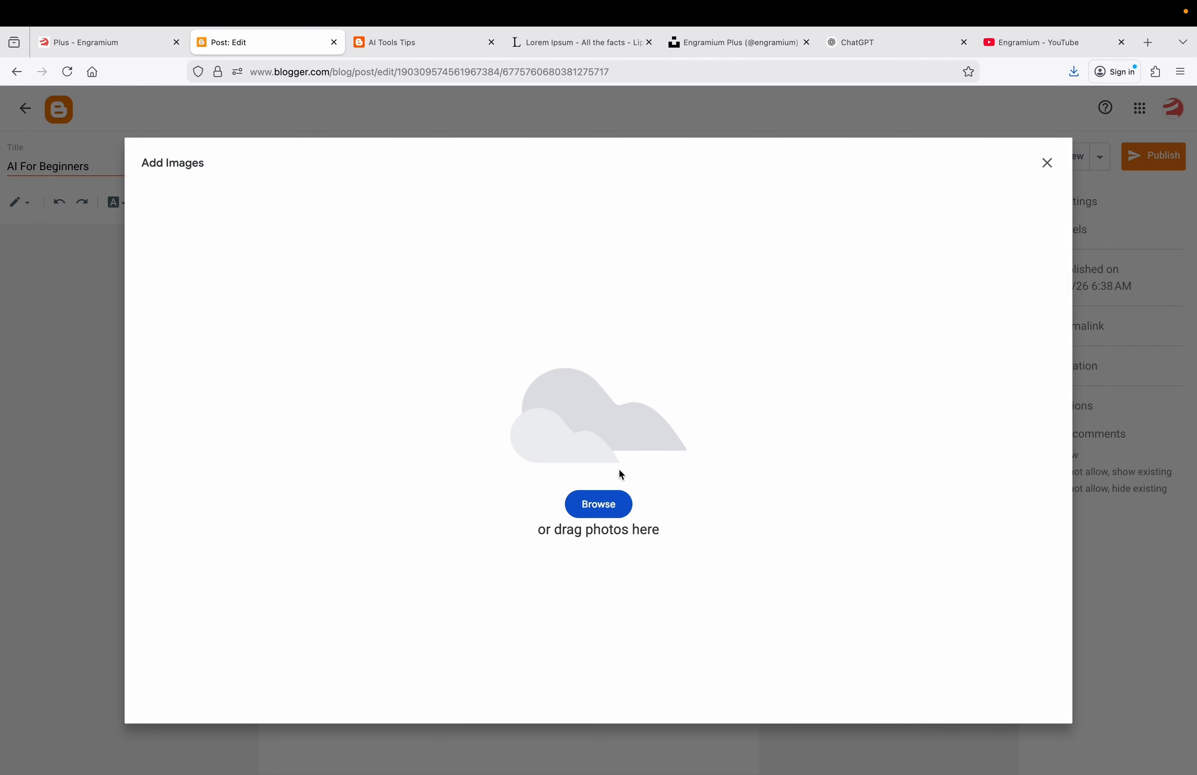
left_click(612, 508)
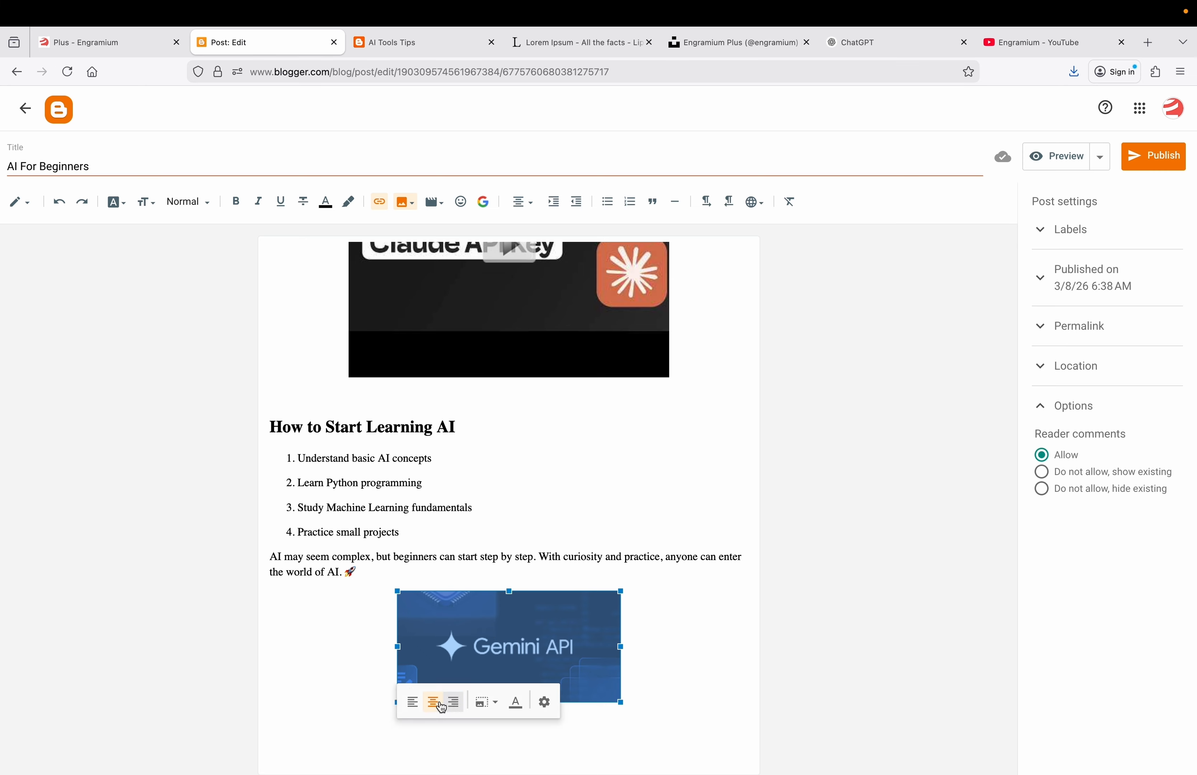
Step: Left-align the Gemini API image and check its alt text, title text and size settings
left_click(412, 702)
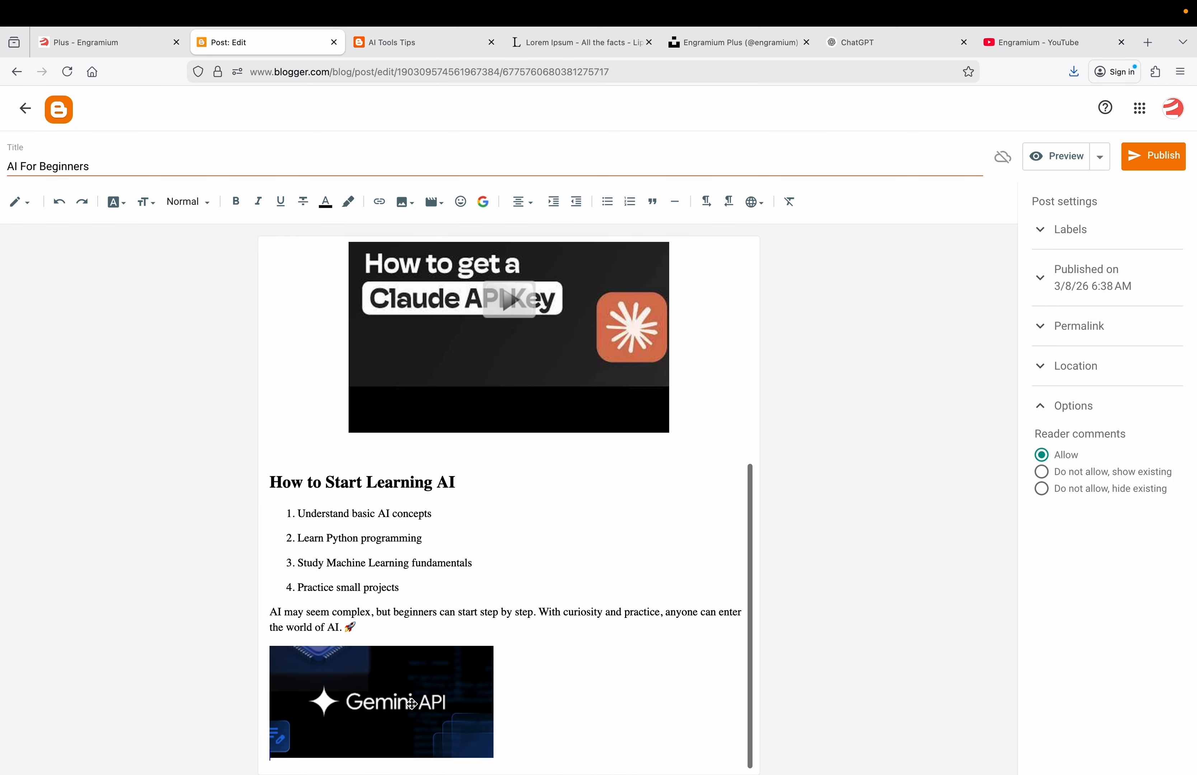
left_click(386, 705)
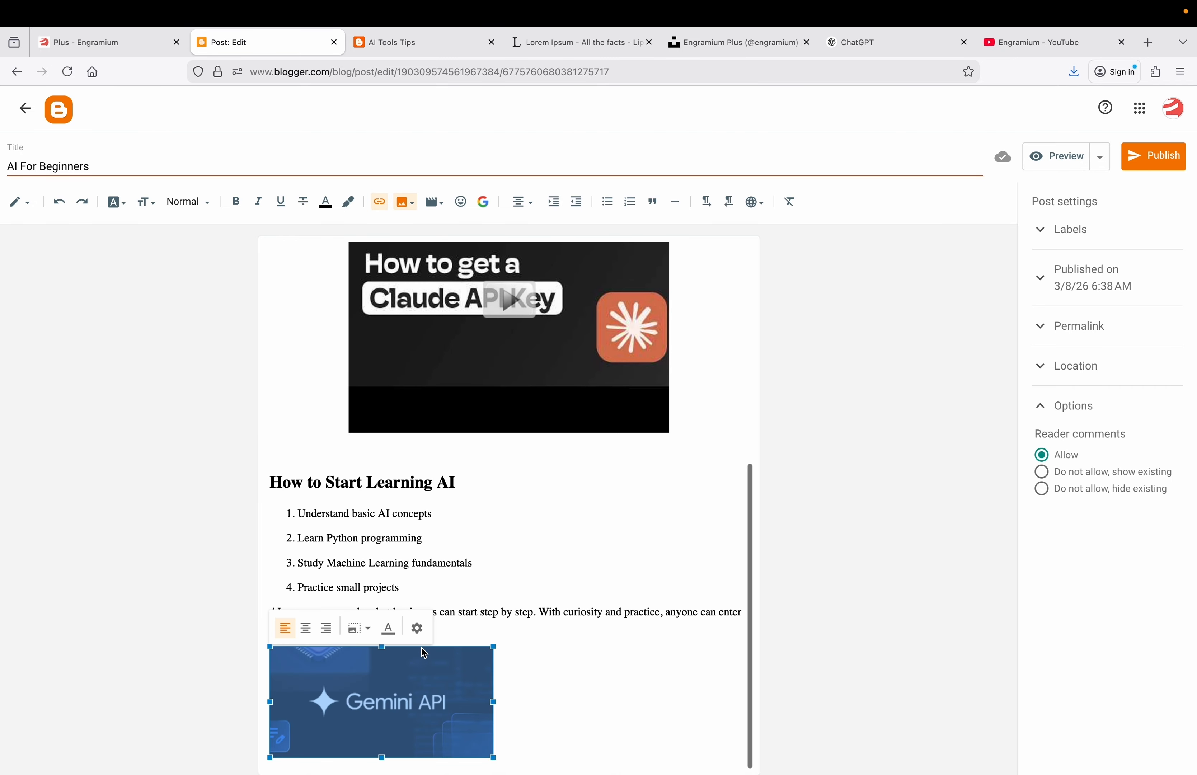
left_click(419, 630)
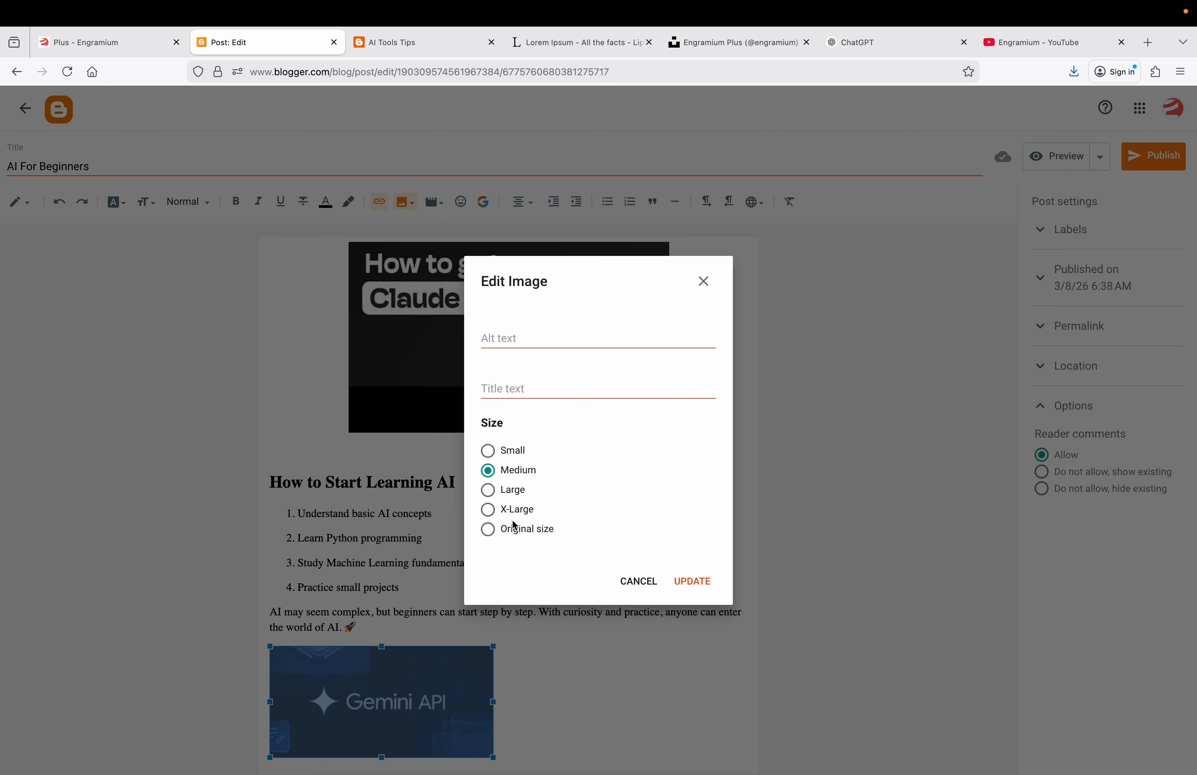
key("Escape")
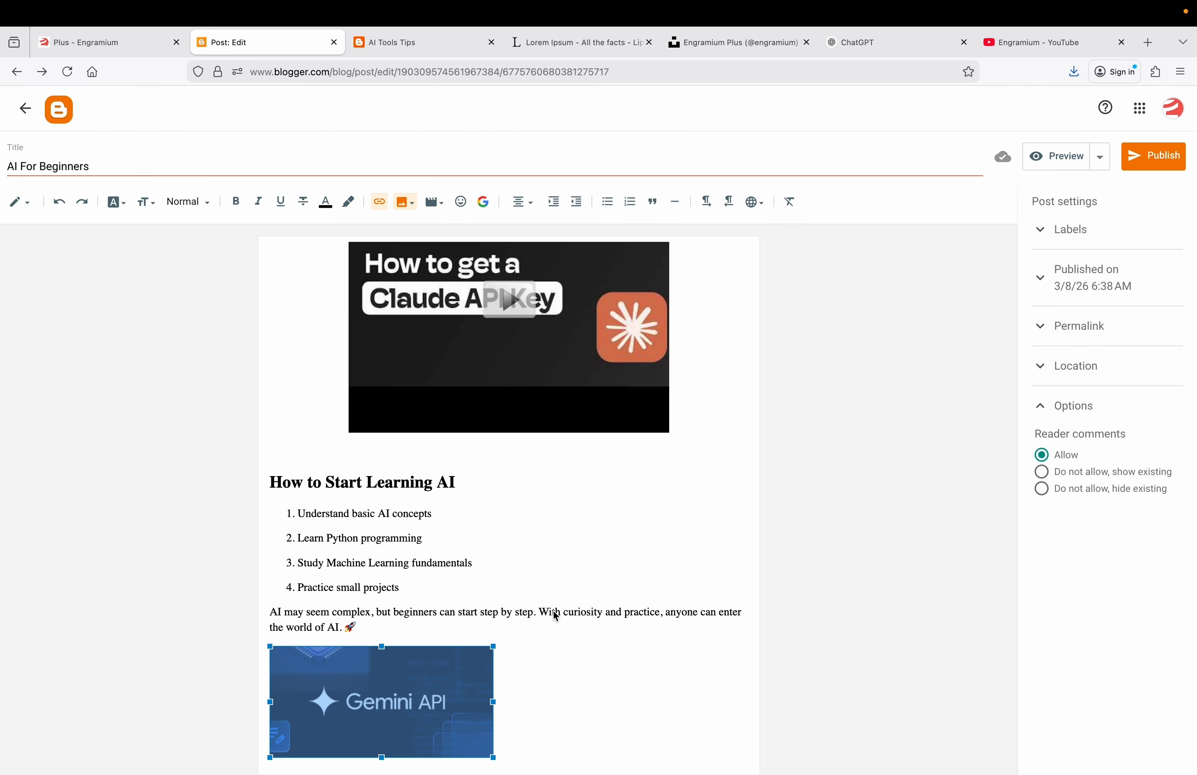
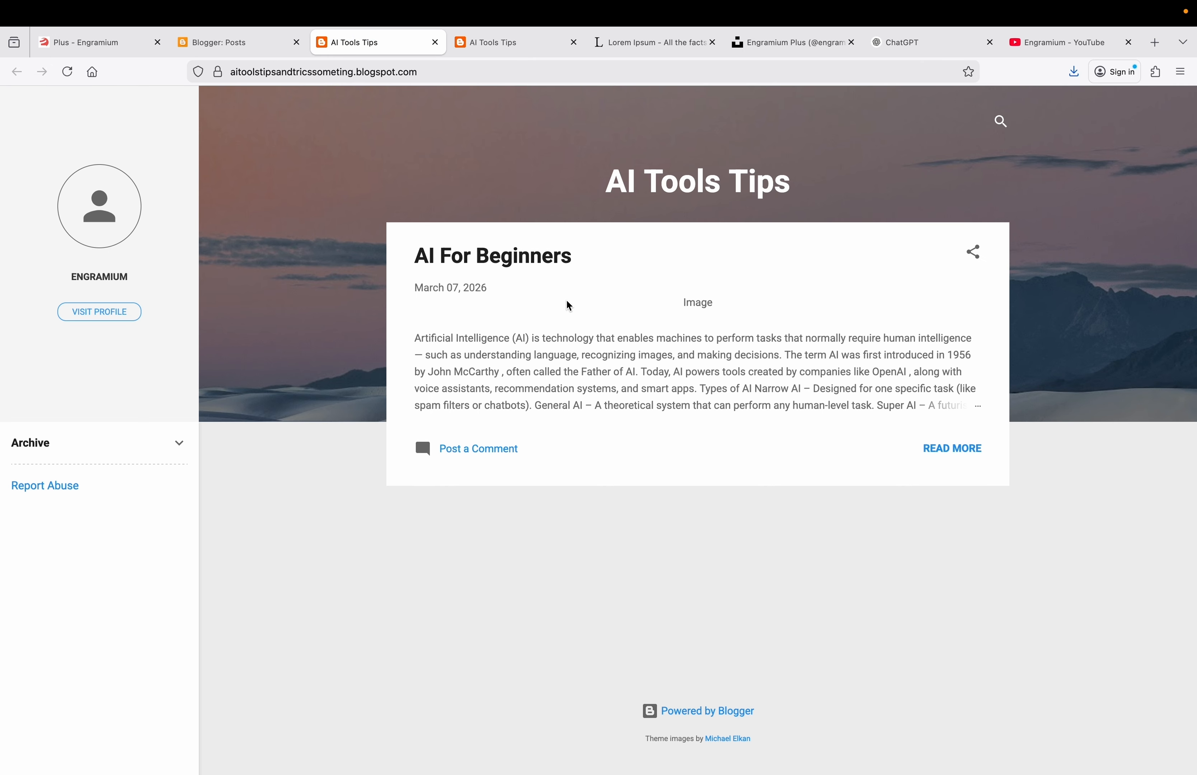
Step: Open the full "AI For Beginners" post on the live blog and review its published content
left_click(955, 458)
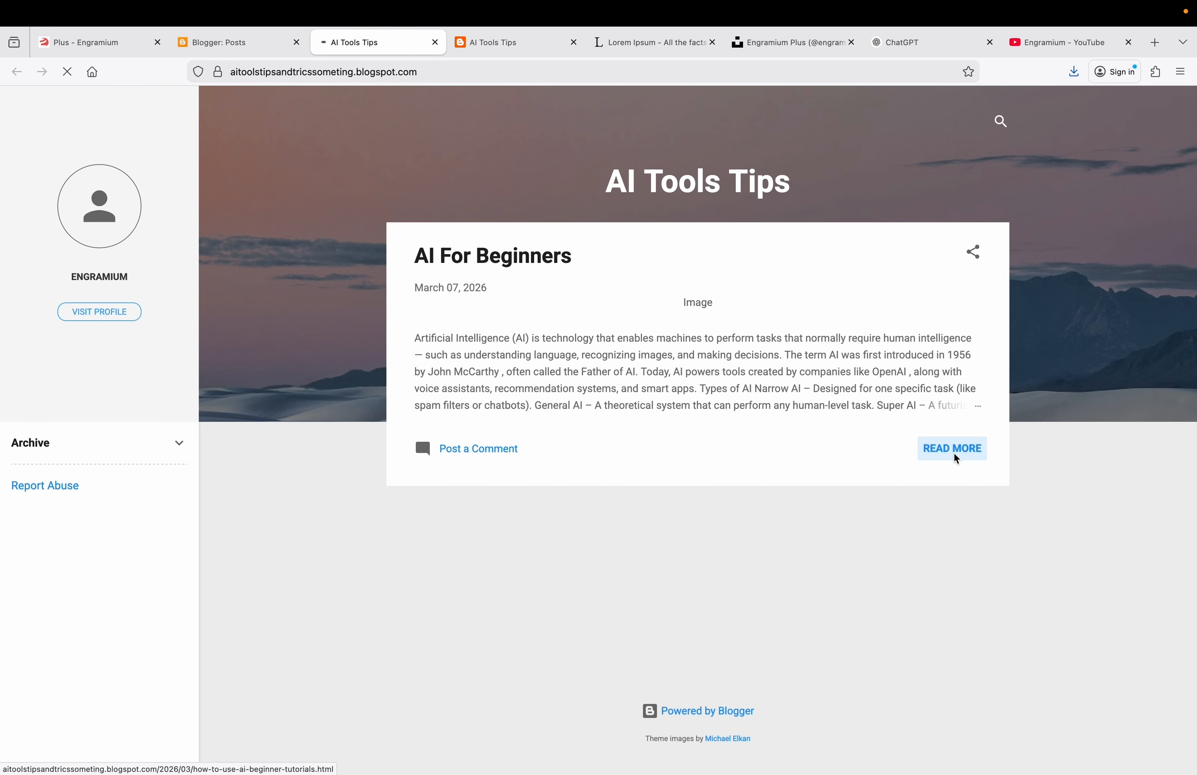
scroll(832, 453, "down", 6)
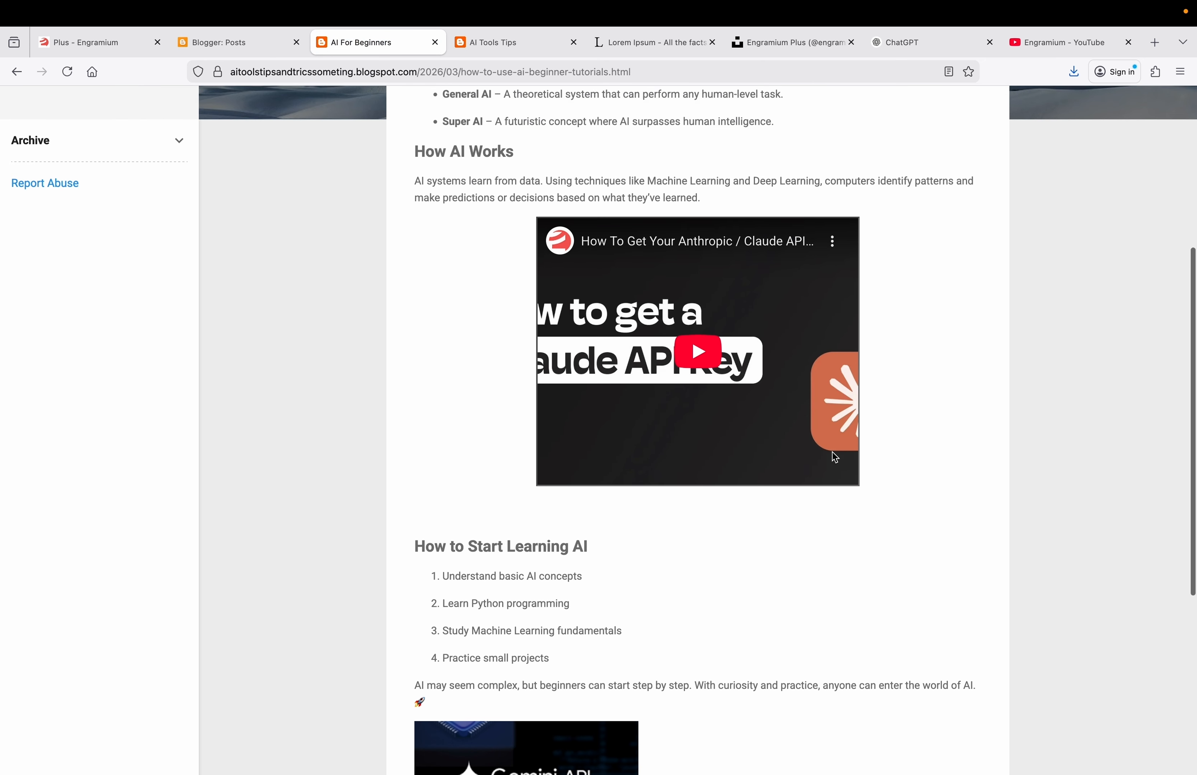
Step: Look over the rest of the live post, down to its closing image and comment area
scroll(832, 452, "up", 2)
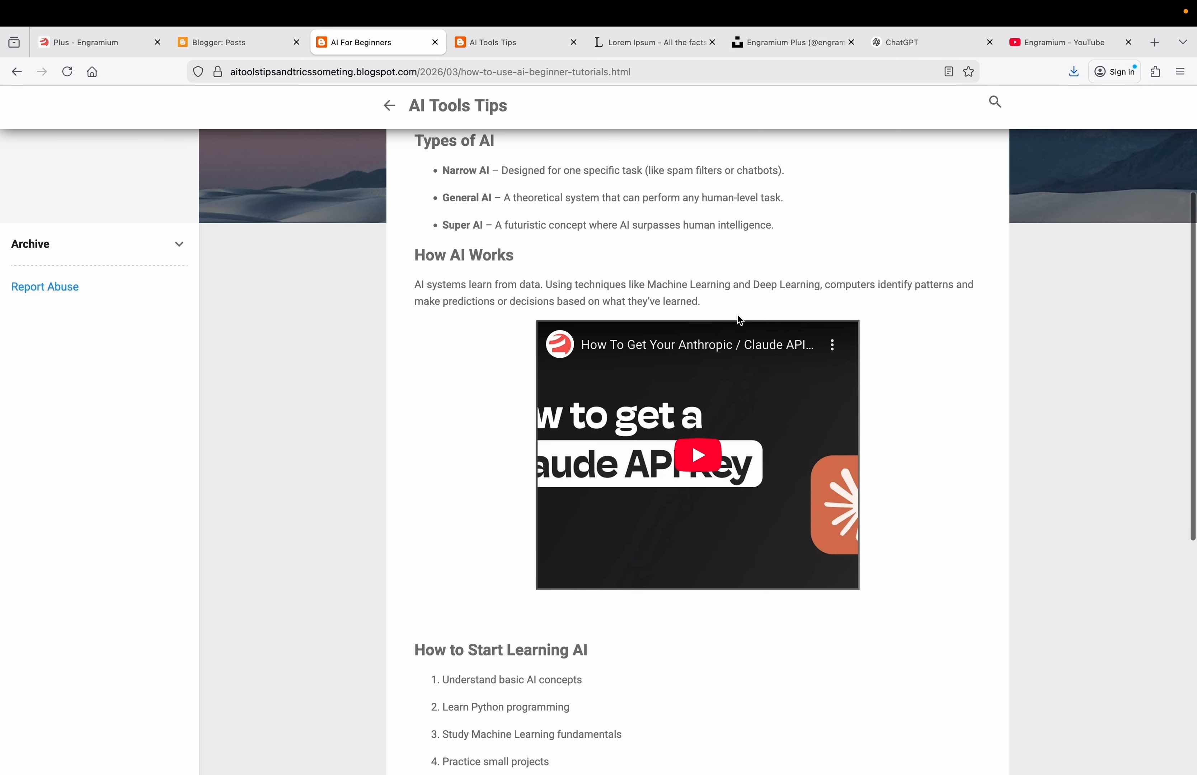
scroll(739, 320, "down", 8)
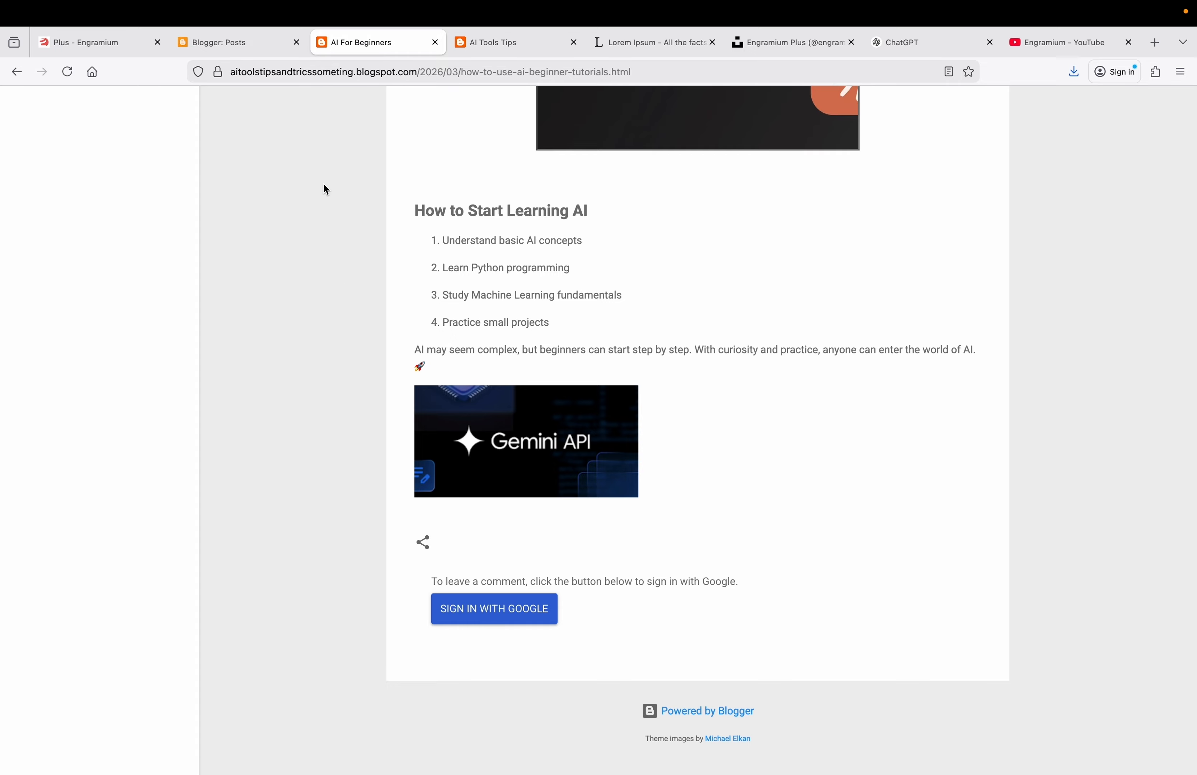
Step: In the Blogger dashboard, view the blog's statistics for all time and its AdSense earnings information
left_click(251, 53)
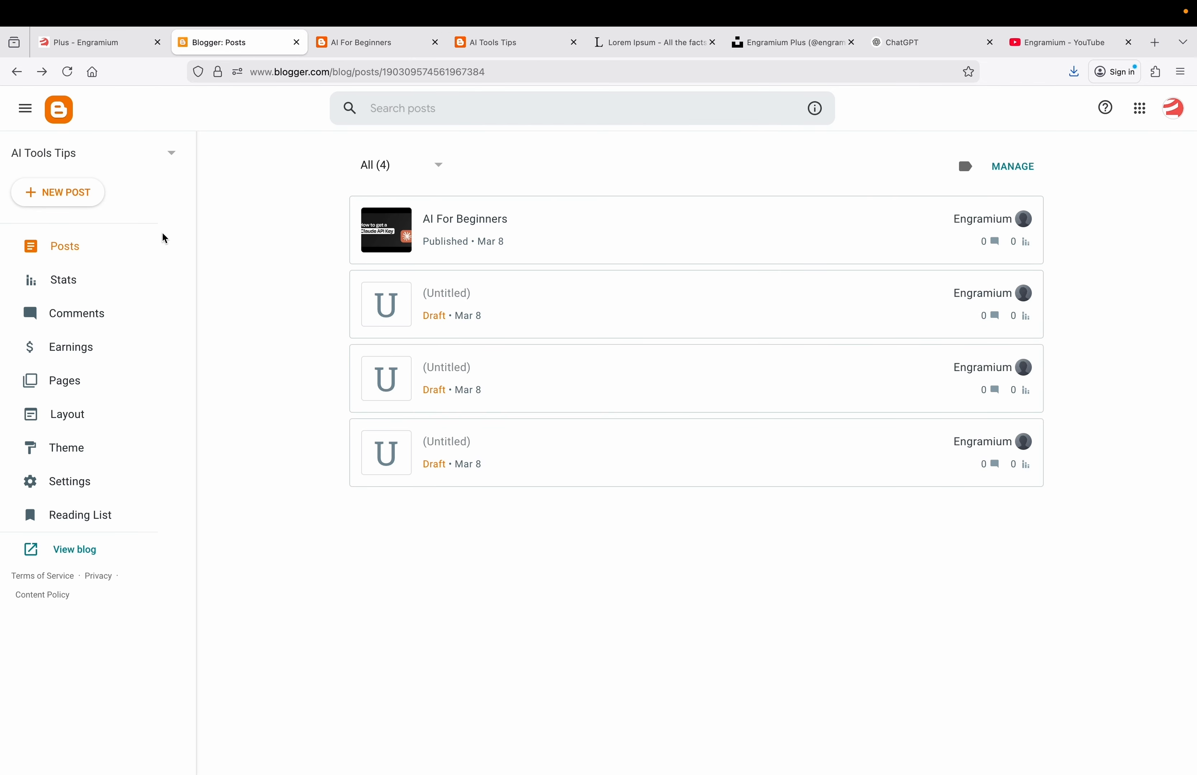
left_click(64, 288)
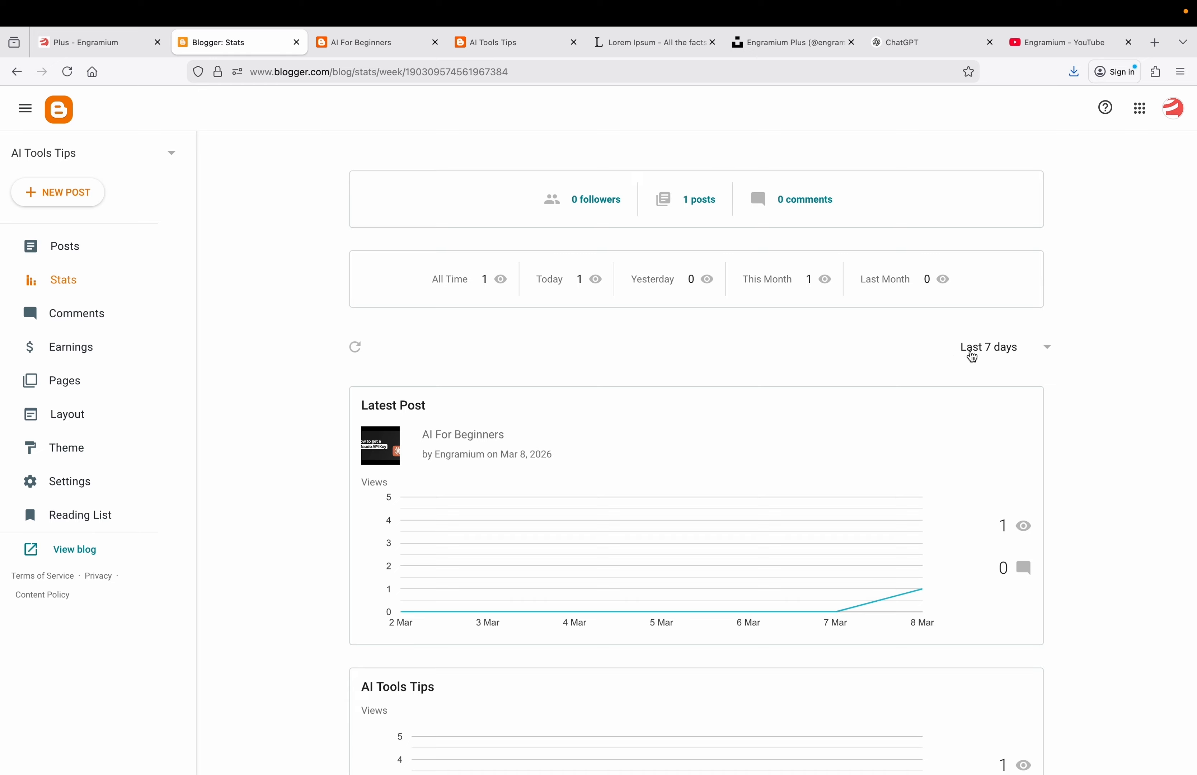
left_click(972, 356)
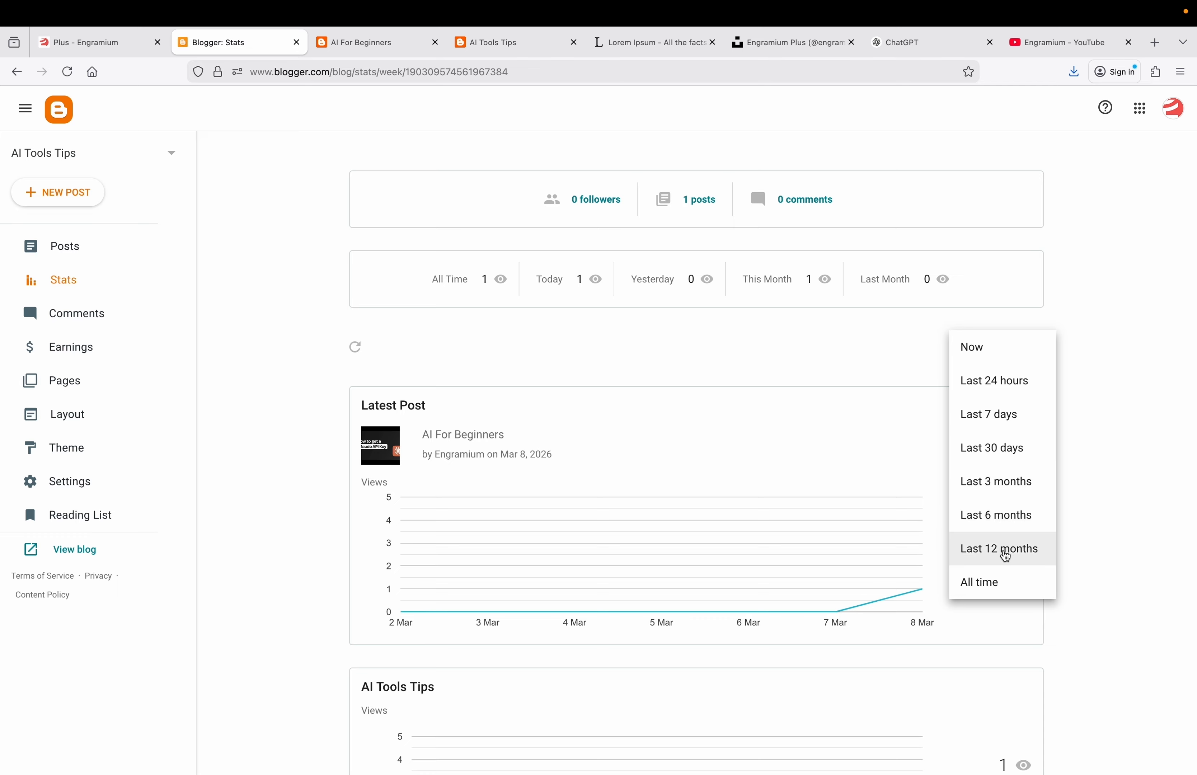
left_click(998, 581)
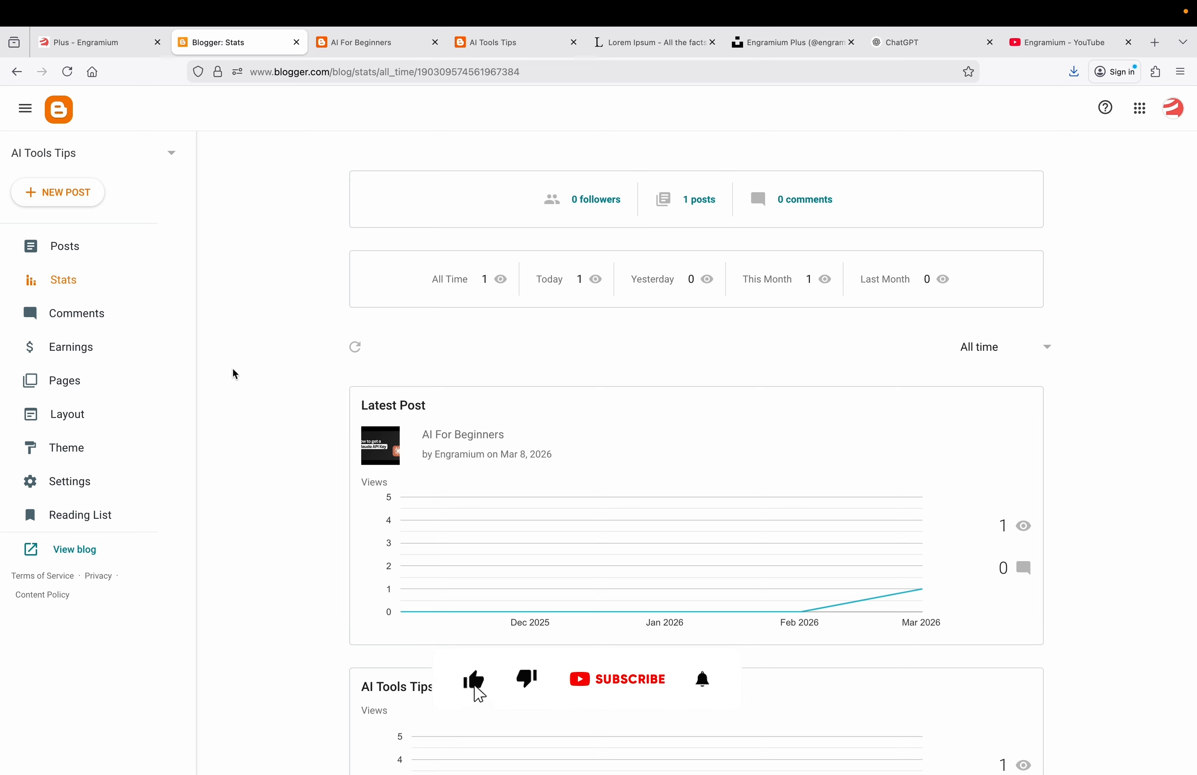
left_click(92, 350)
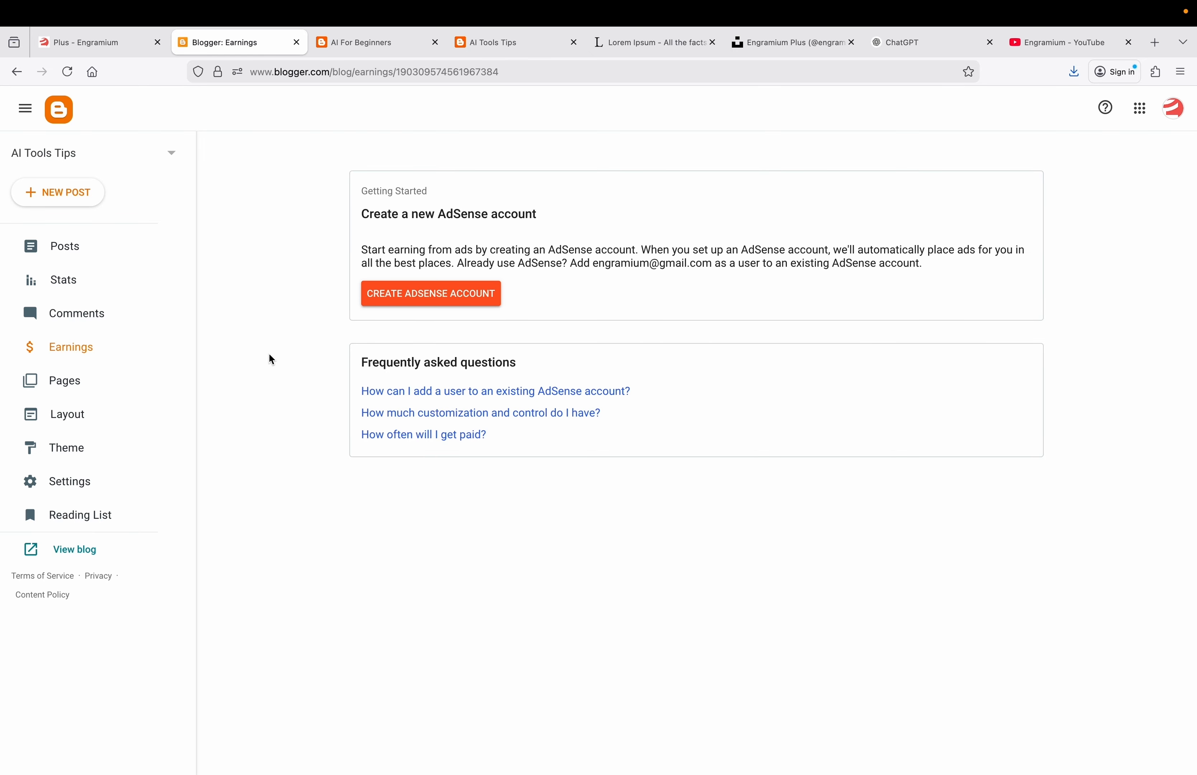
Step: Create a new blog page titled "About Us"
left_click(75, 387)
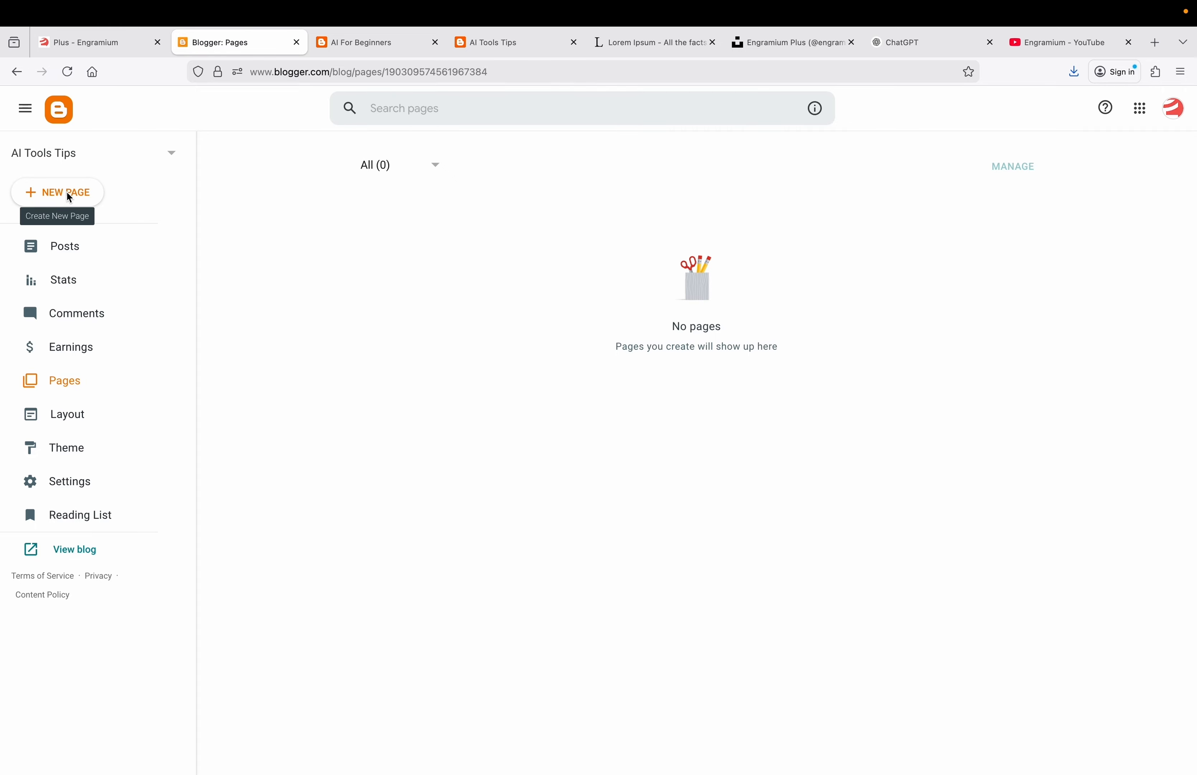
left_click(69, 195)
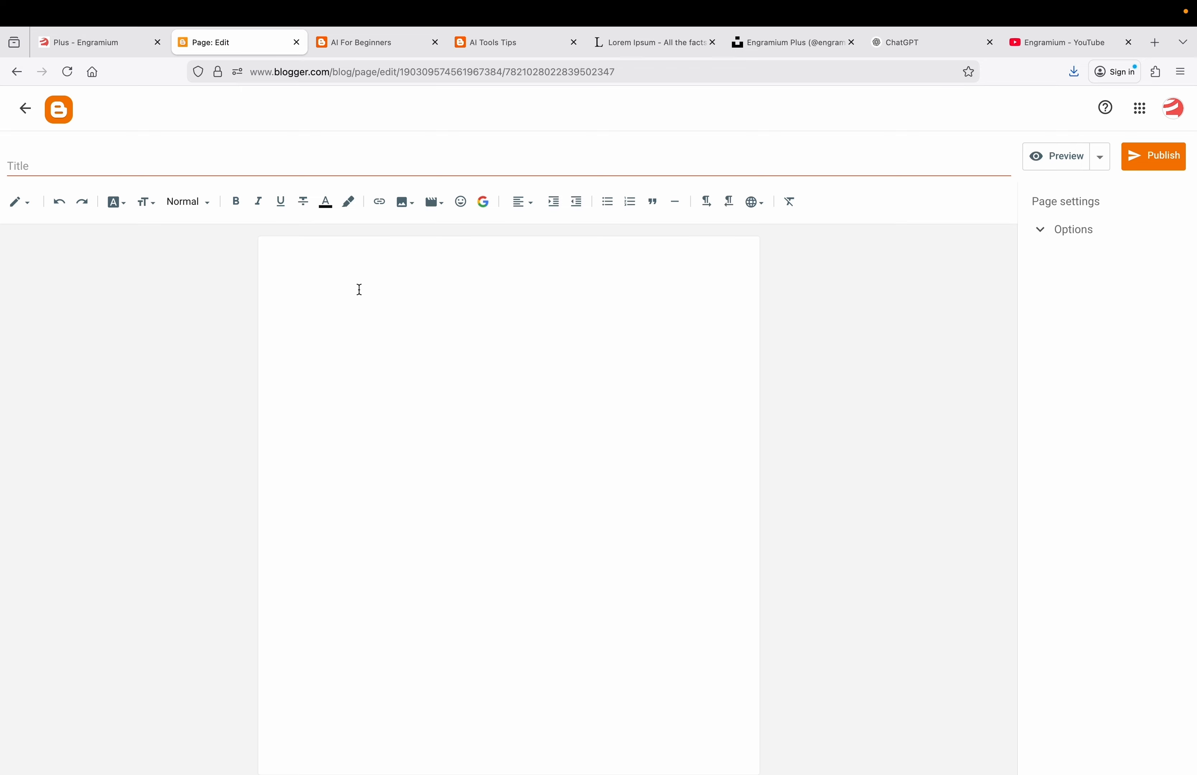
left_click(184, 166)
type("About Us")
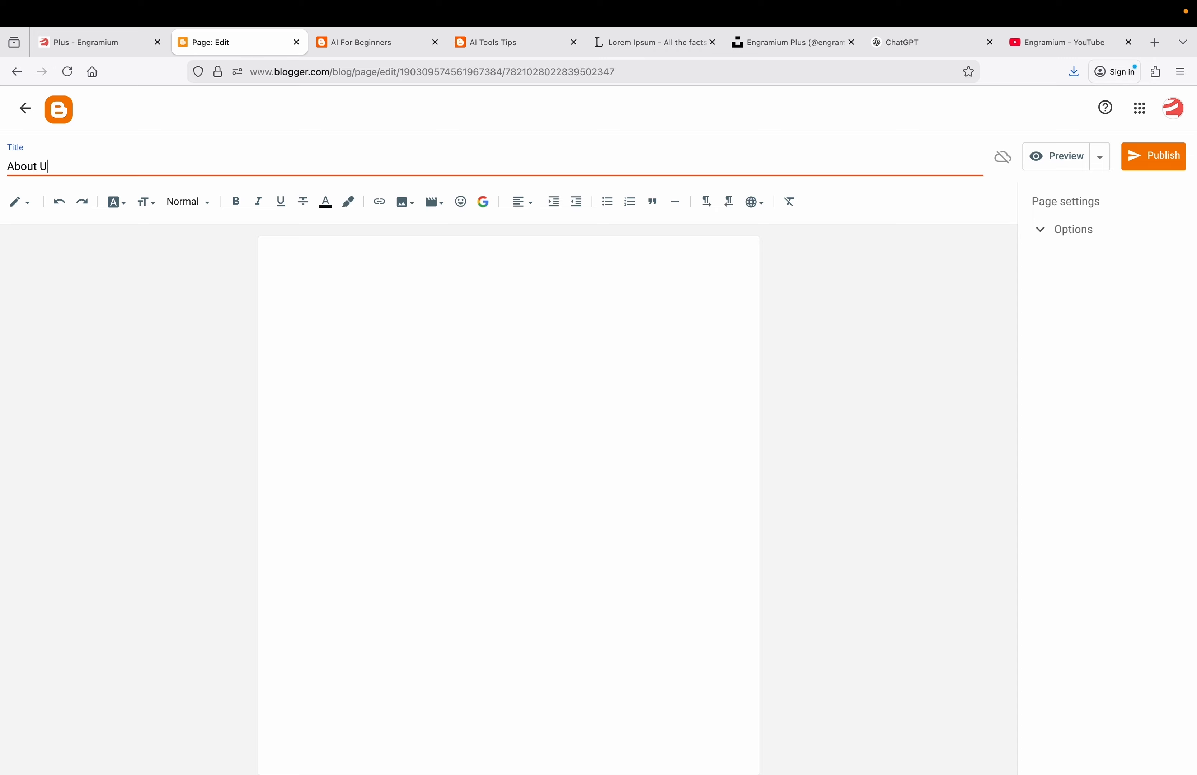
Step: Fill the "About Us" page body with the "What is Lorem Ipsum?" paragraph copied from lipsum.com and publish the page
left_click(306, 288)
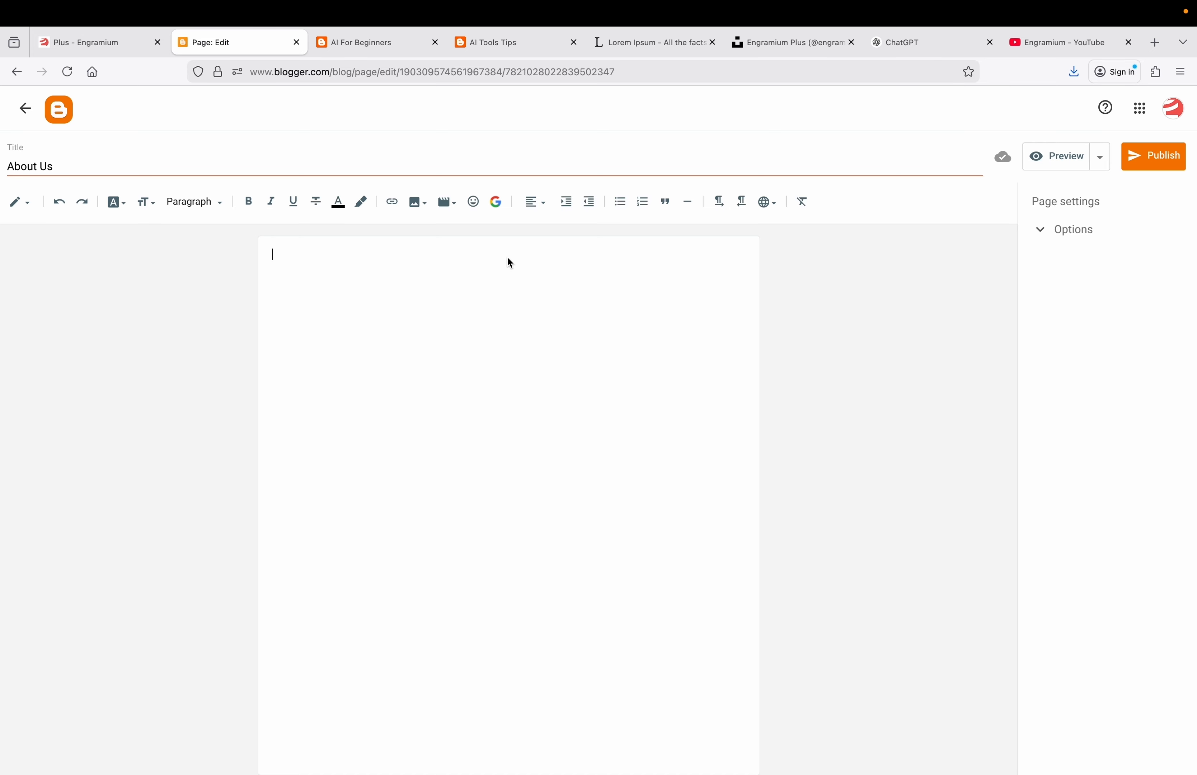
left_click(650, 43)
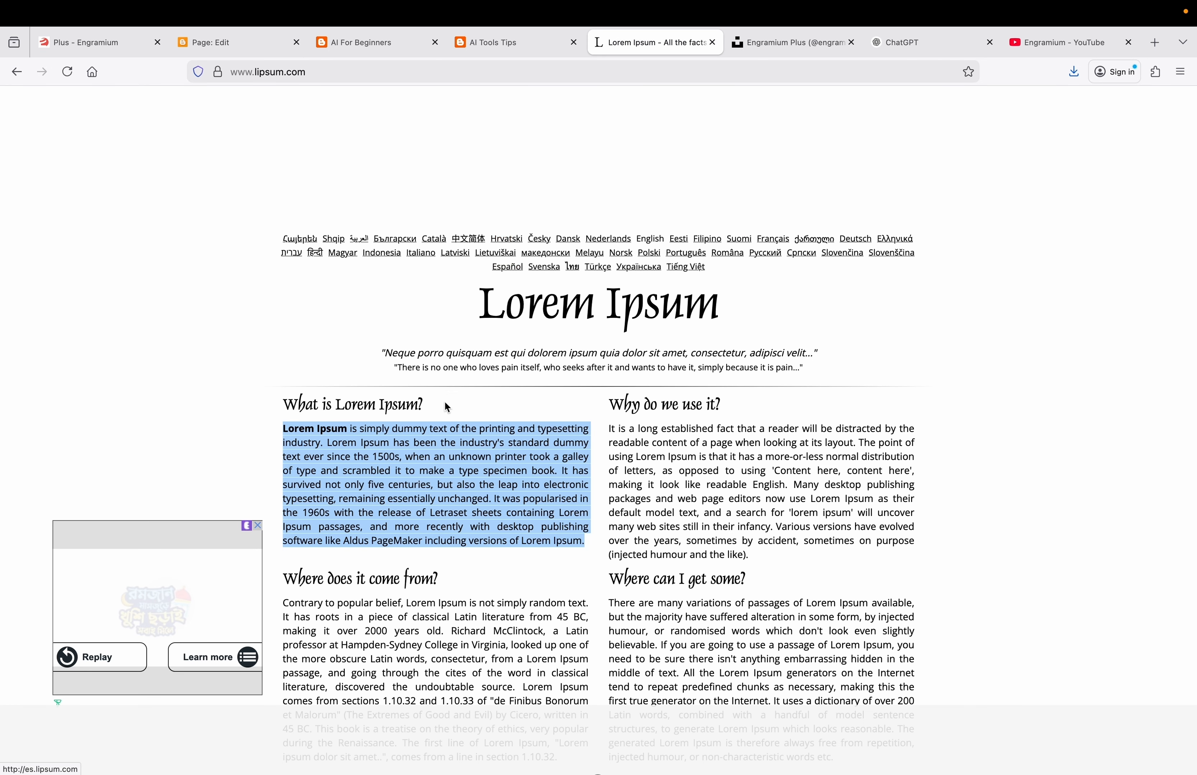
right_click(437, 441)
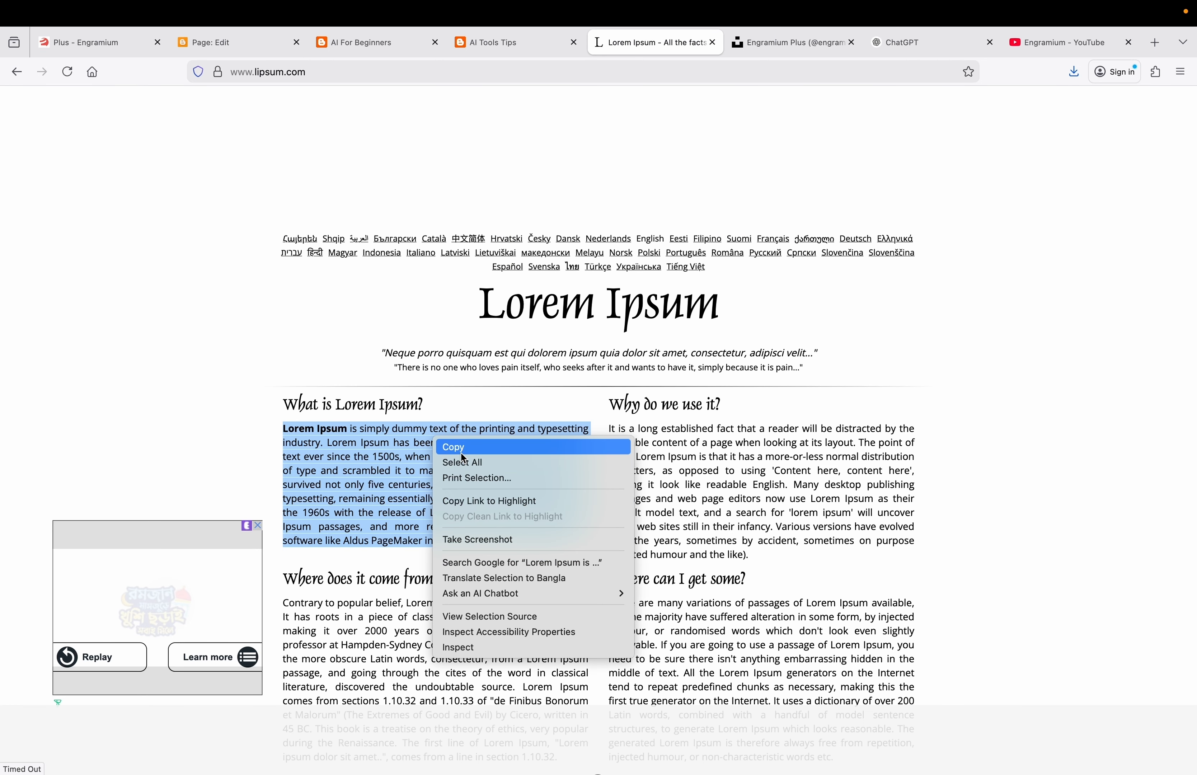
left_click(456, 448)
left_click(245, 53)
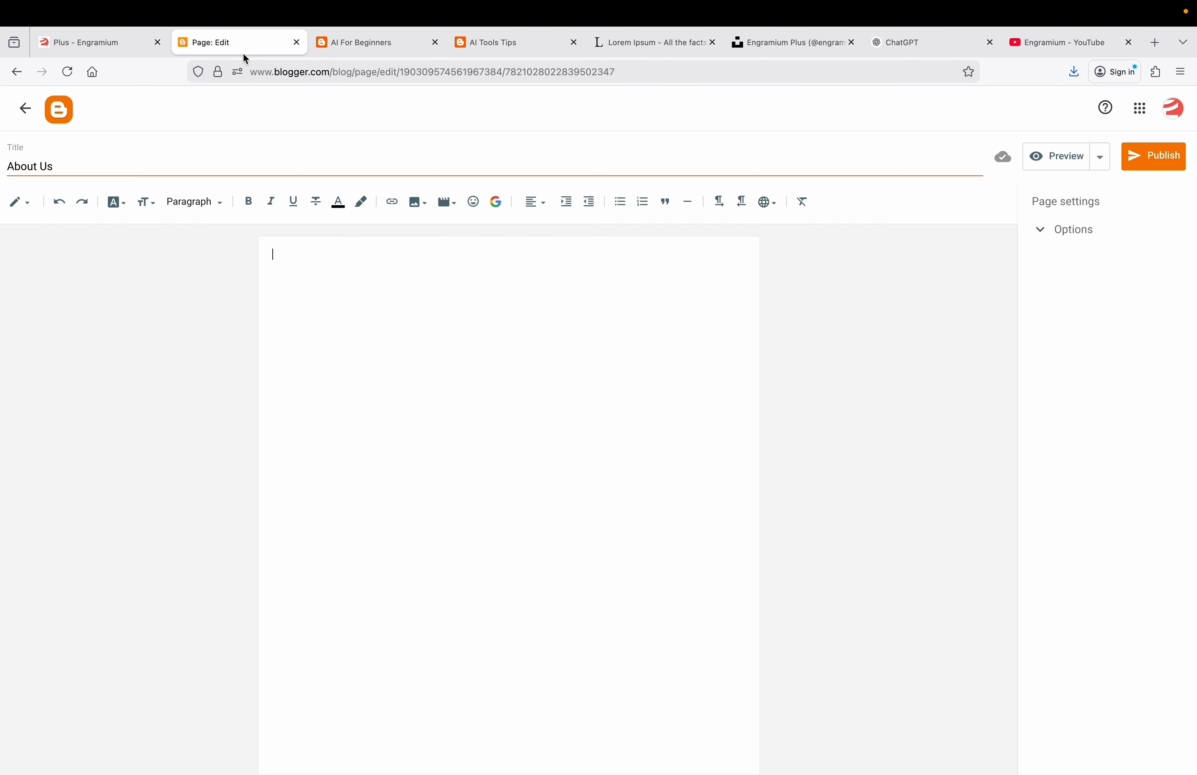
left_click(354, 305)
key("super+v")
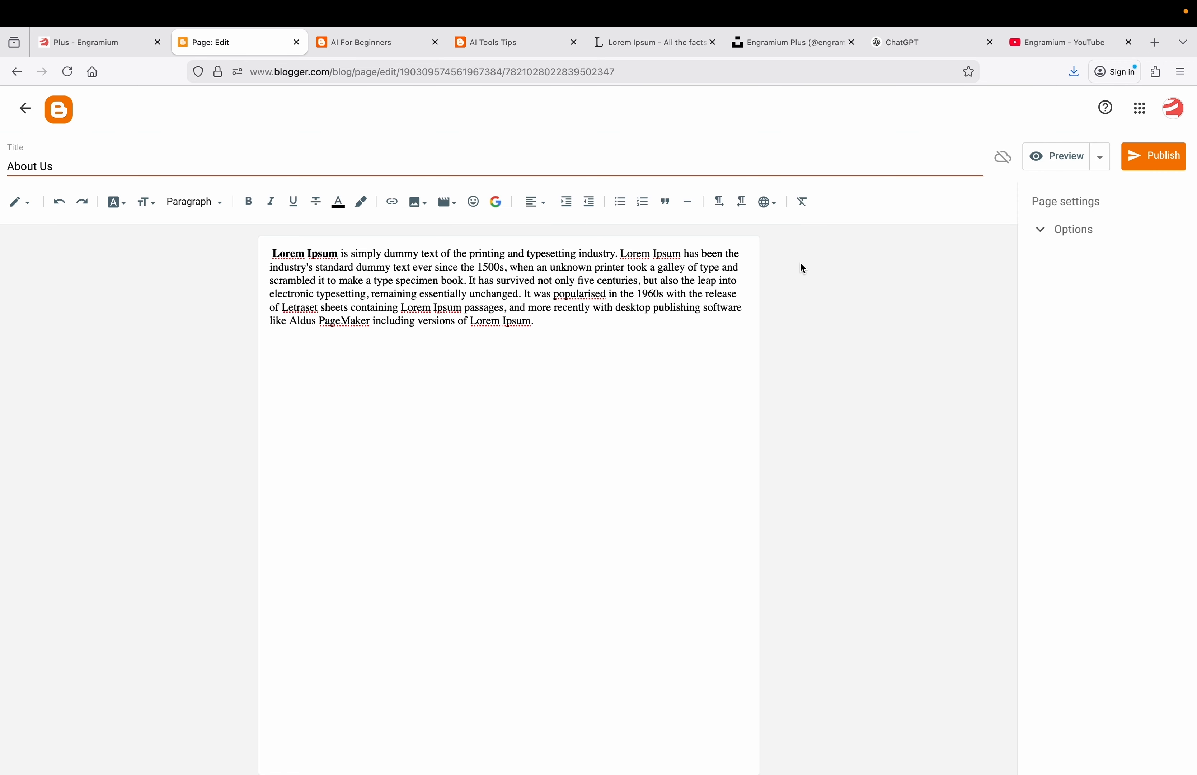
left_click(1150, 157)
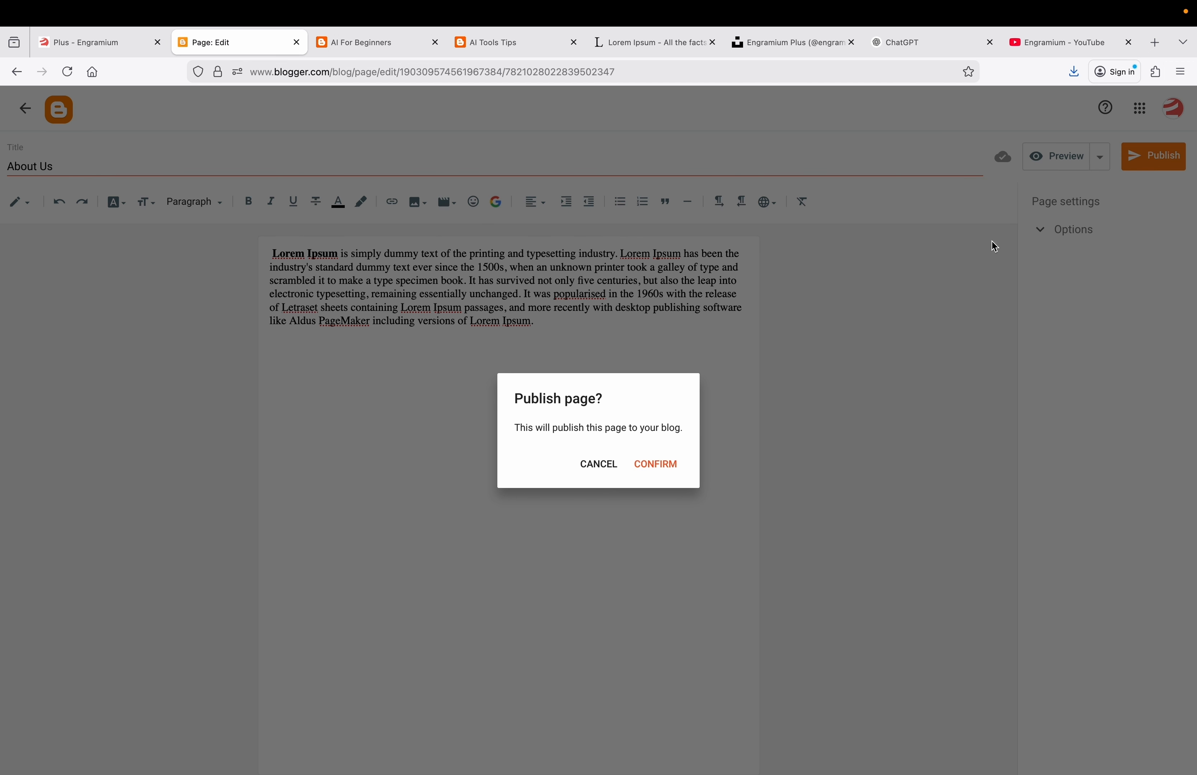
left_click(662, 466)
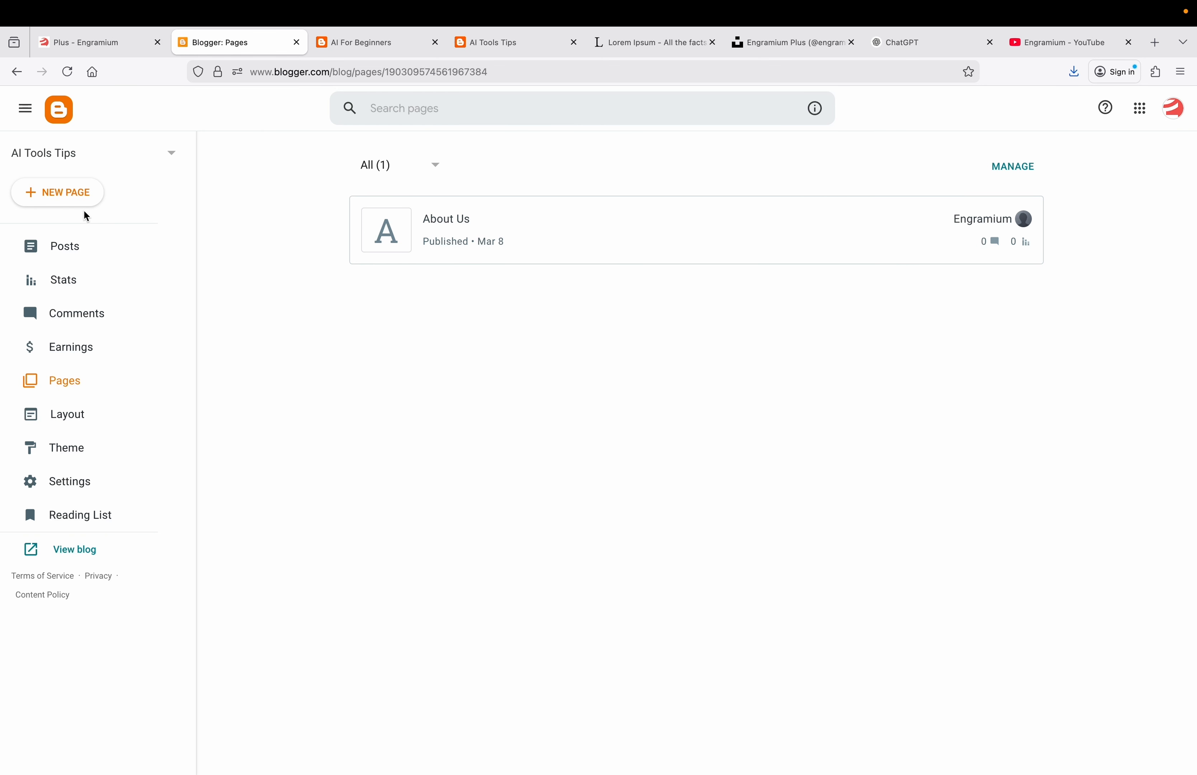
Step: Create a page titled "Privacy And Policy" with the copied Lorem Ipsum paragraph as its body and publish it
left_click(78, 201)
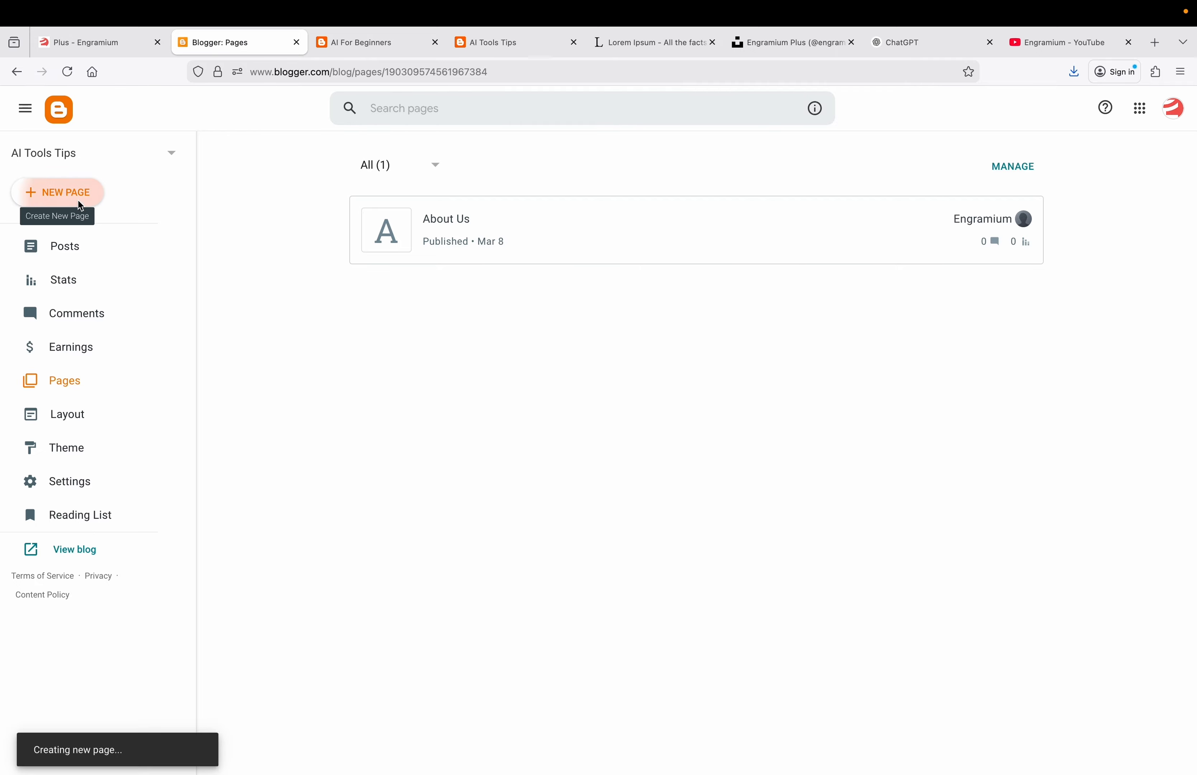
type("Privacy")
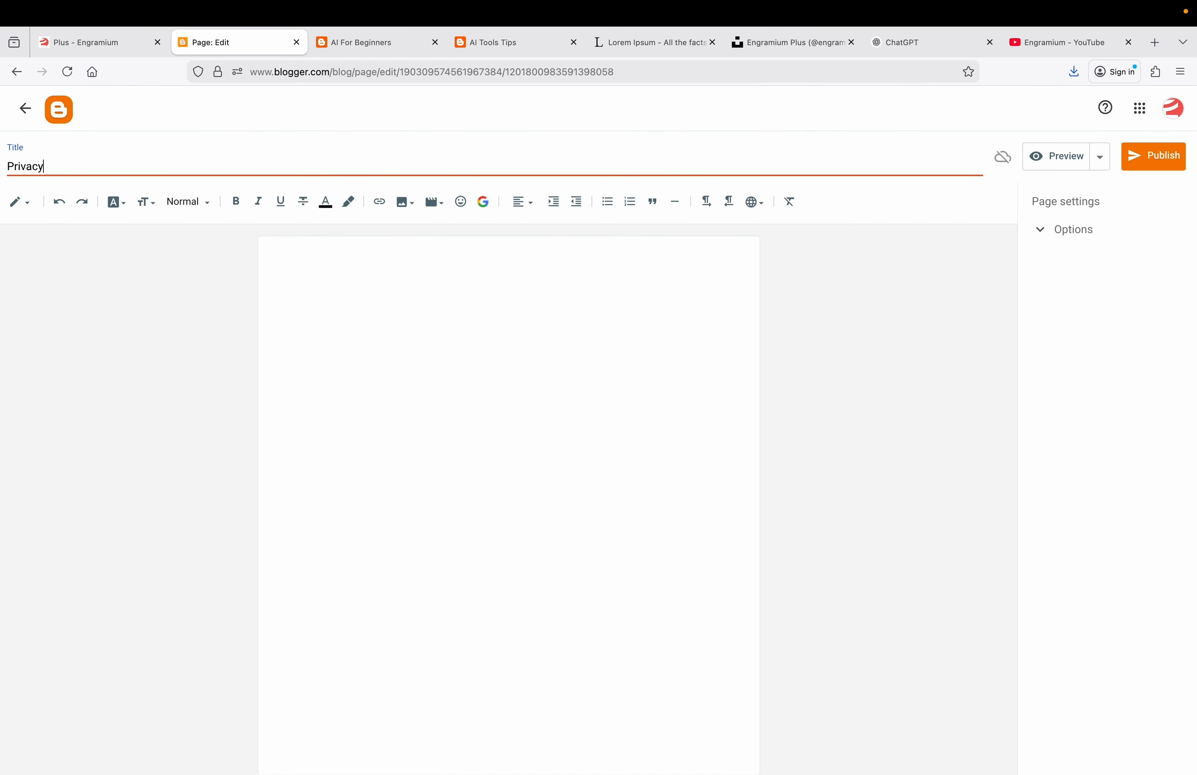
type(" And Policy")
left_click(364, 297)
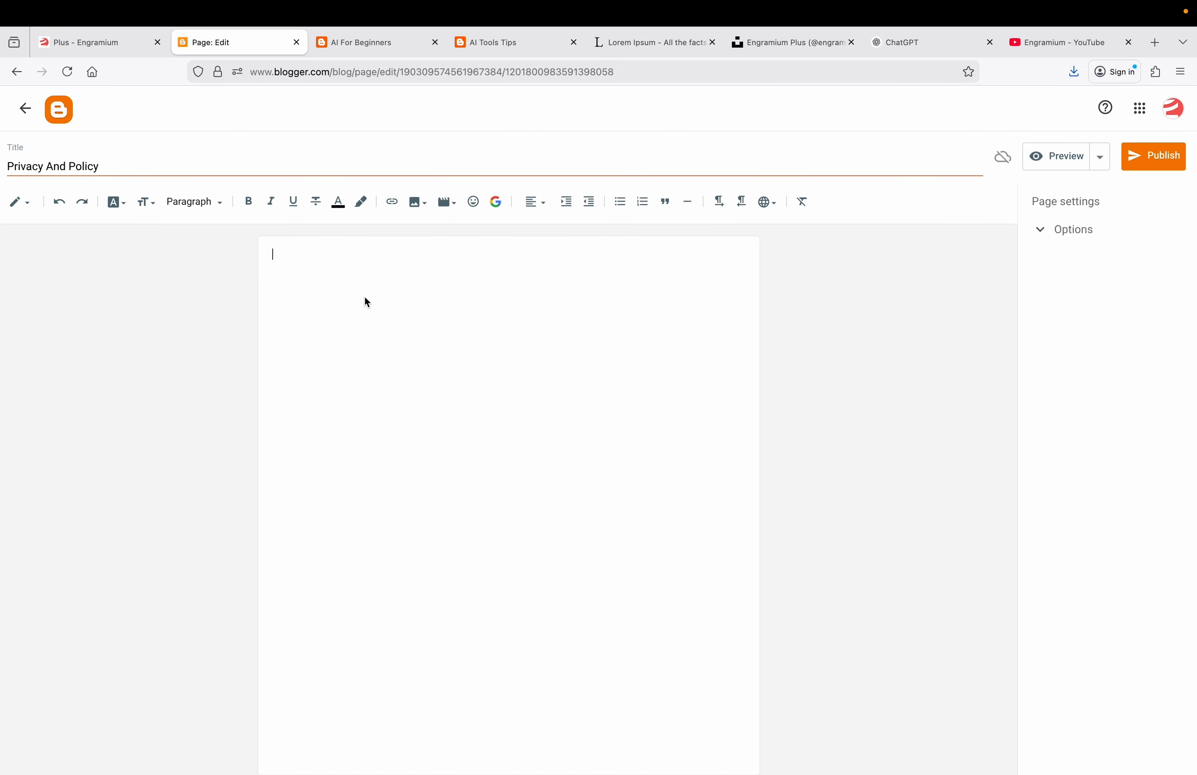
key("super+v")
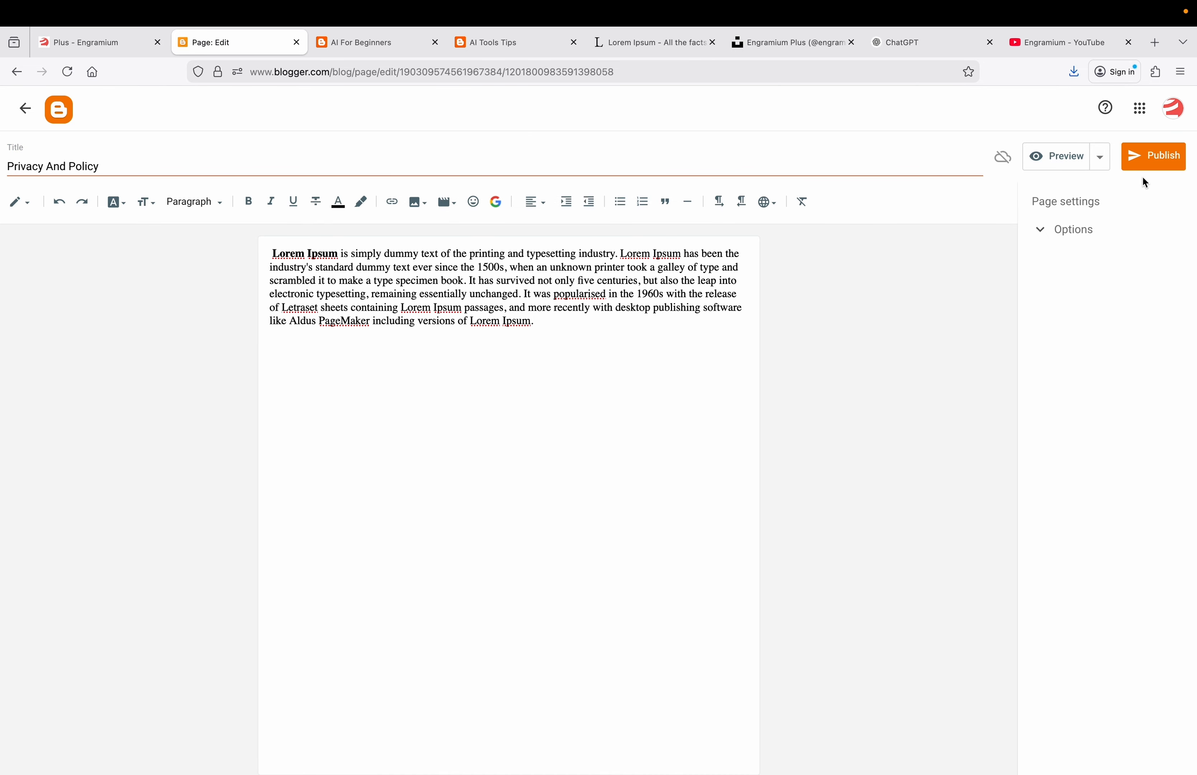
left_click(1153, 160)
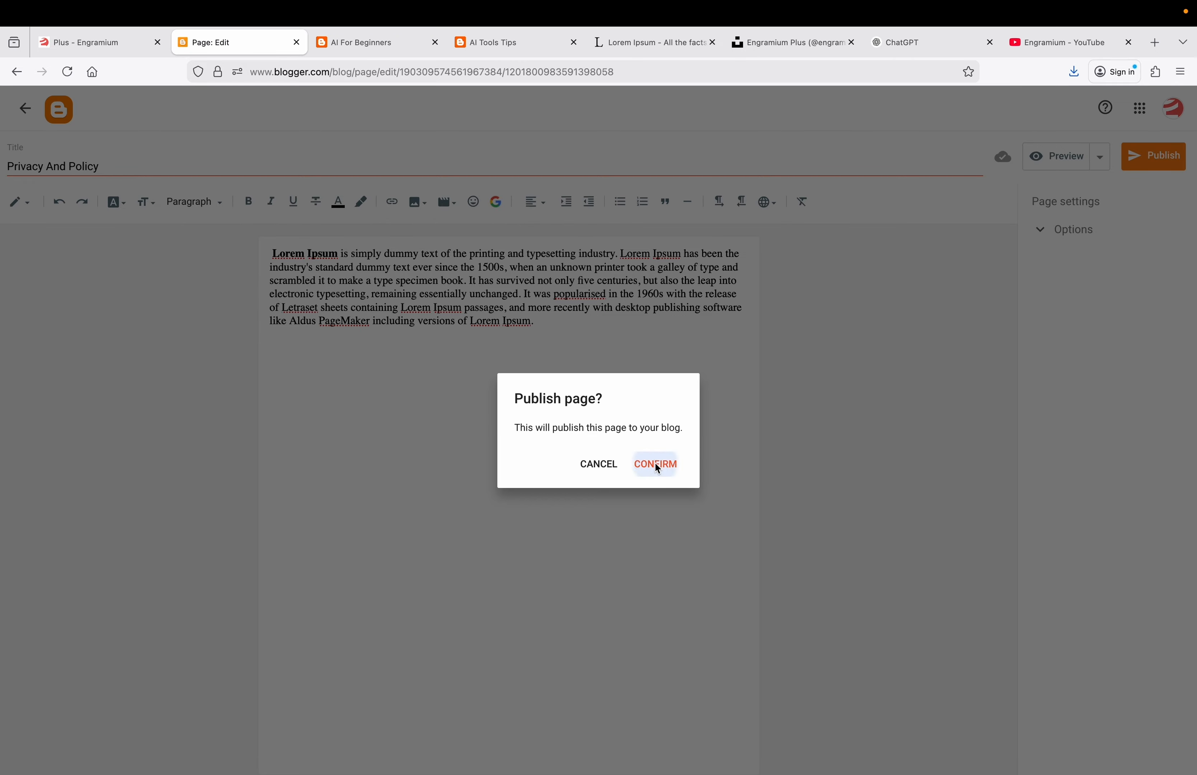
left_click(654, 463)
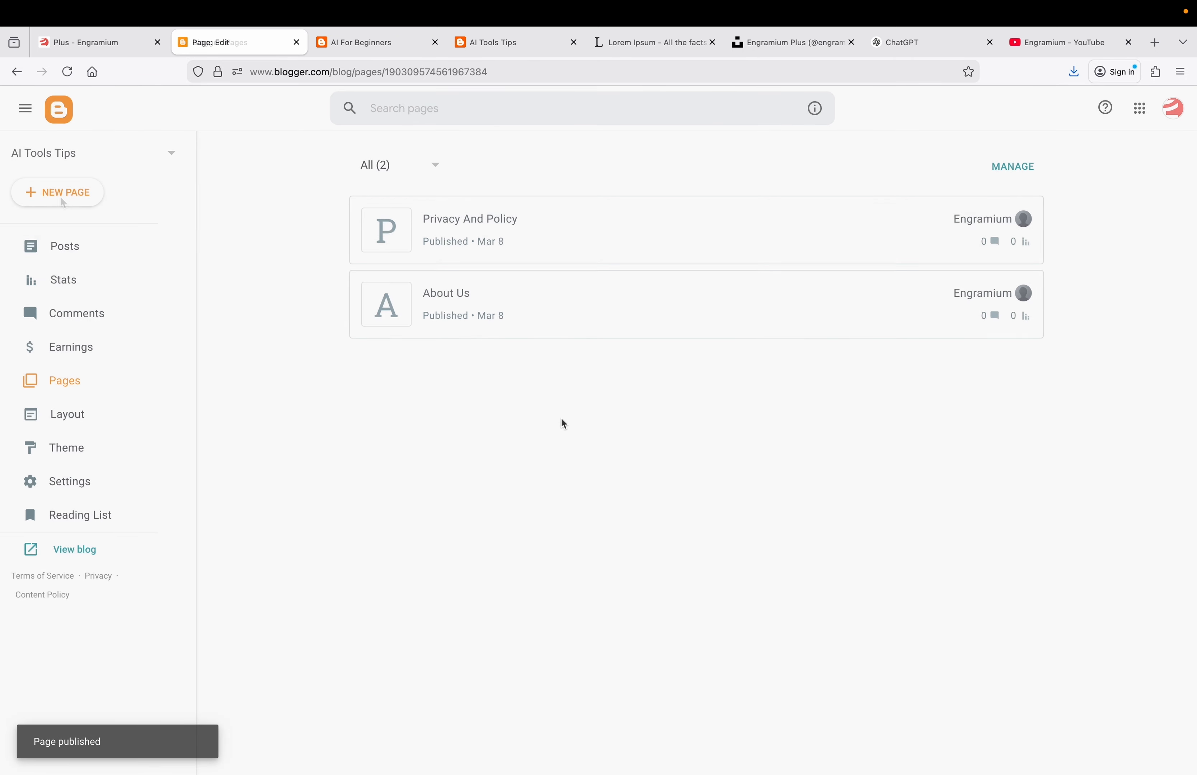
Step: Create a page titled "Terms" containing the copied Lorem Ipsum paragraph and publish it
left_click(62, 196)
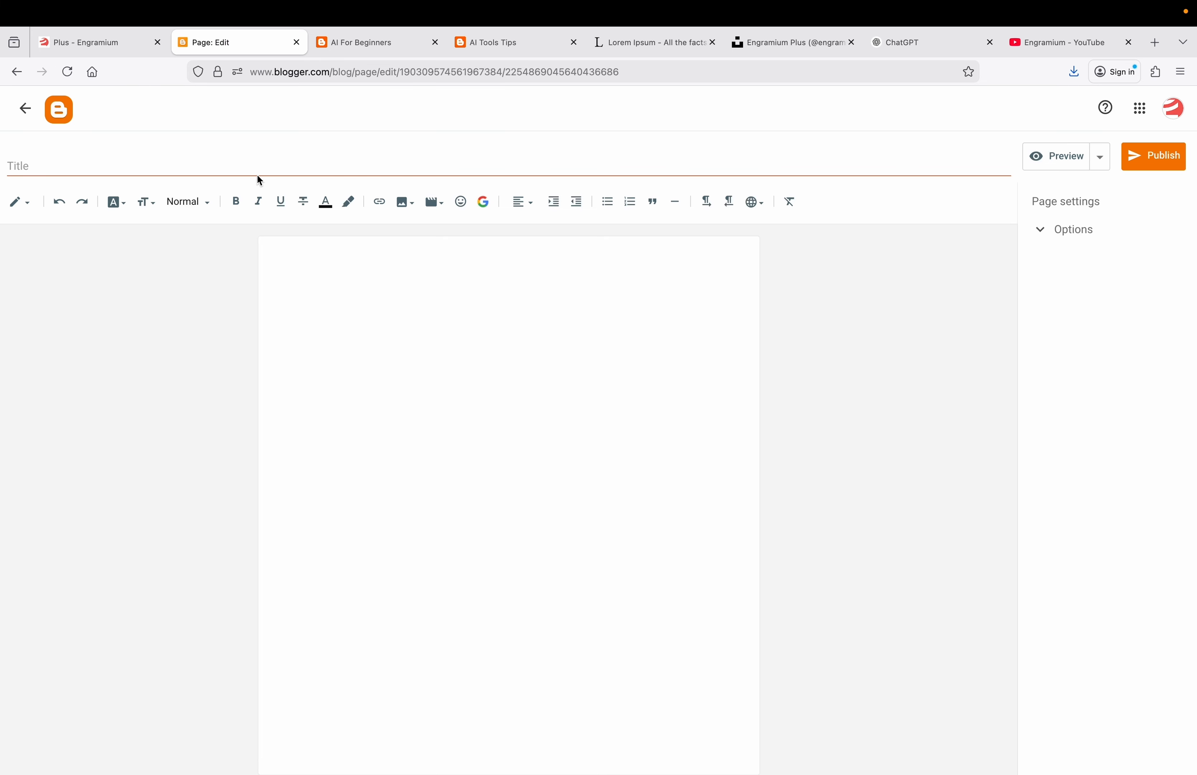
left_click(256, 169)
type("Terms")
left_click(470, 349)
key("ctrl+v")
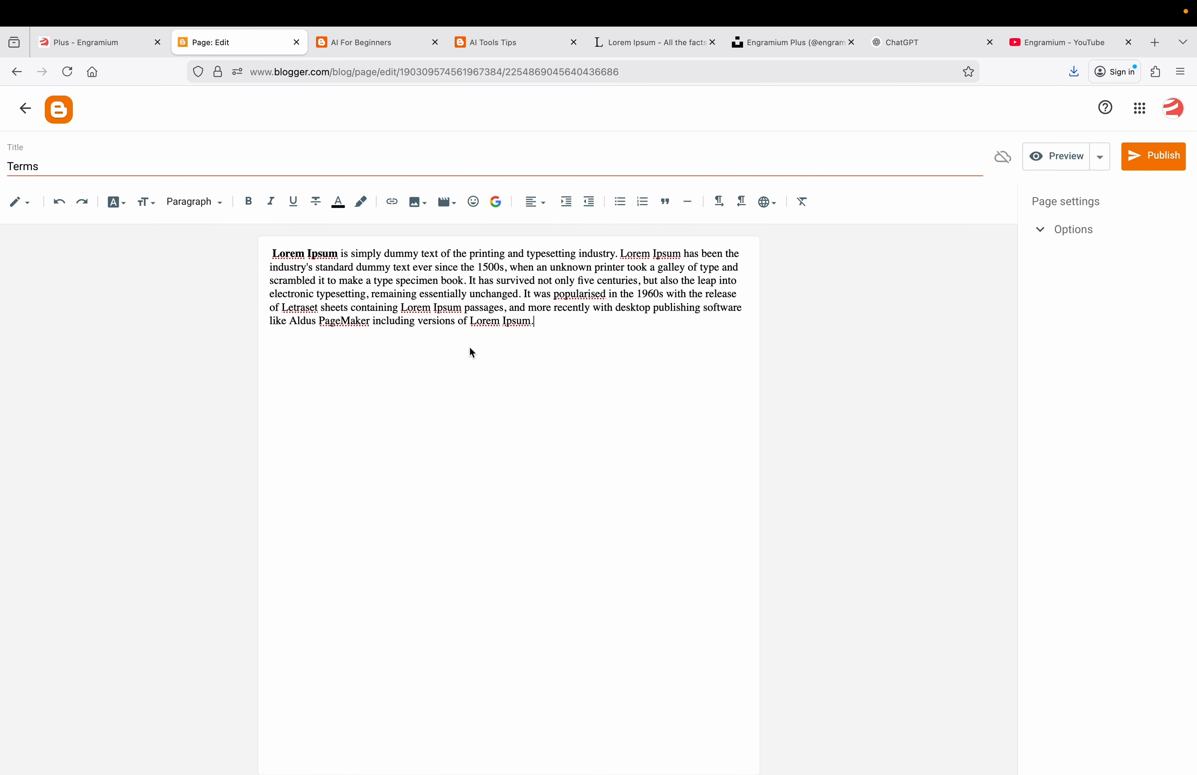
left_click(1165, 158)
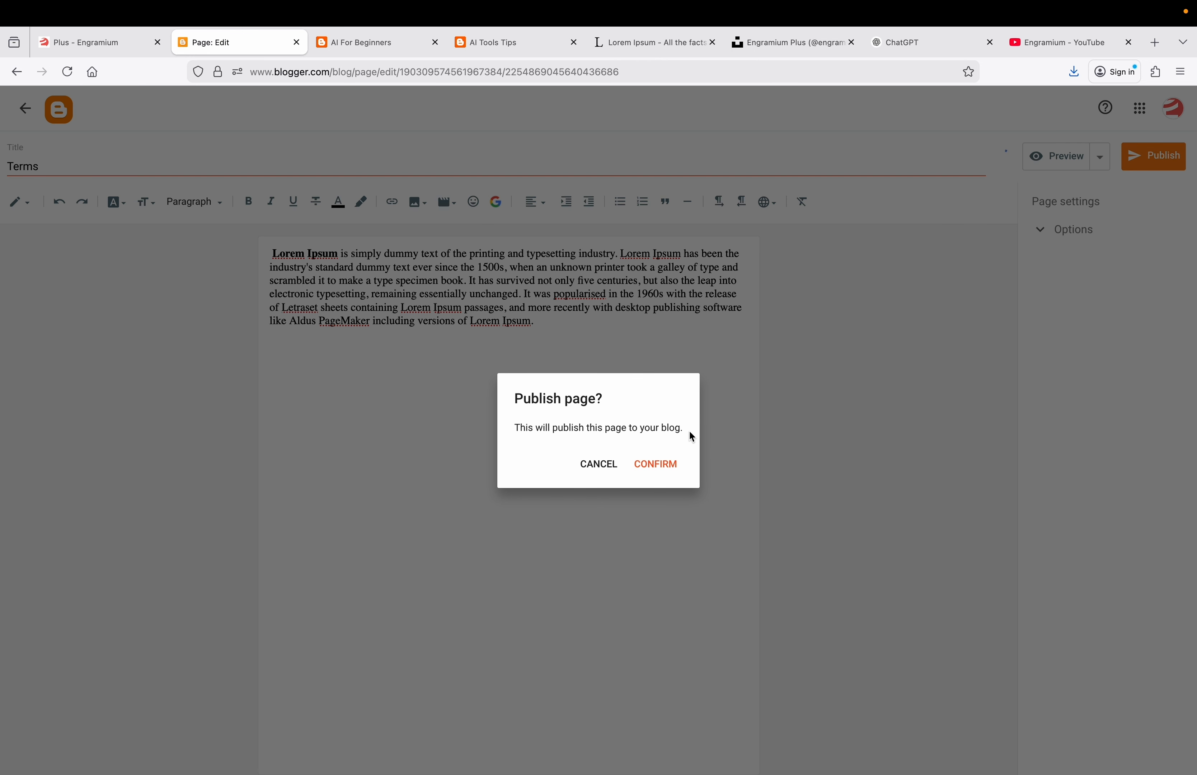
left_click(653, 466)
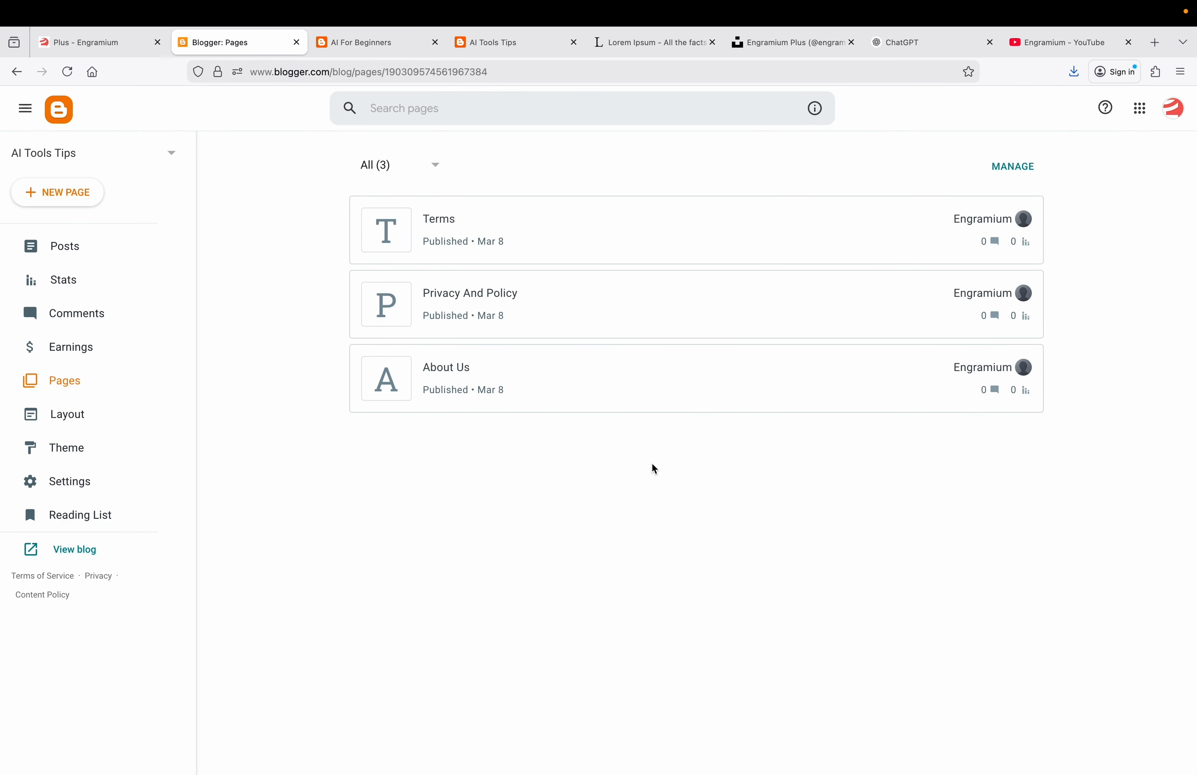
Step: Check the live blog, and in the layout make the Page List (Top) Pages gadget shown with the title "Main Header"
left_click(90, 551)
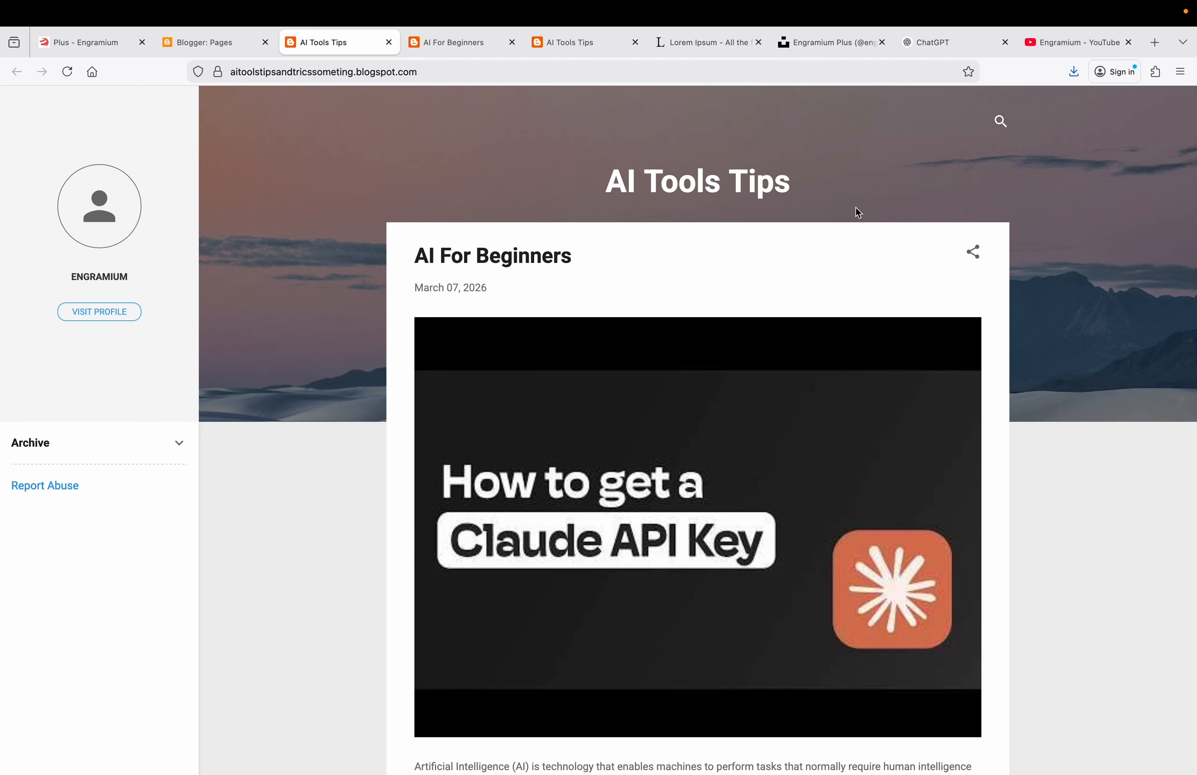
left_click(221, 45)
left_click(93, 419)
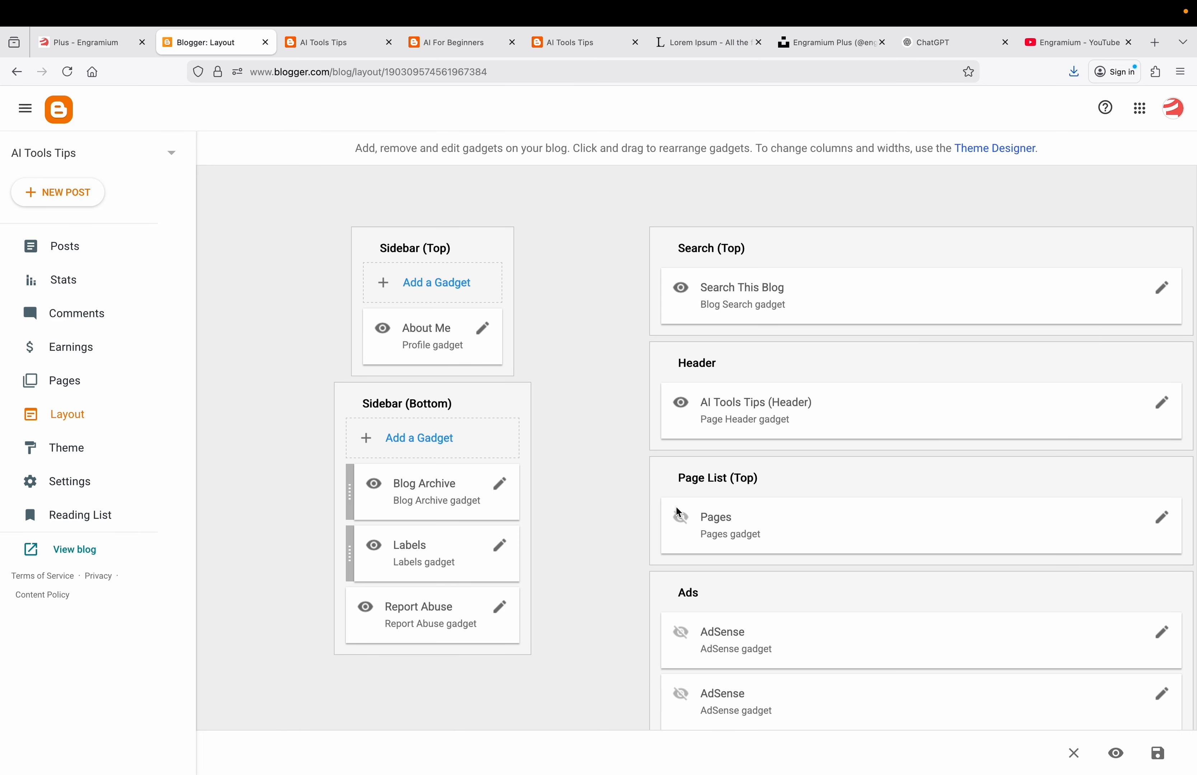
mouse_move(680, 523)
left_click(1162, 519)
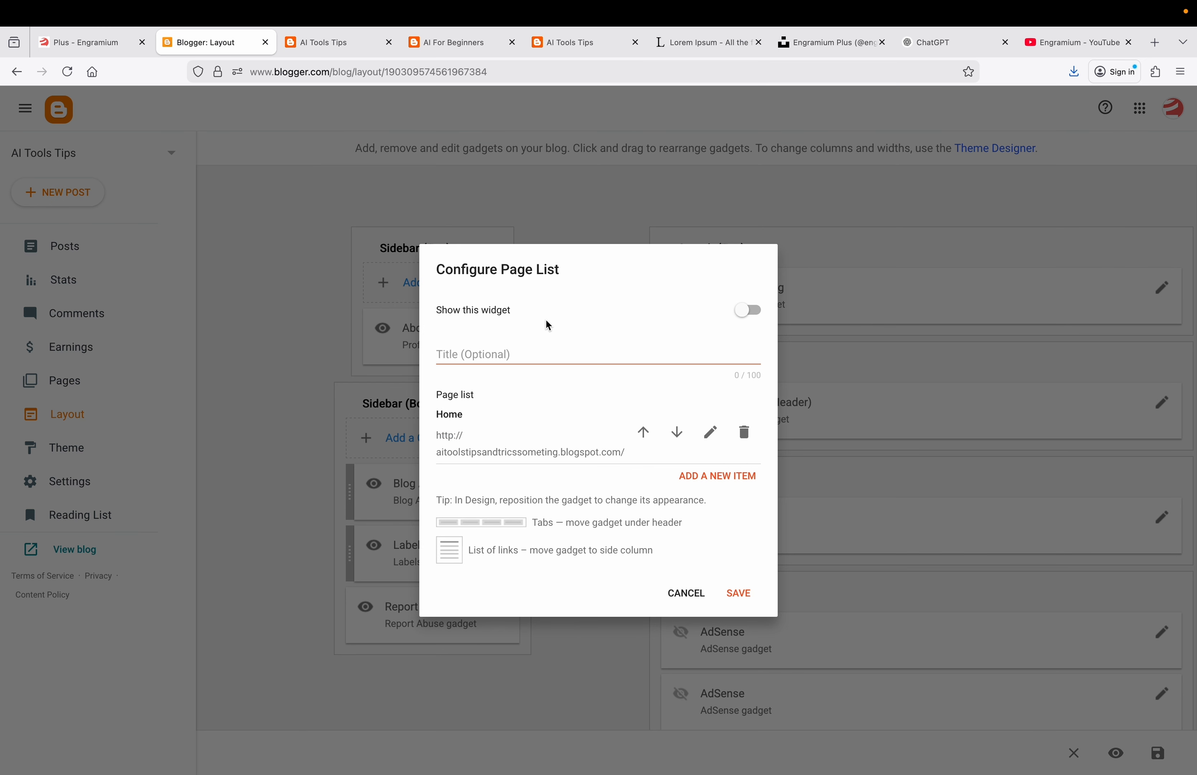
left_click(753, 311)
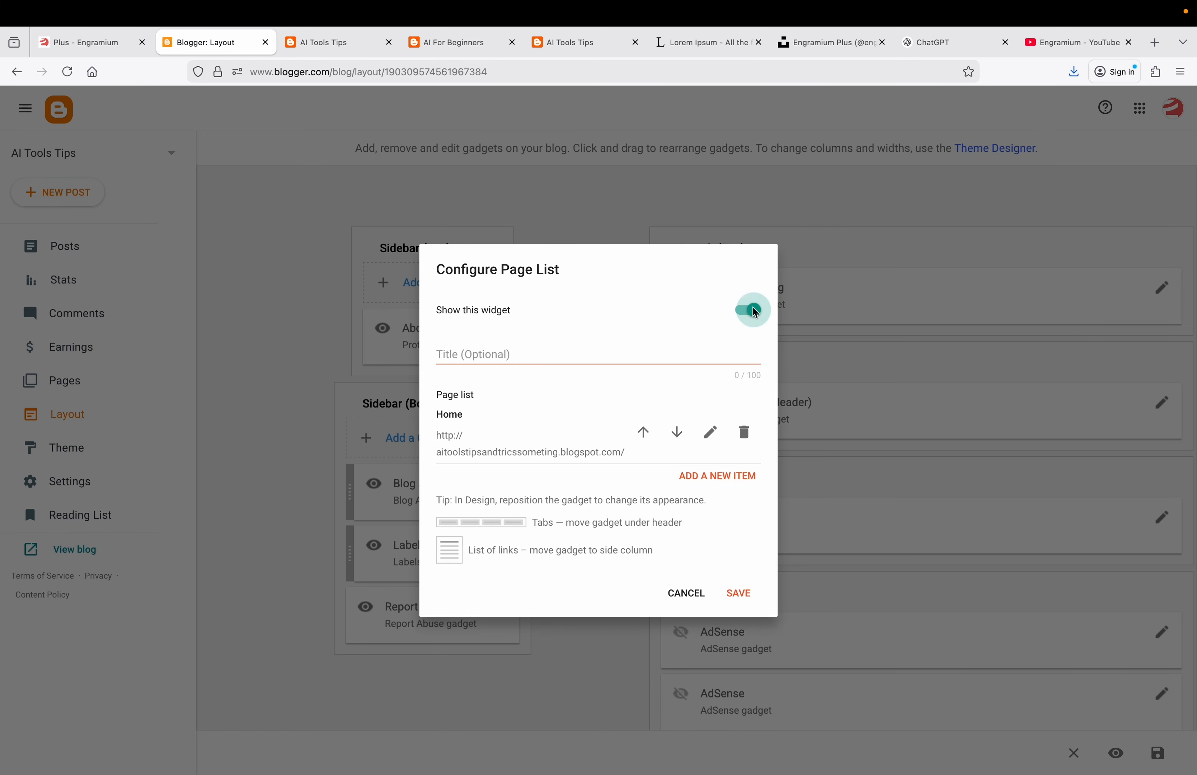
left_click(483, 359)
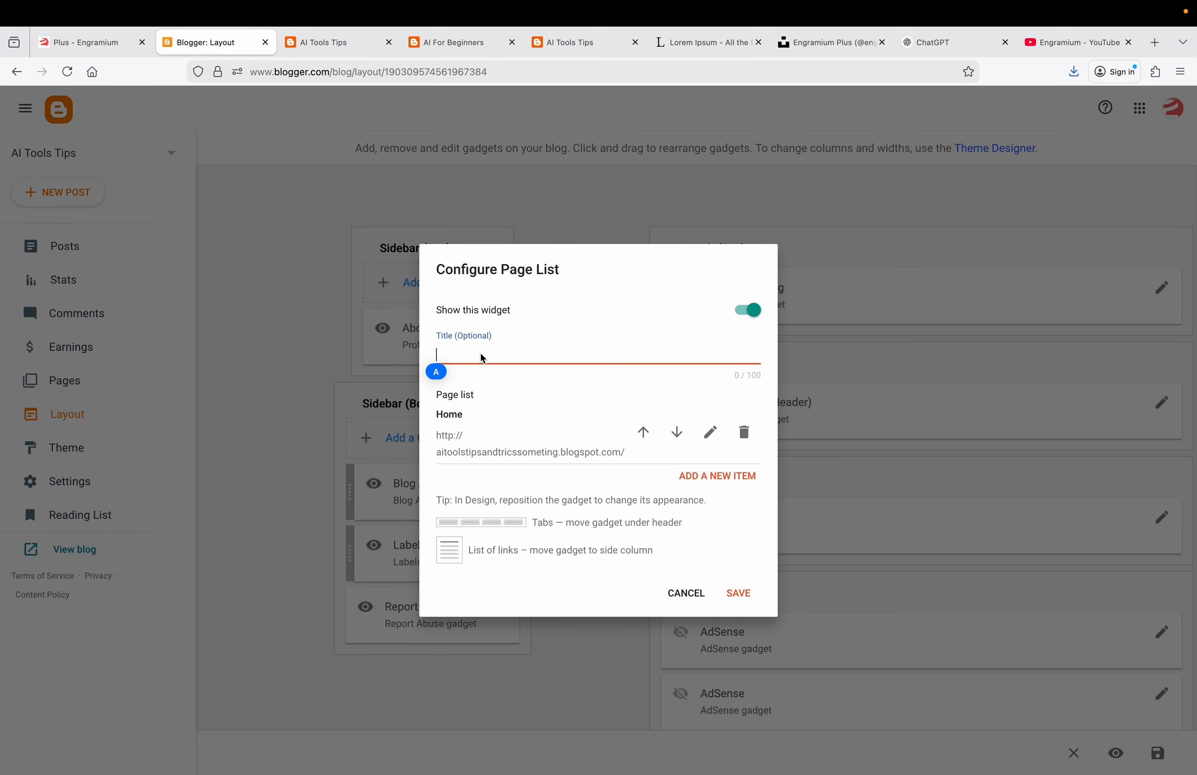
type("Main H")
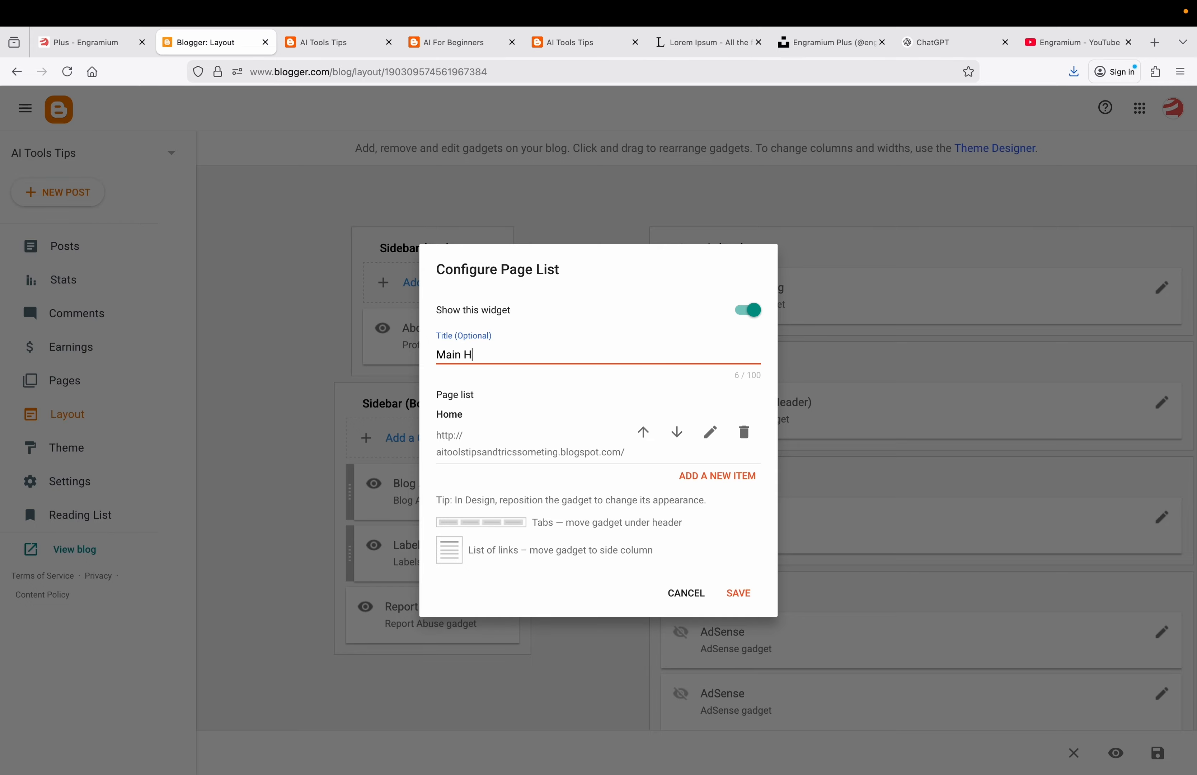
type("eader")
Step: Add the existing Terms page as a new item in the Main Header page list
left_click(714, 483)
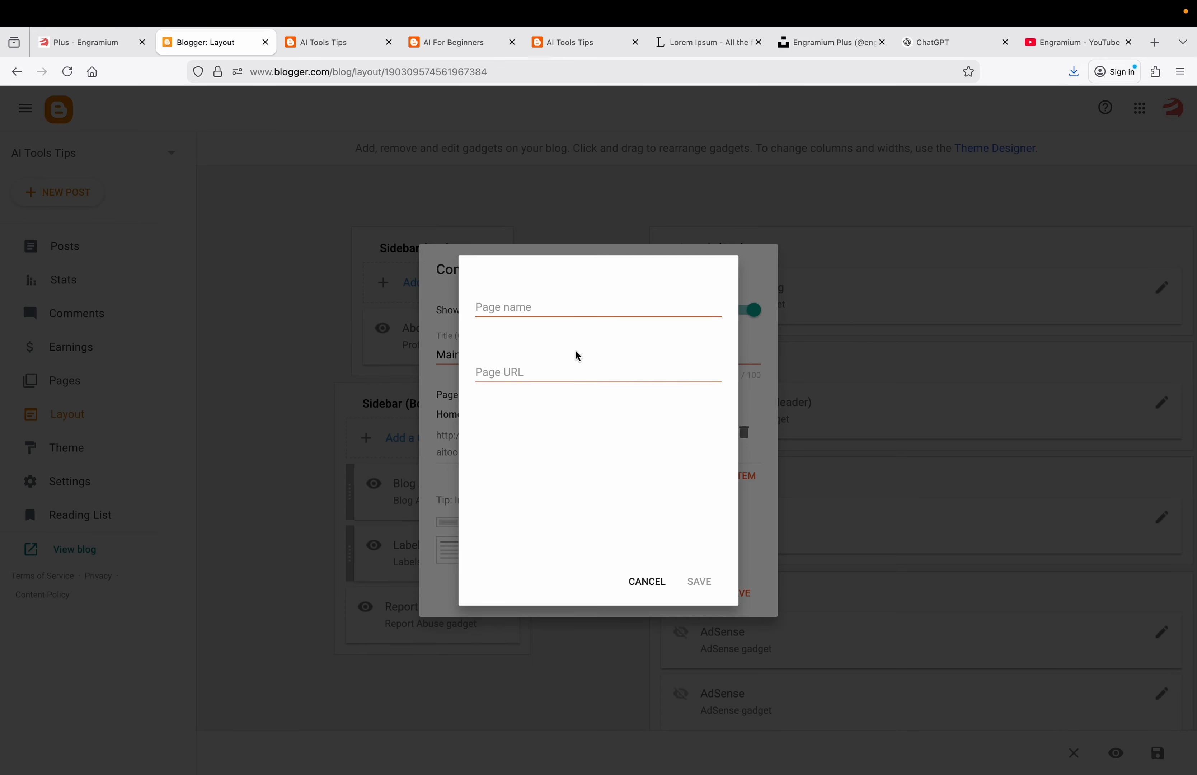
left_click(525, 311)
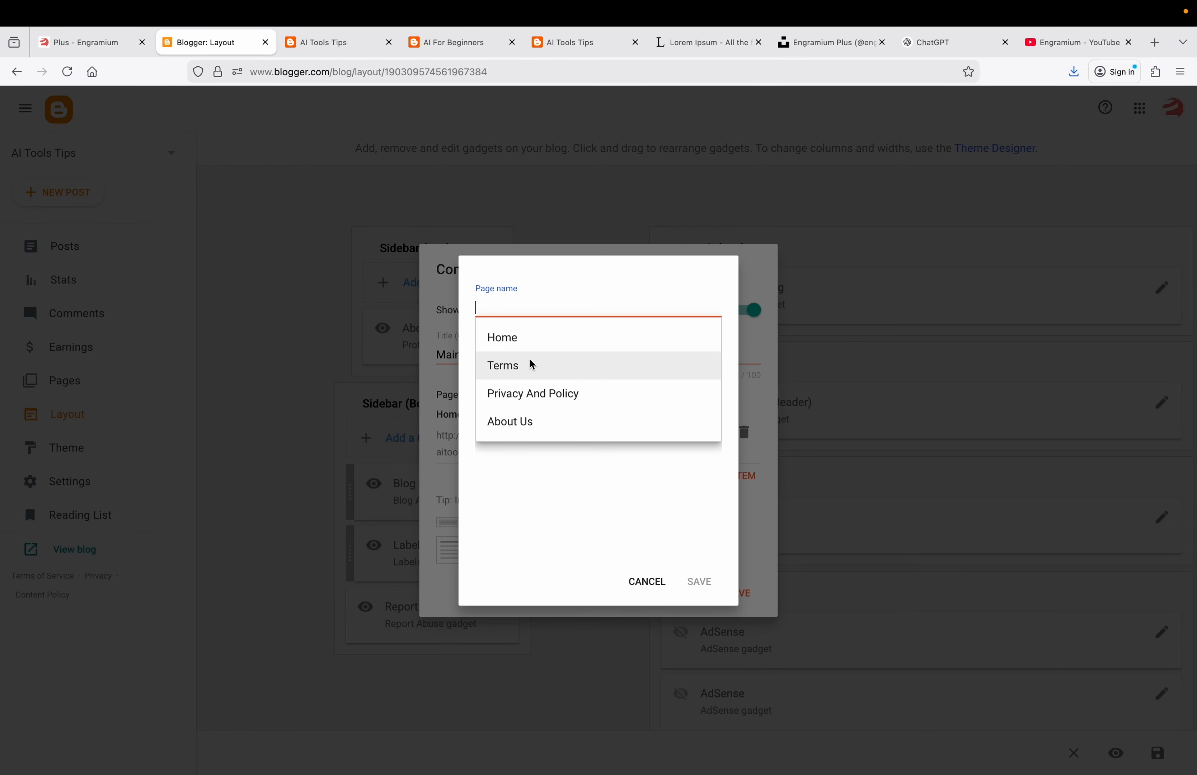
left_click(532, 373)
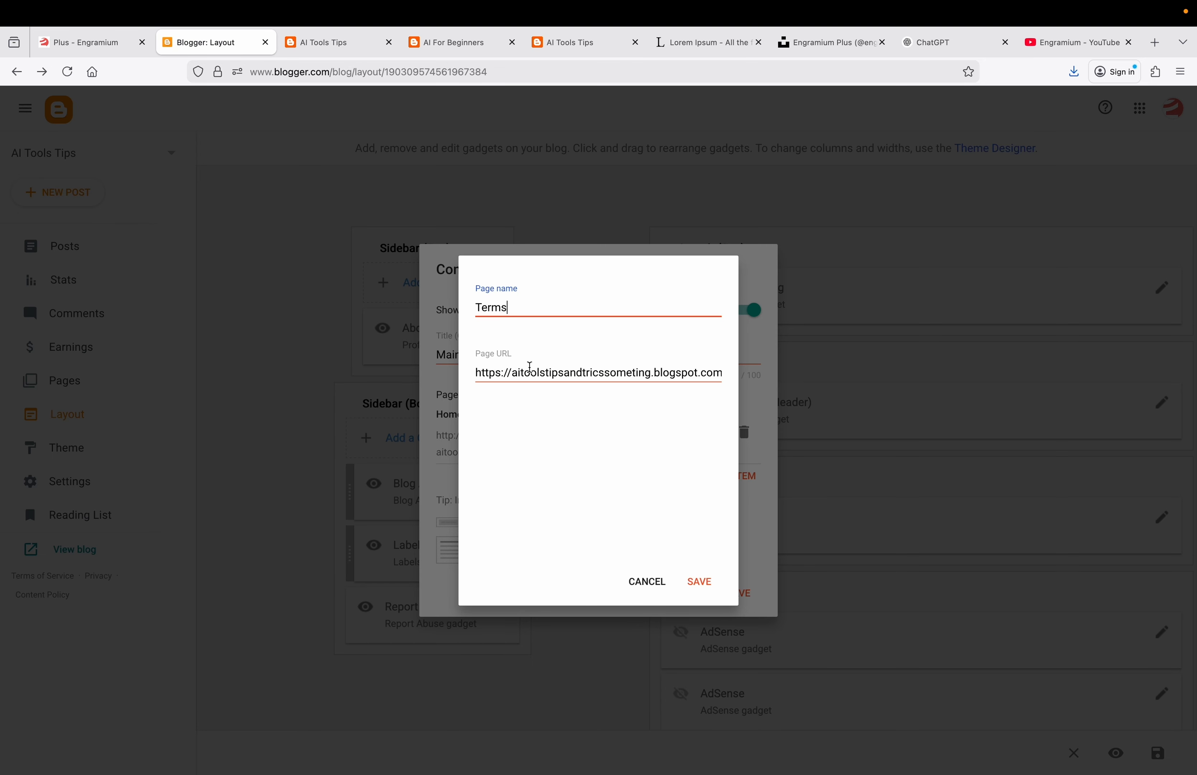
left_click(701, 583)
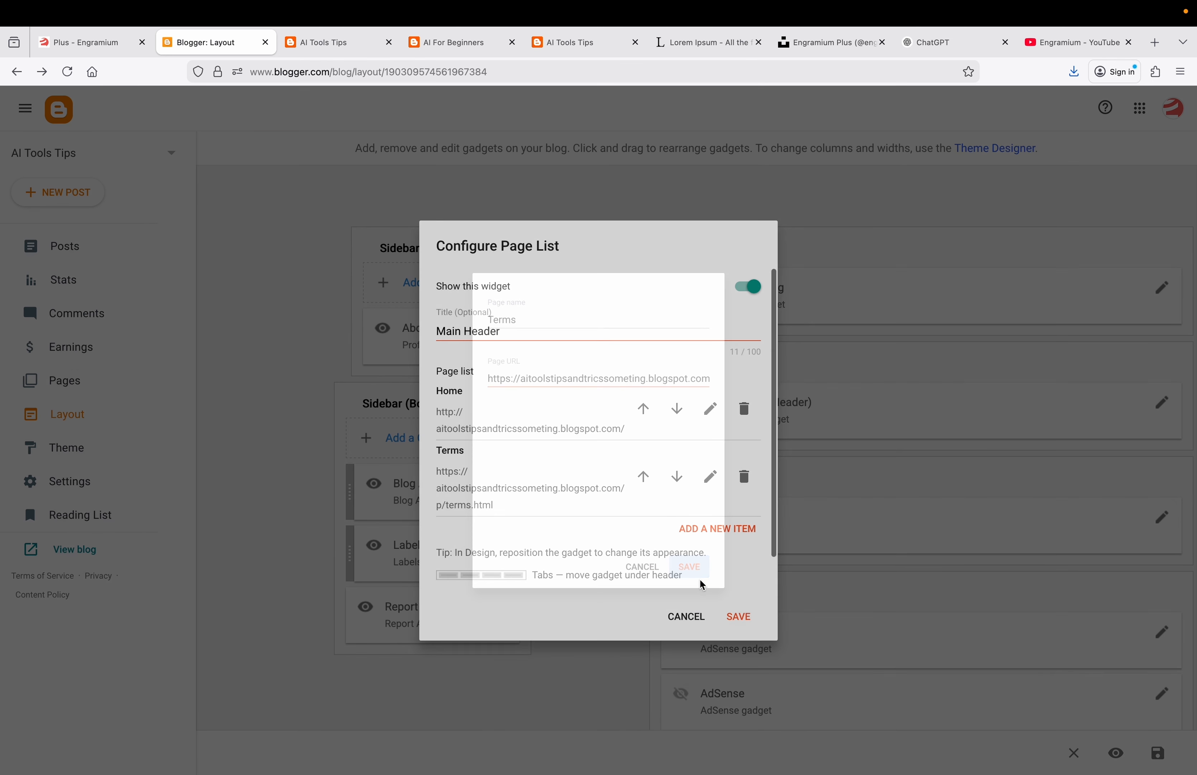
Step: Add the existing About Us page to the Main Header page list and save the gadget
left_click(718, 529)
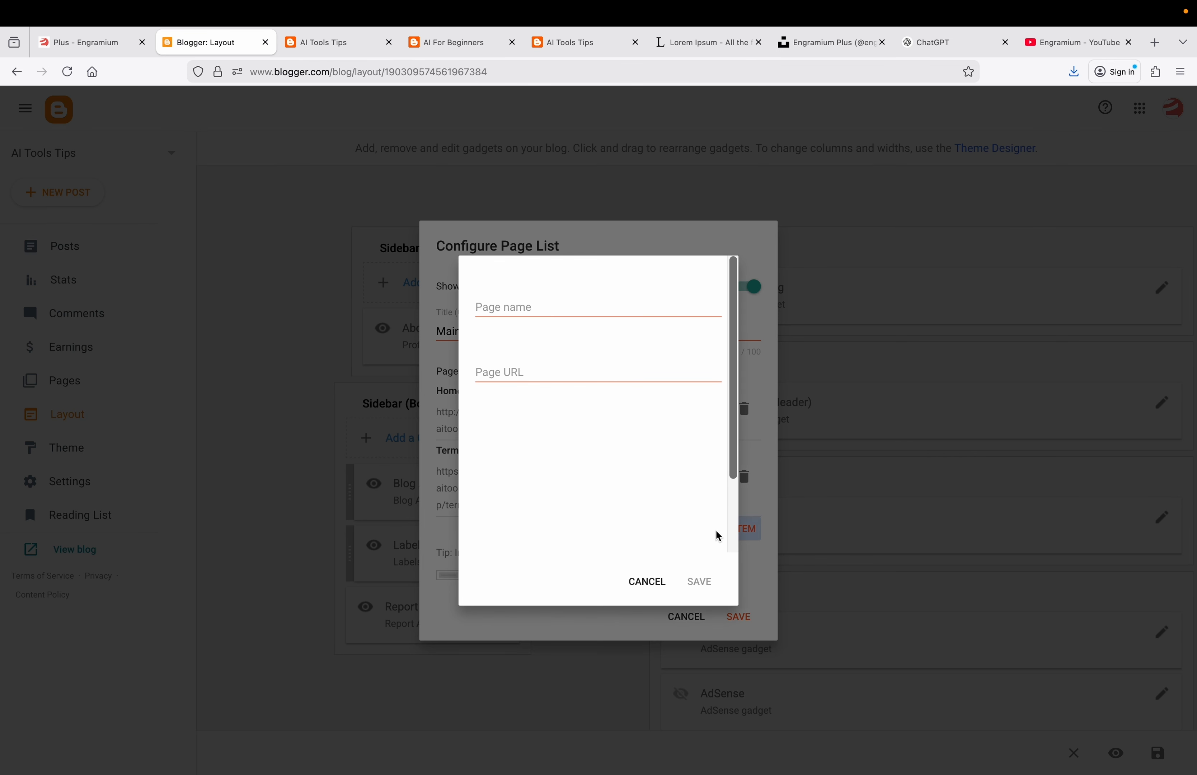
left_click(559, 320)
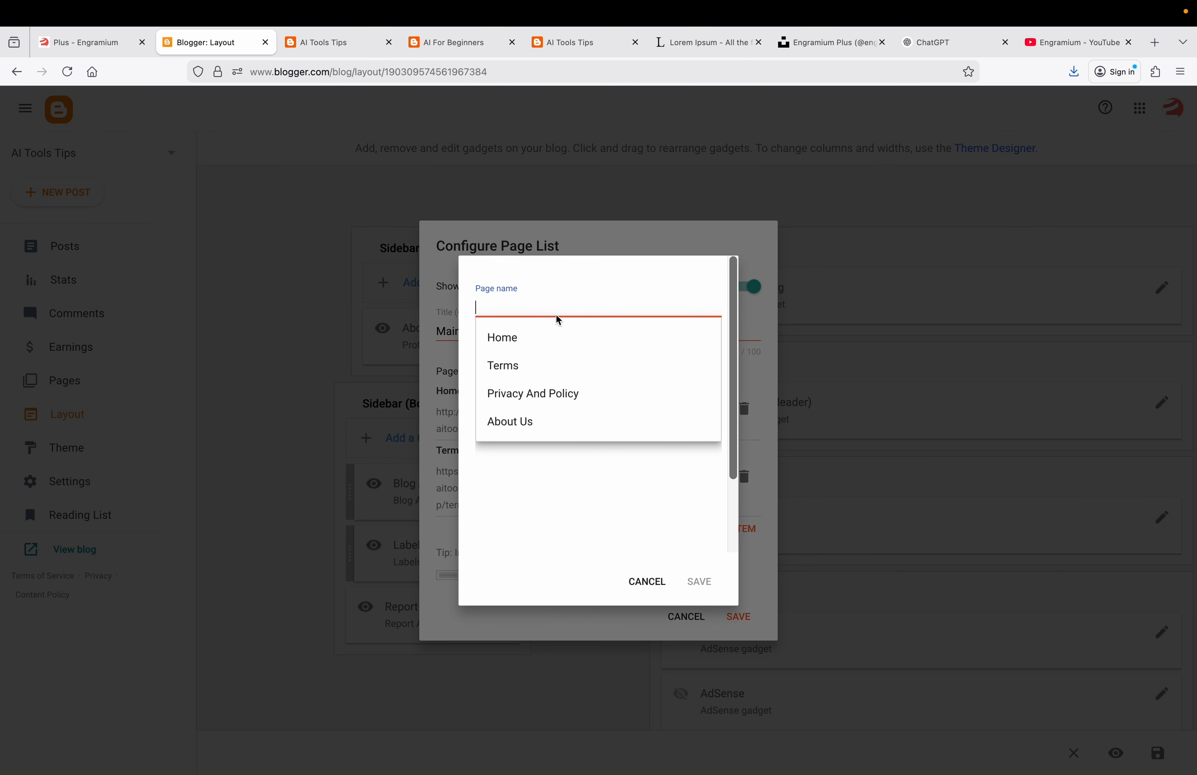
left_click(541, 420)
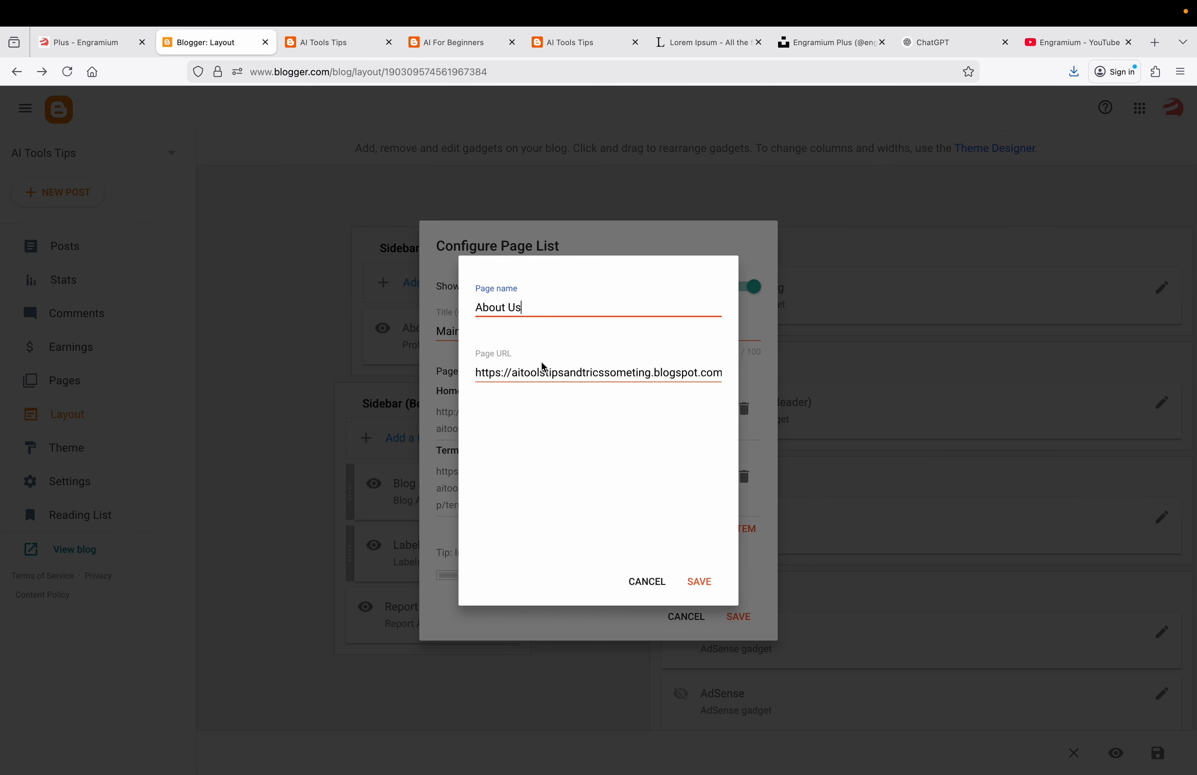
left_click(701, 582)
scroll(635, 518, "down", 2)
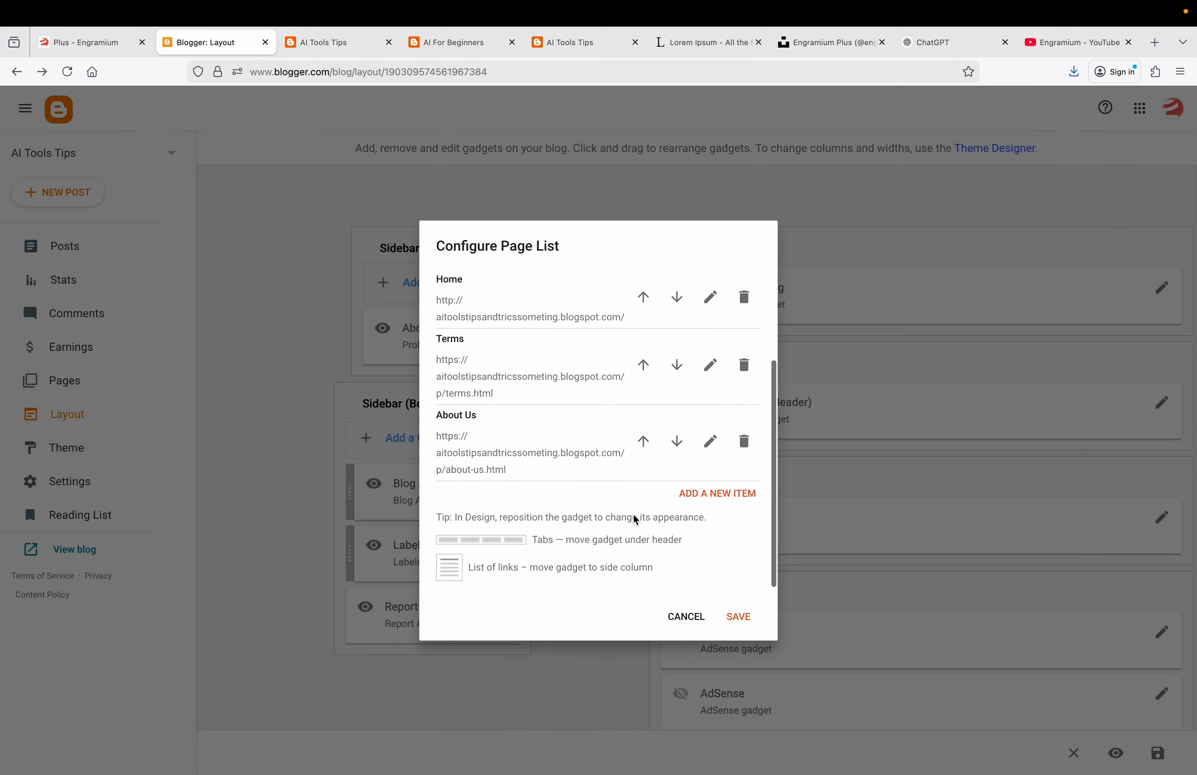
left_click(738, 617)
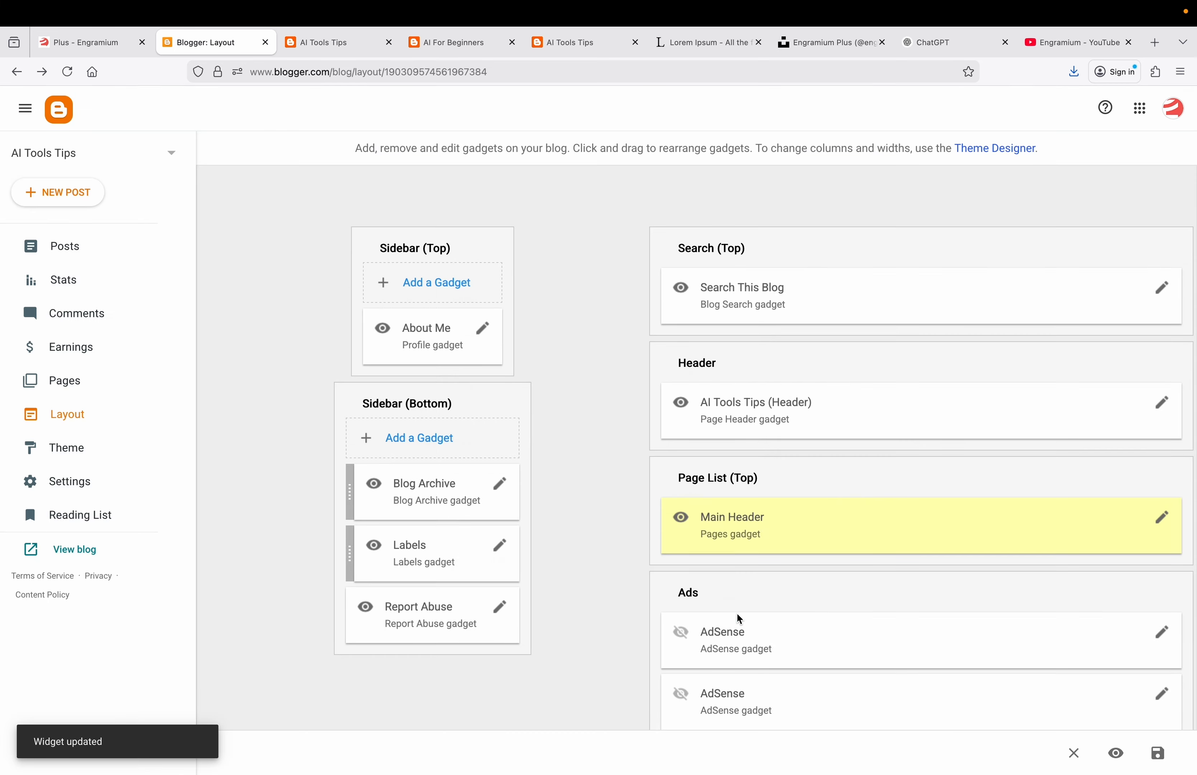
Step: Check the page menu on the live blog and look through the author profile's editing options
left_click(86, 549)
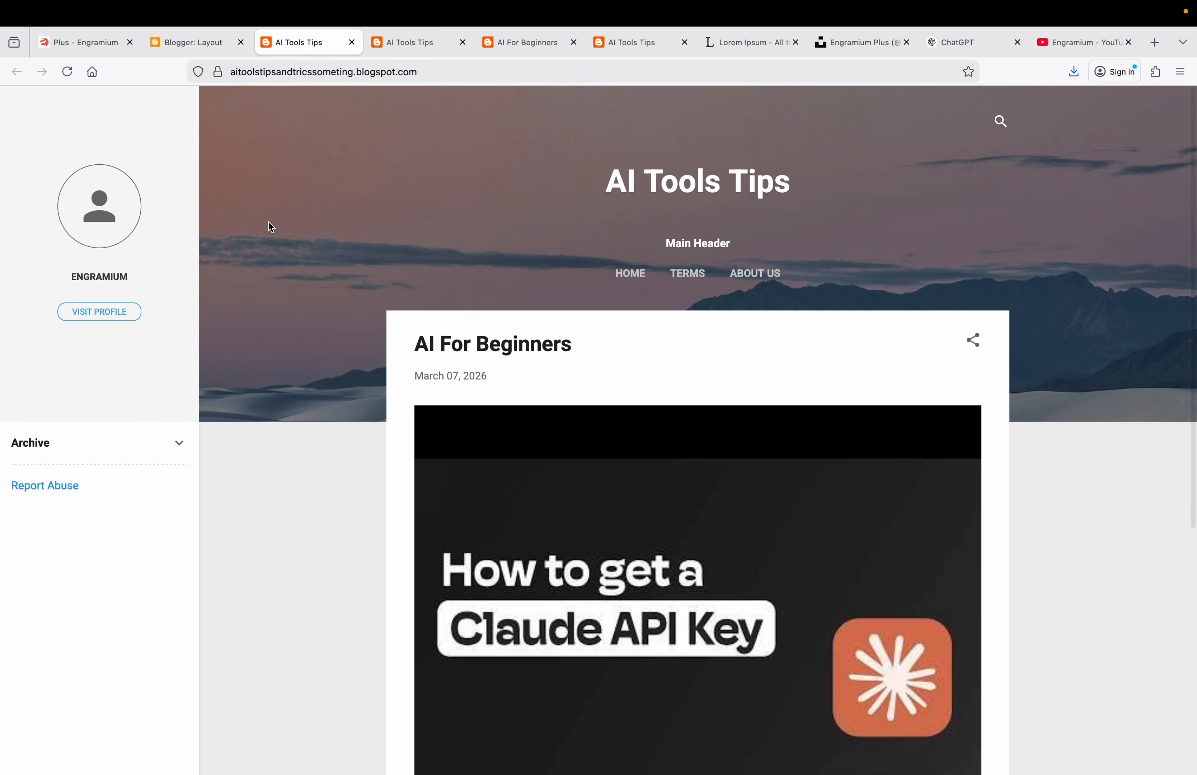
left_click(219, 51)
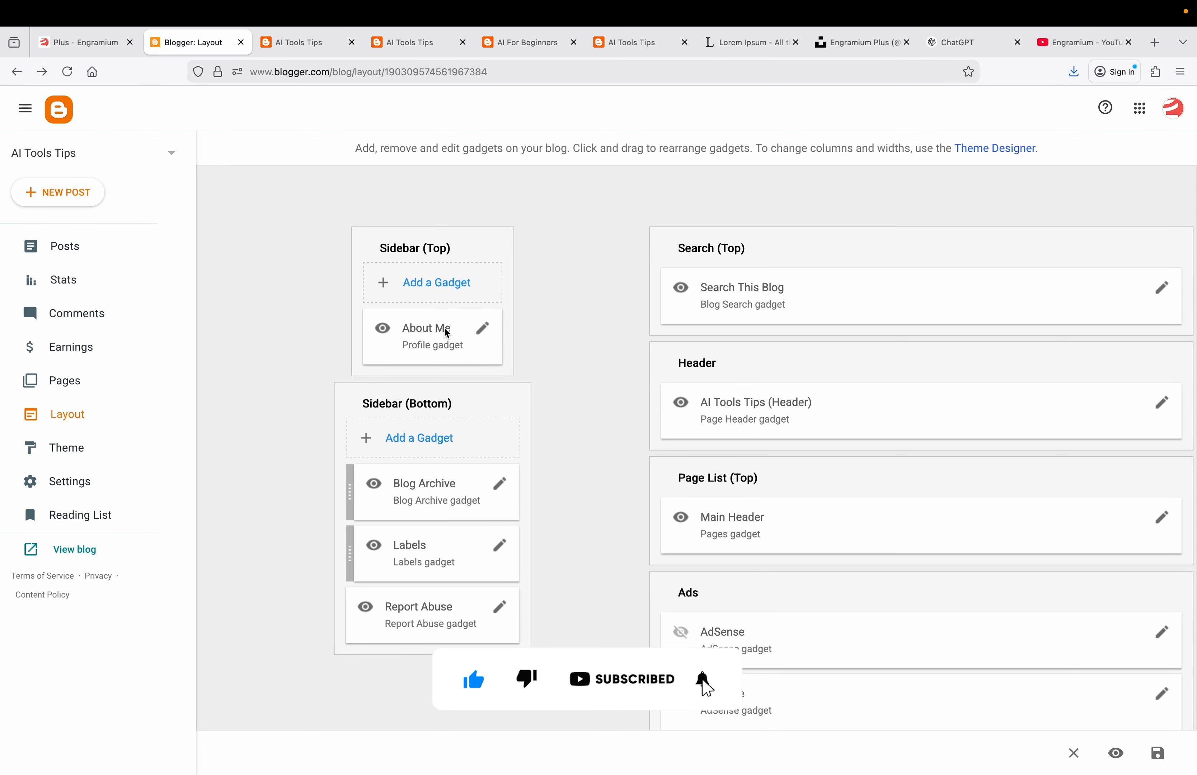
left_click(294, 44)
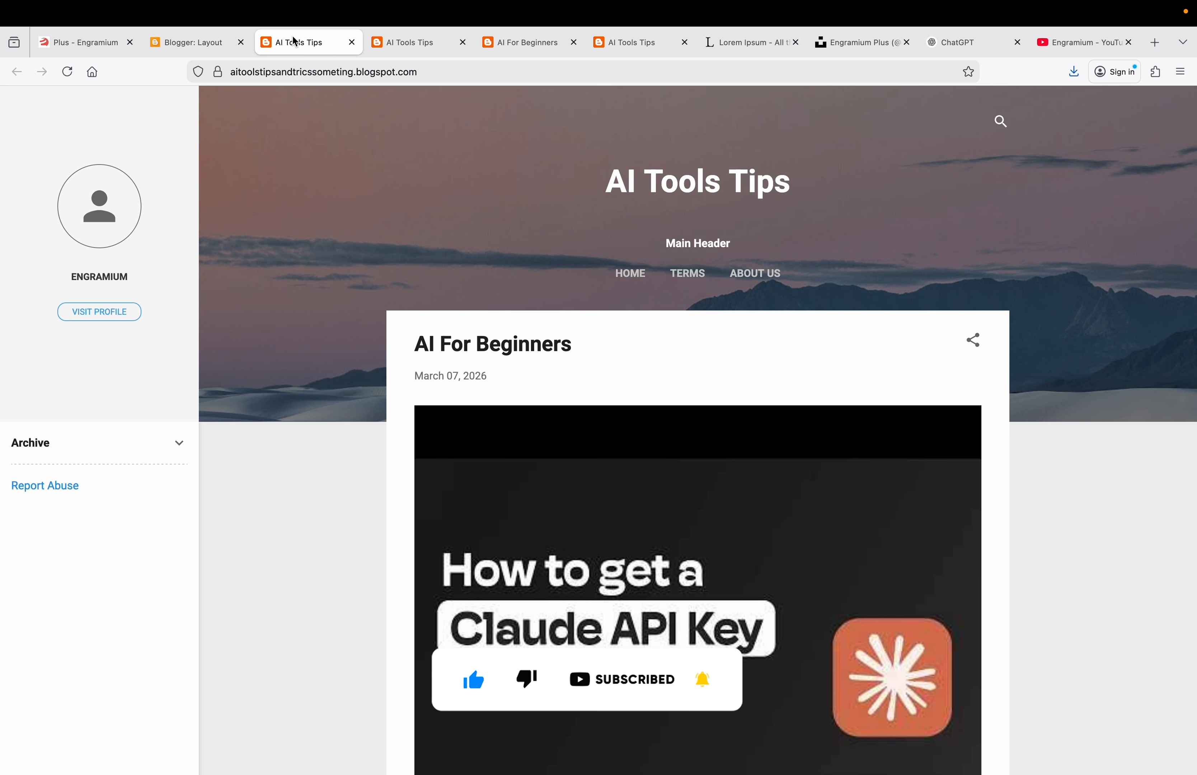
left_click(101, 312)
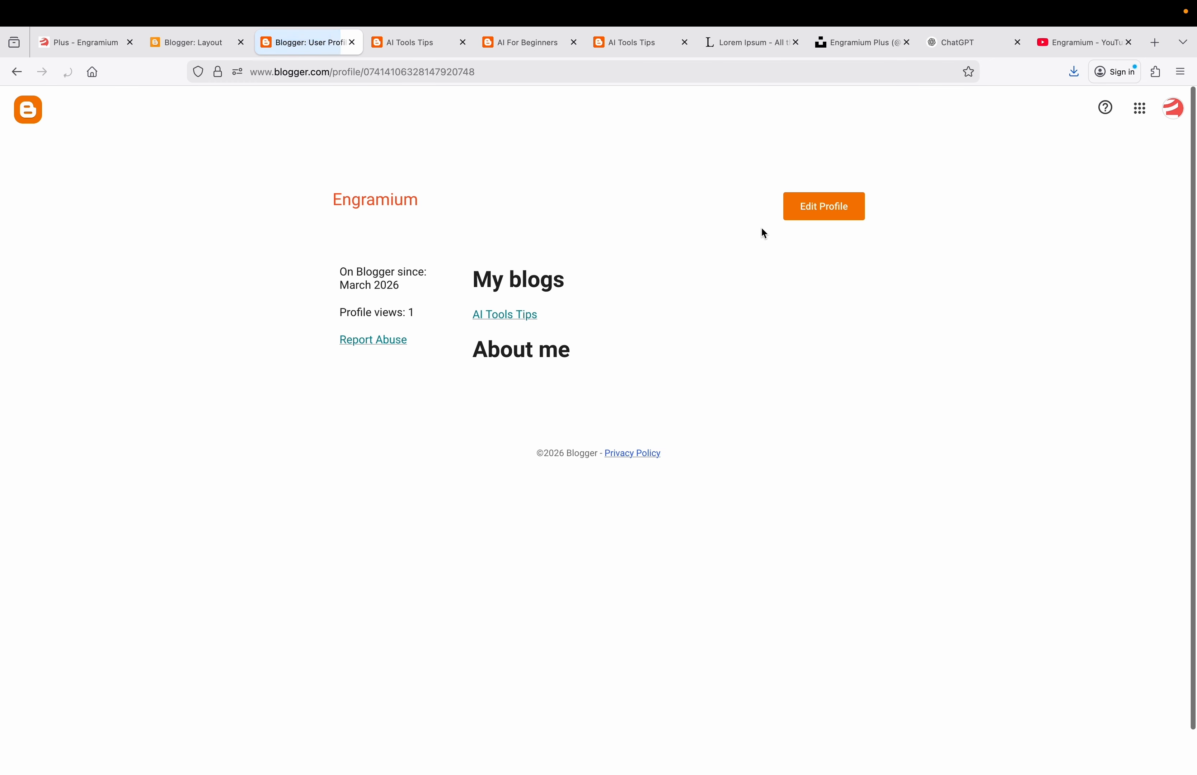
left_click(833, 201)
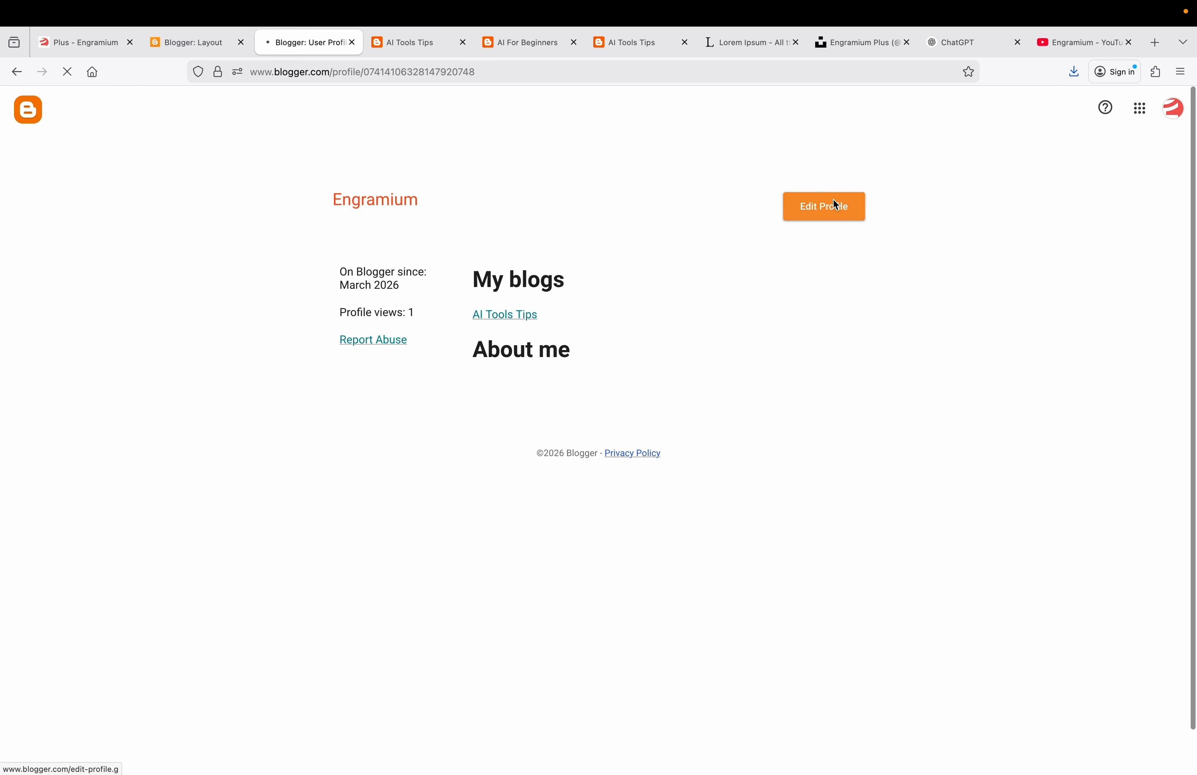
scroll(614, 327, "down", 3)
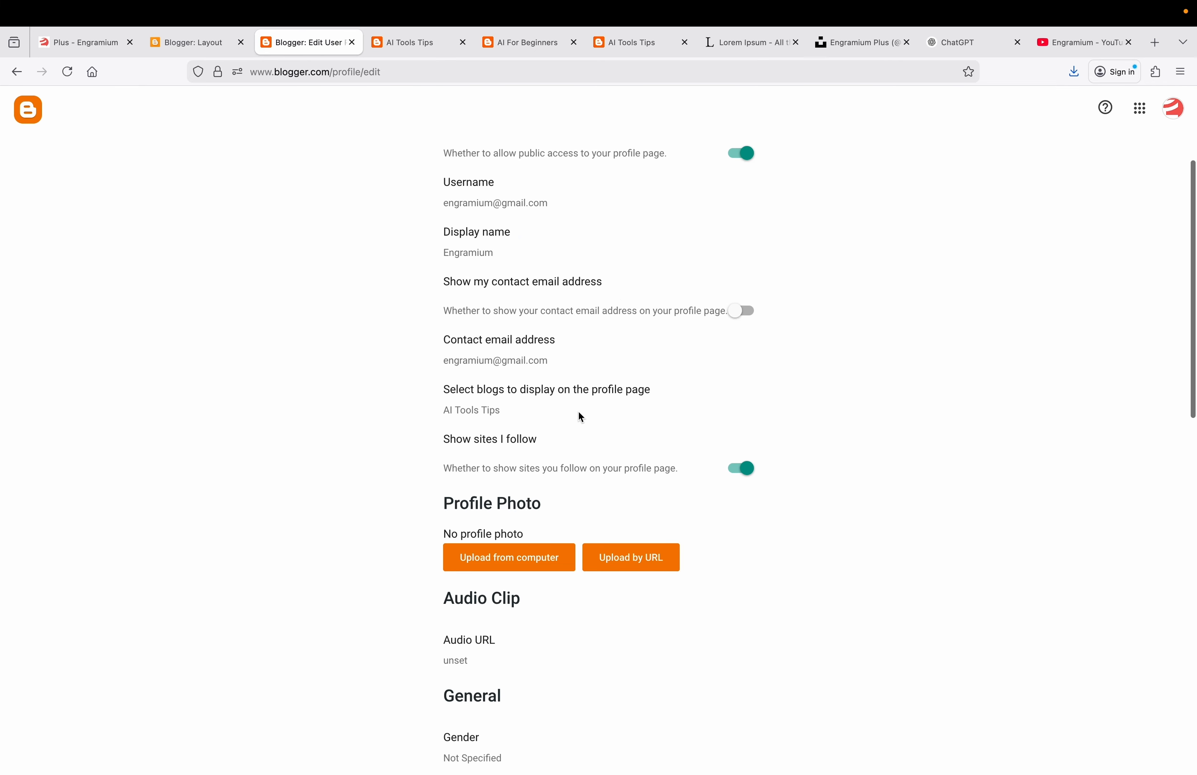
scroll(540, 553, "down", 10)
scroll(539, 555, "up", 15)
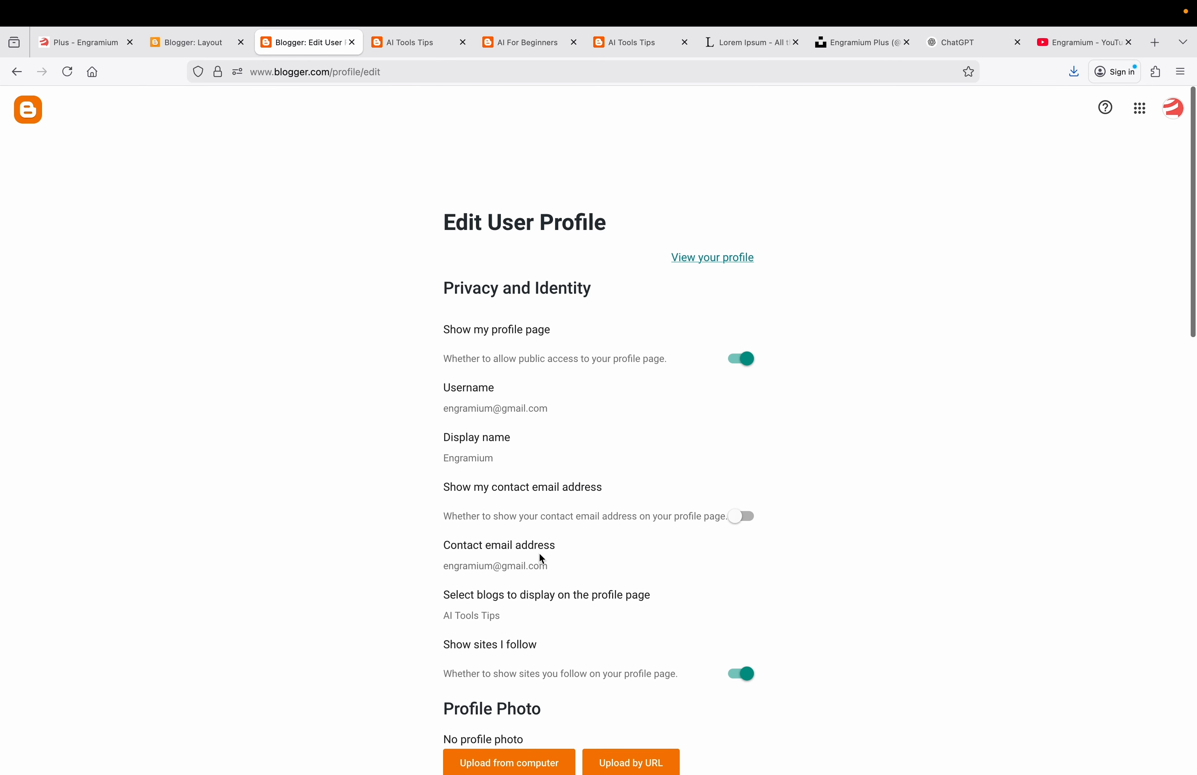
Step: Compare the layout's sidebar and search gadgets with the live blog, opening the blog's search field there
left_click(192, 44)
scroll(349, 371, "down", 1)
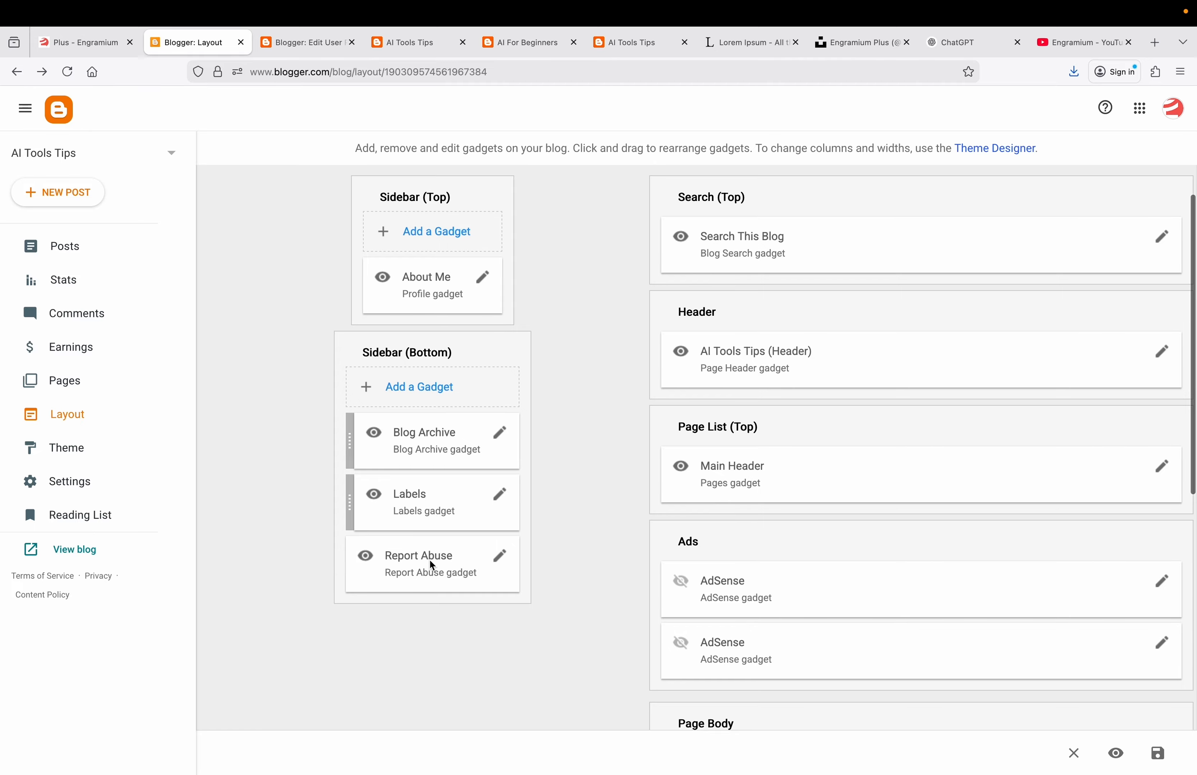
scroll(584, 499, "up", 1)
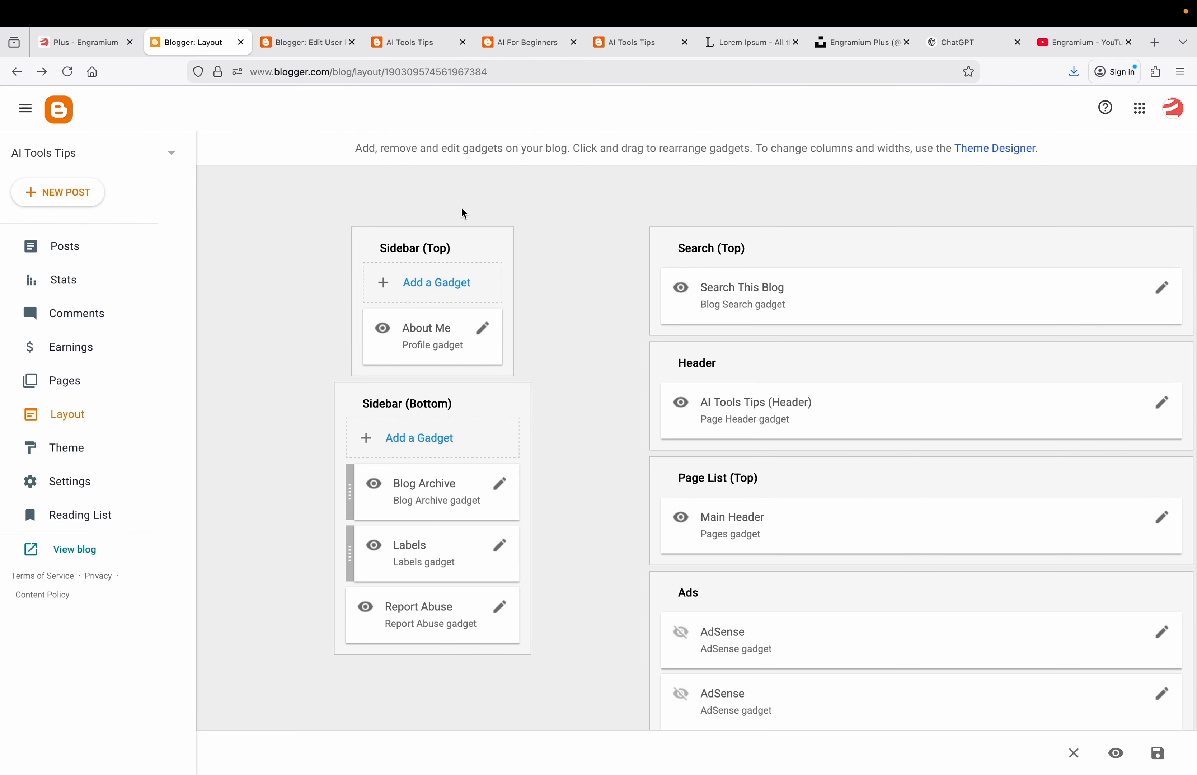
left_click(324, 50)
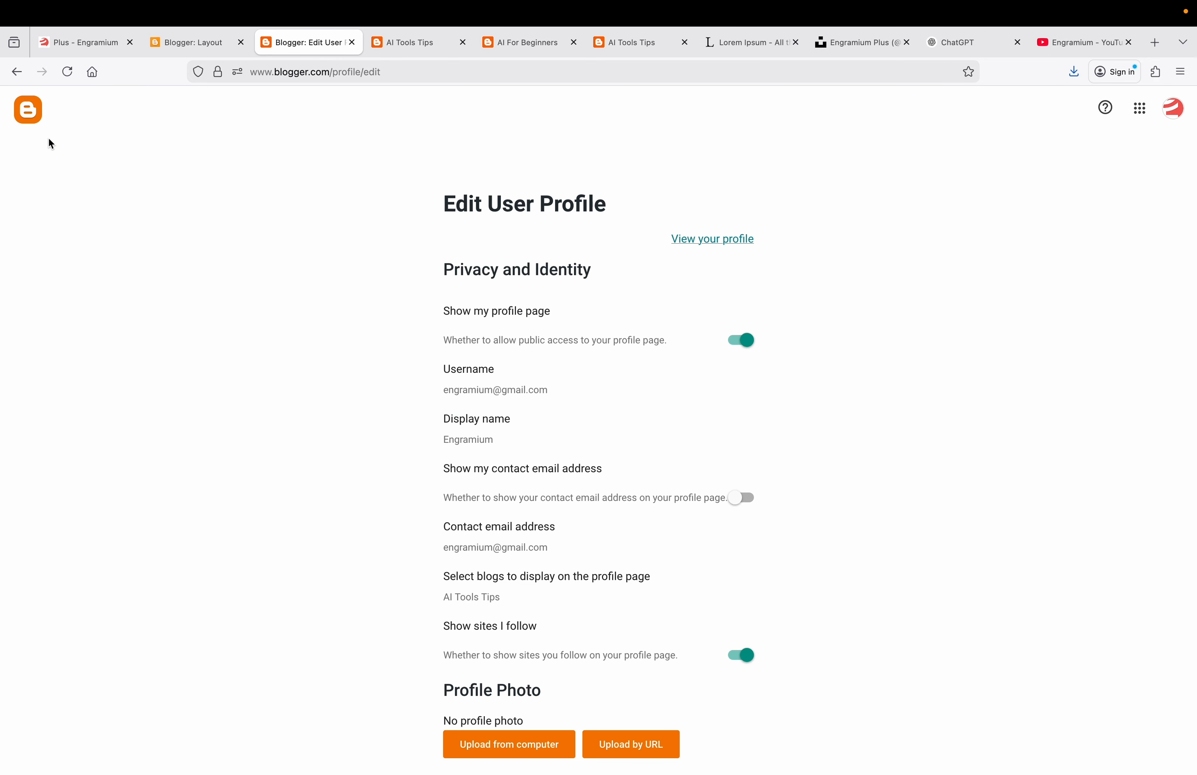
left_click(16, 71)
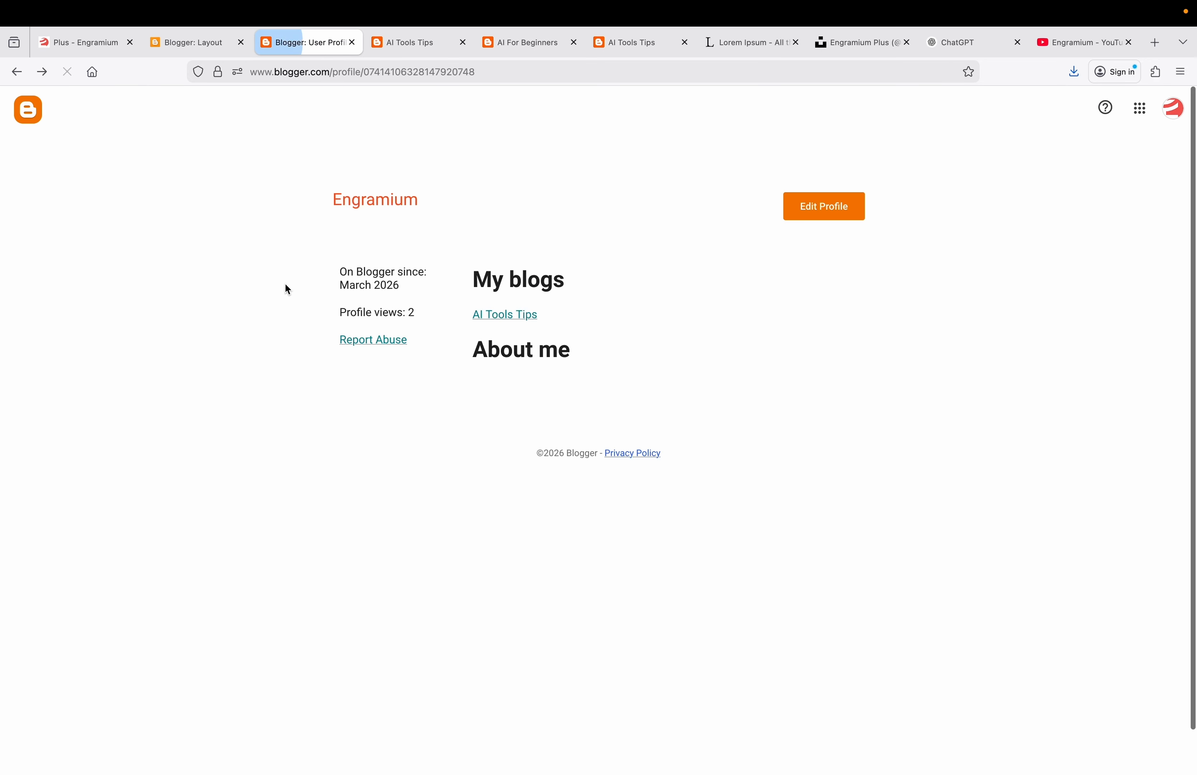
left_click(18, 79)
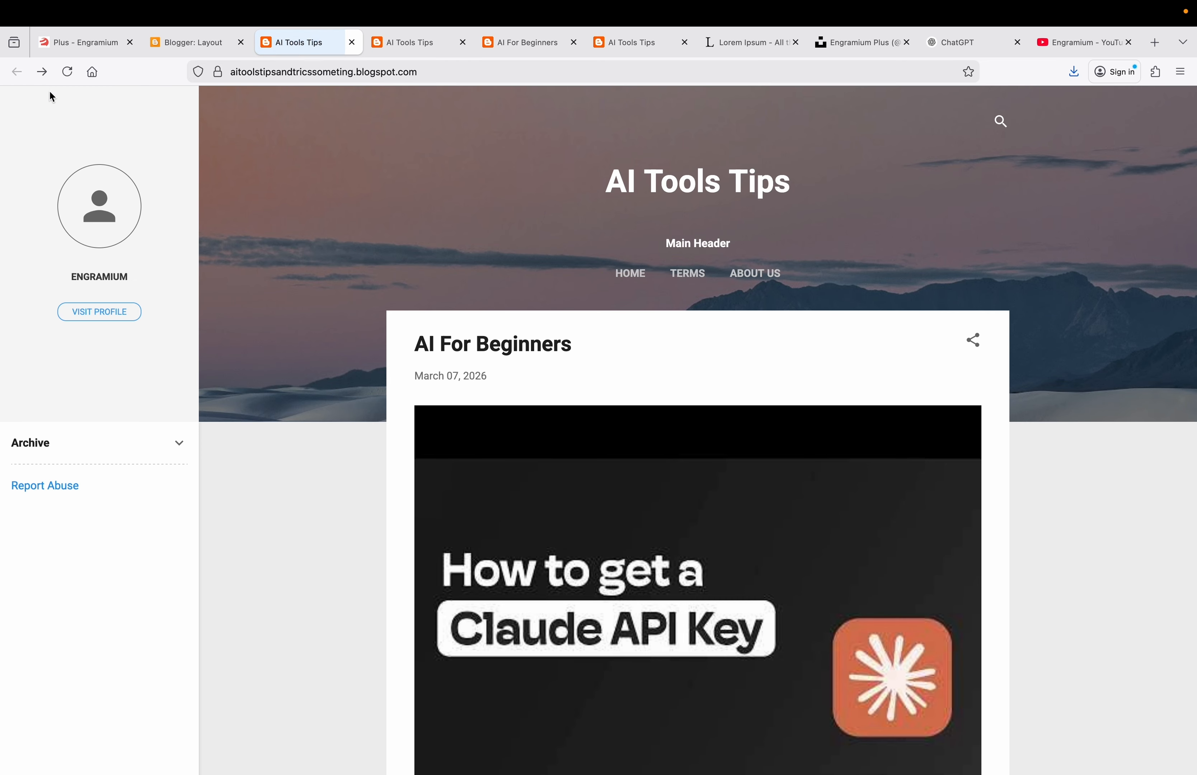
left_click(1001, 123)
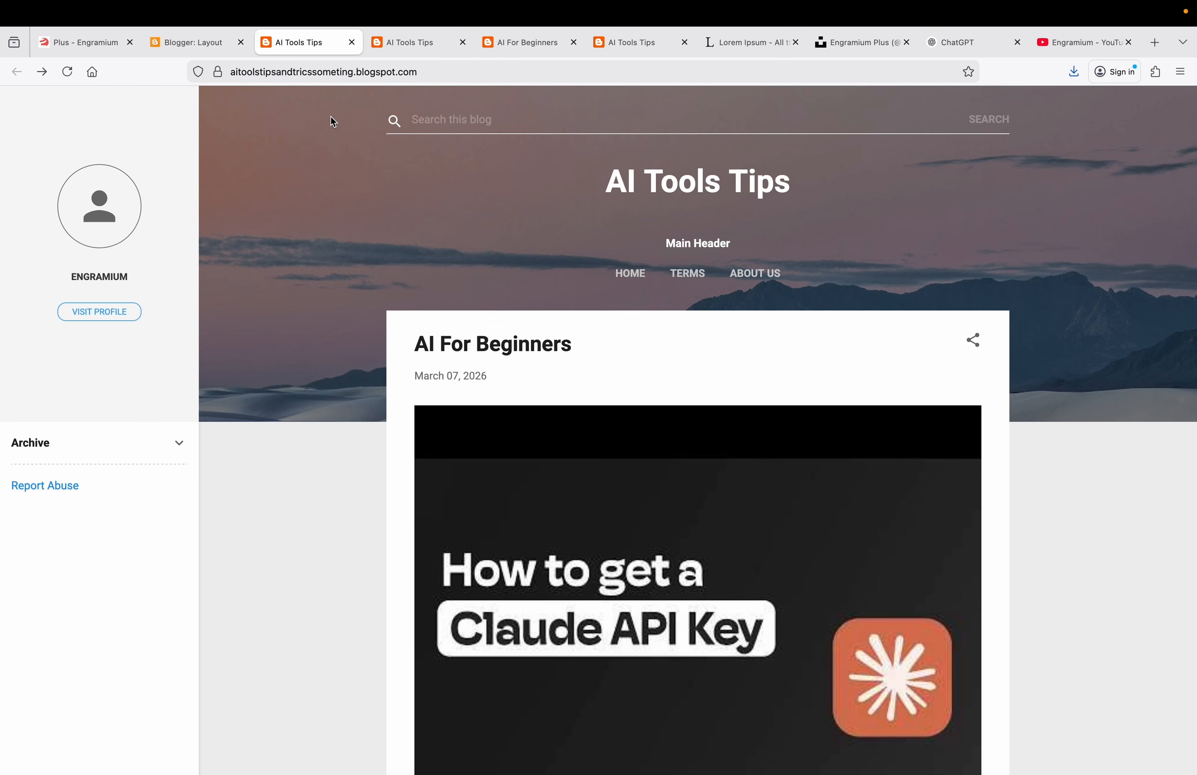
left_click(220, 45)
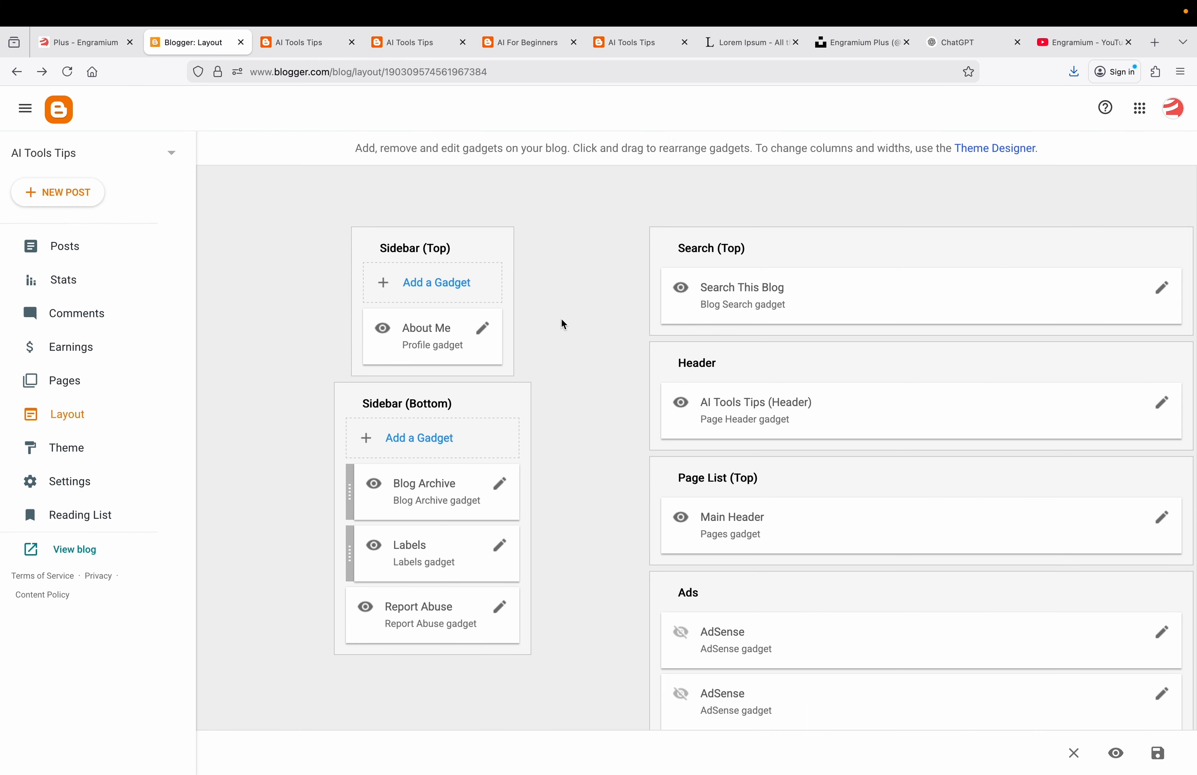
scroll(662, 387, "down", 1)
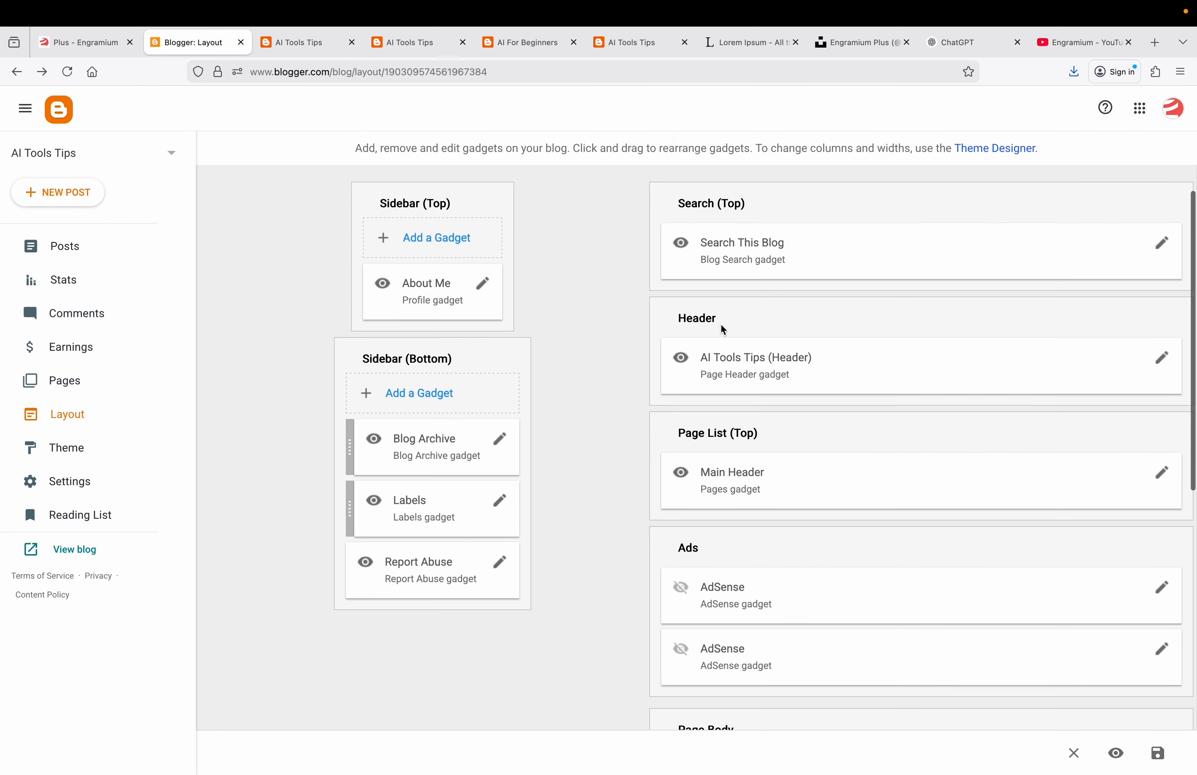
Step: Hide the AI Tools Tips page header gadget in the layout, save it and reload the live blog to check
left_click(304, 52)
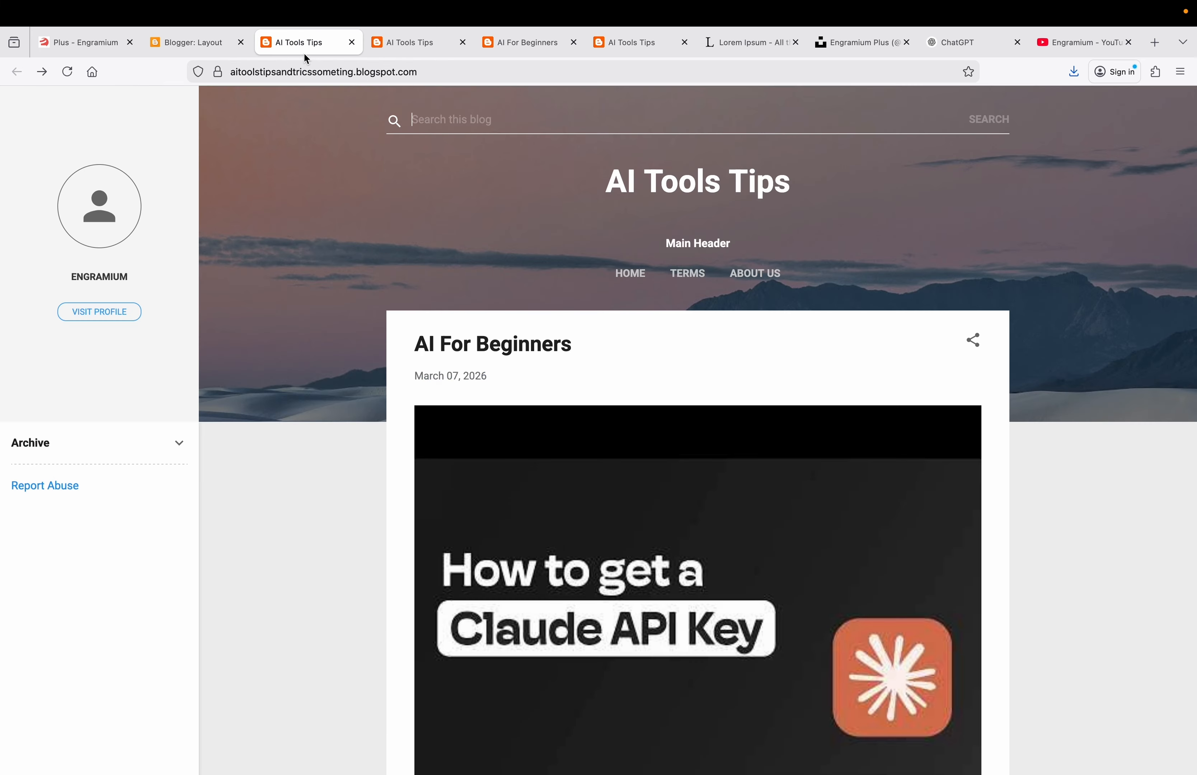
triple_click(670, 188)
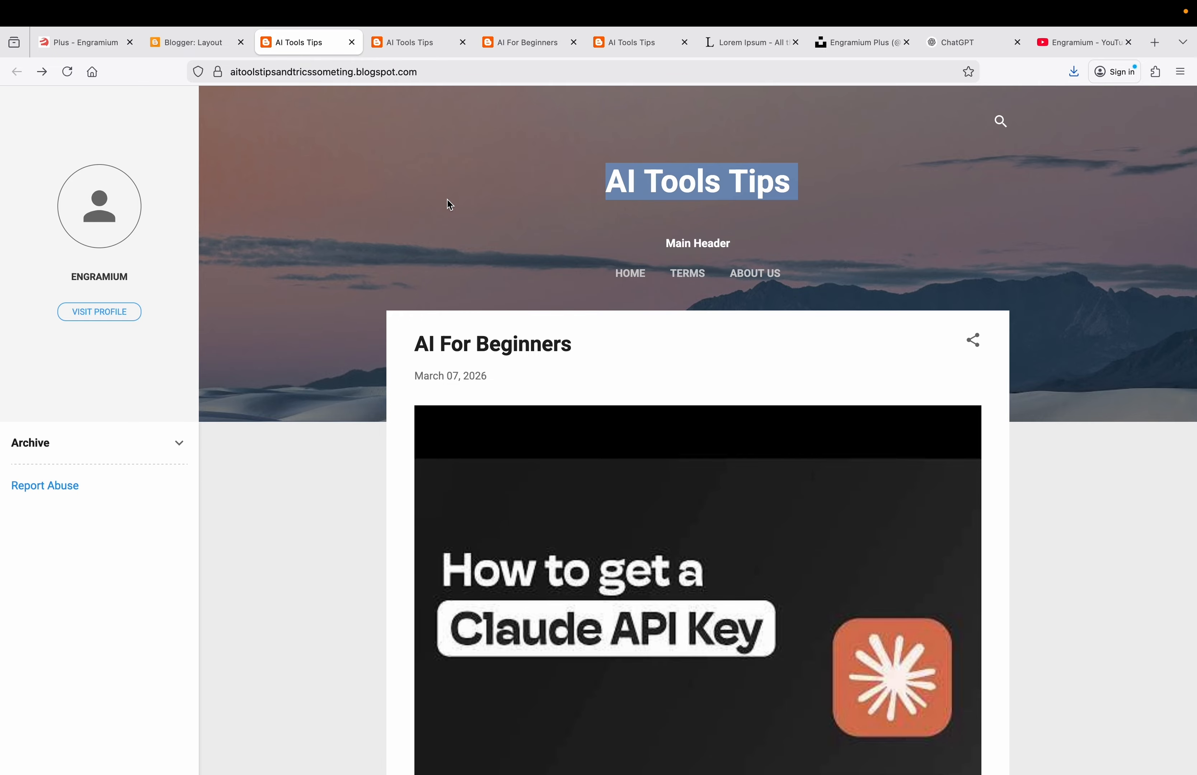
left_click(214, 49)
left_click(1162, 358)
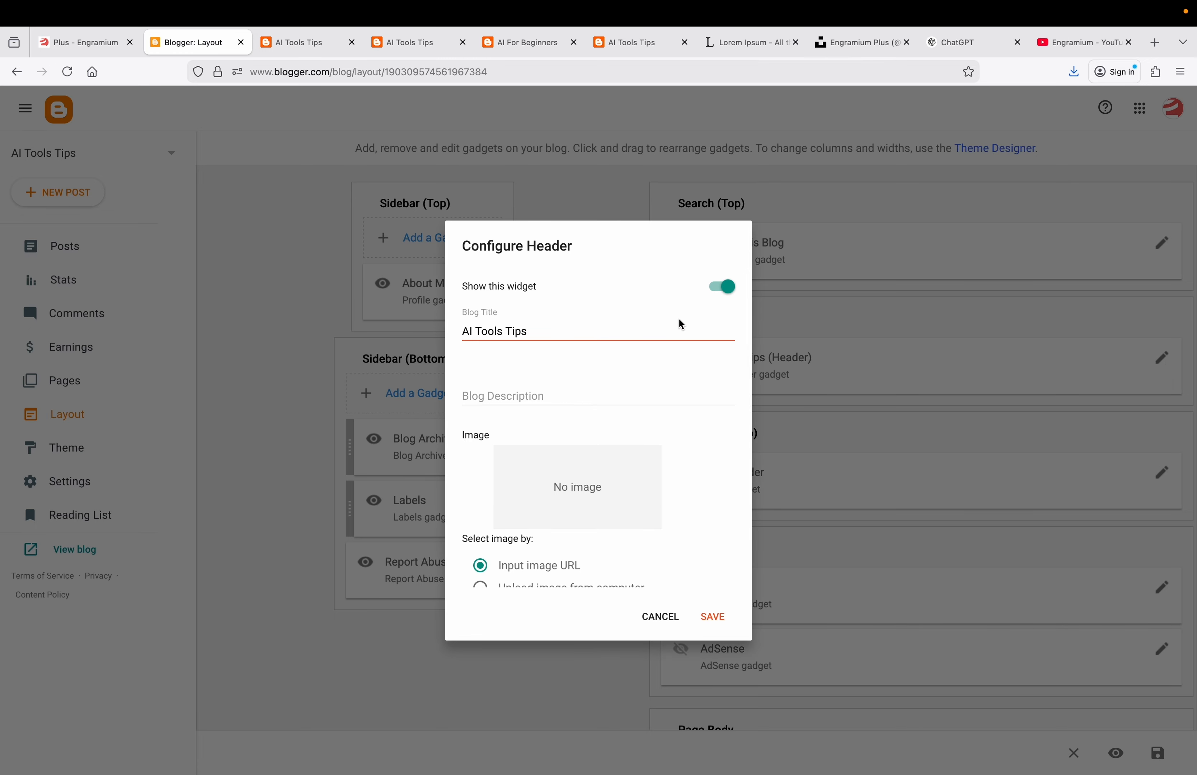
left_click(722, 288)
left_click(714, 621)
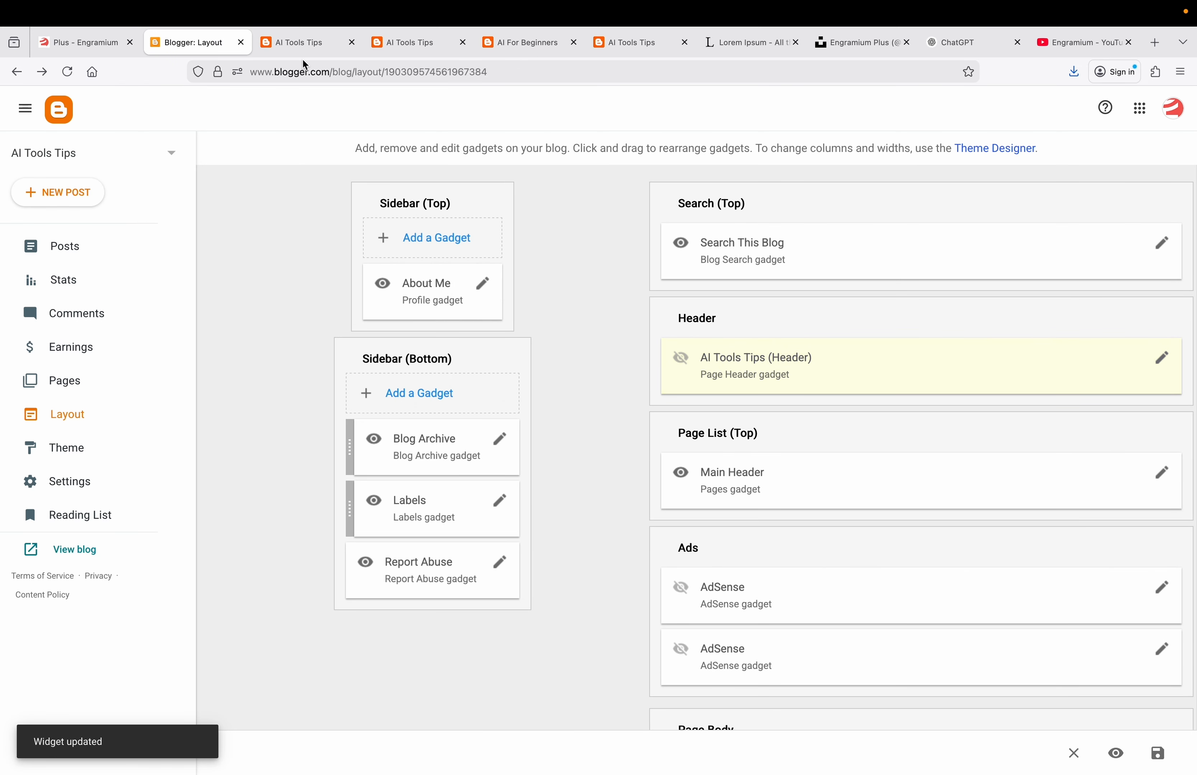
left_click(302, 42)
left_click(69, 71)
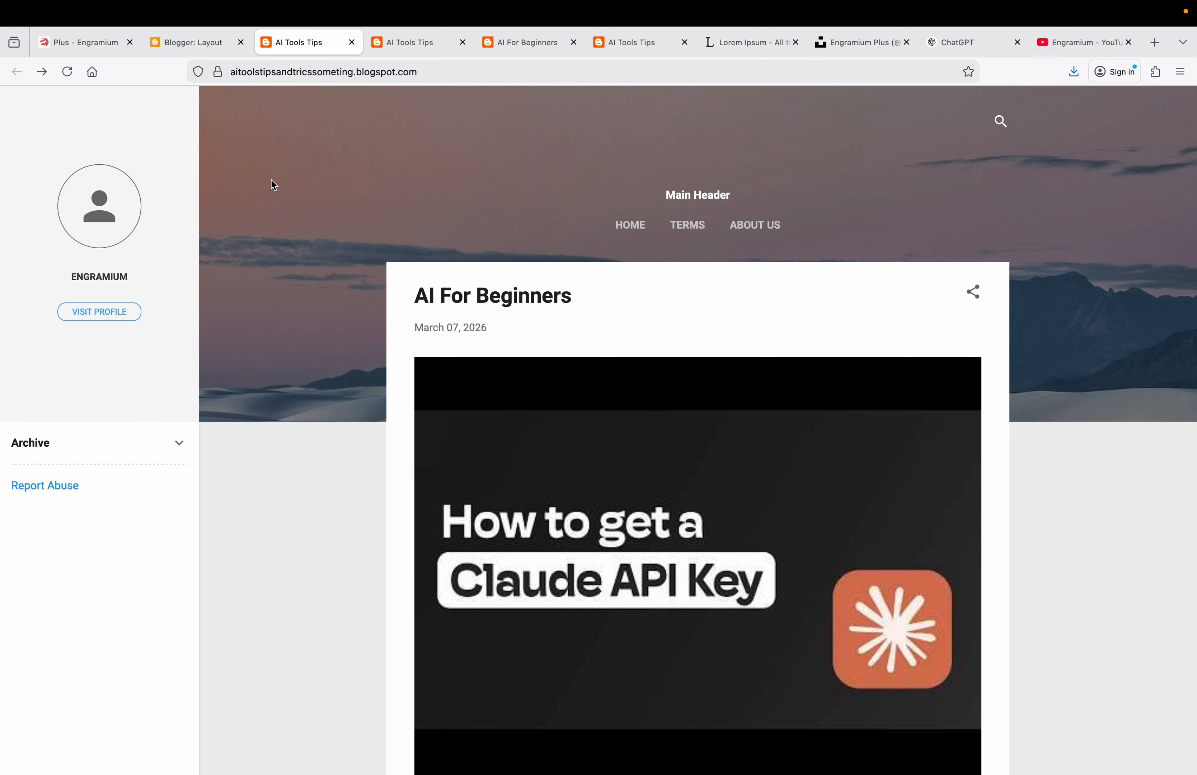
Step: Examine the layout's Ads, Page Body and Footer gadgets and compare them with the live blog's post area and footer
left_click(203, 54)
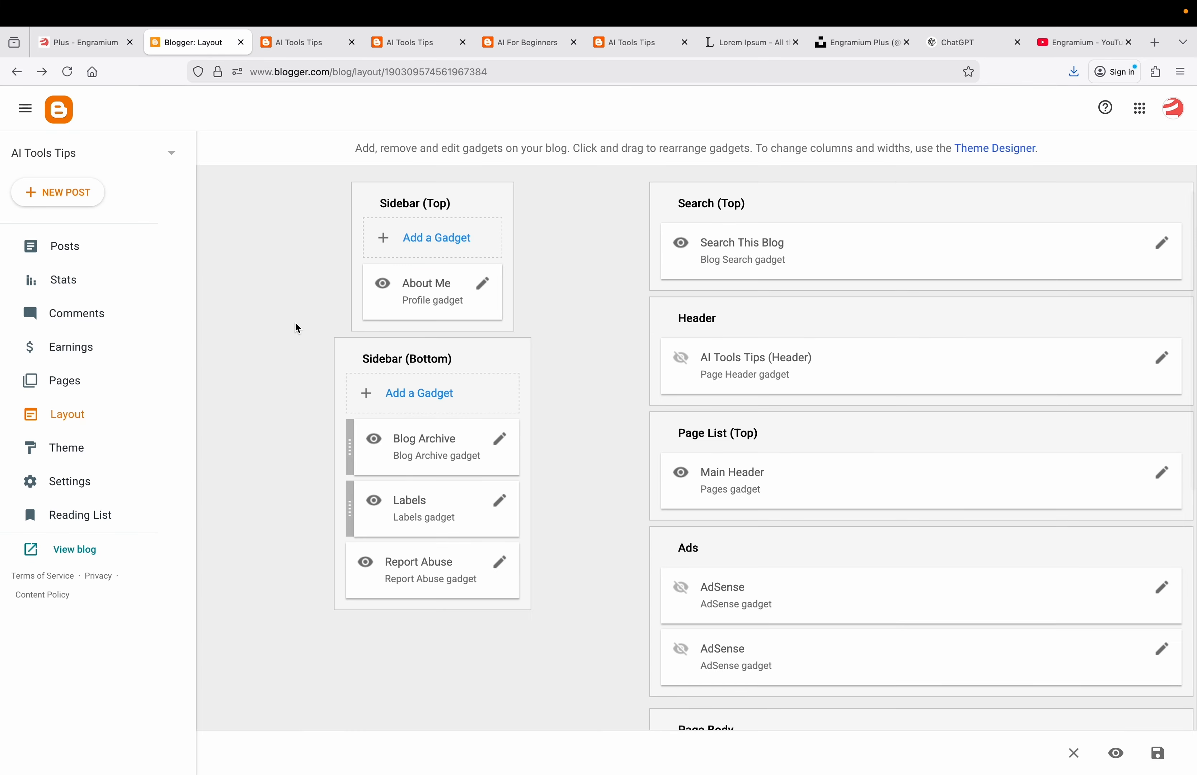
scroll(382, 327, "down", 2)
scroll(611, 408, "down", 2)
scroll(614, 410, "down", 1)
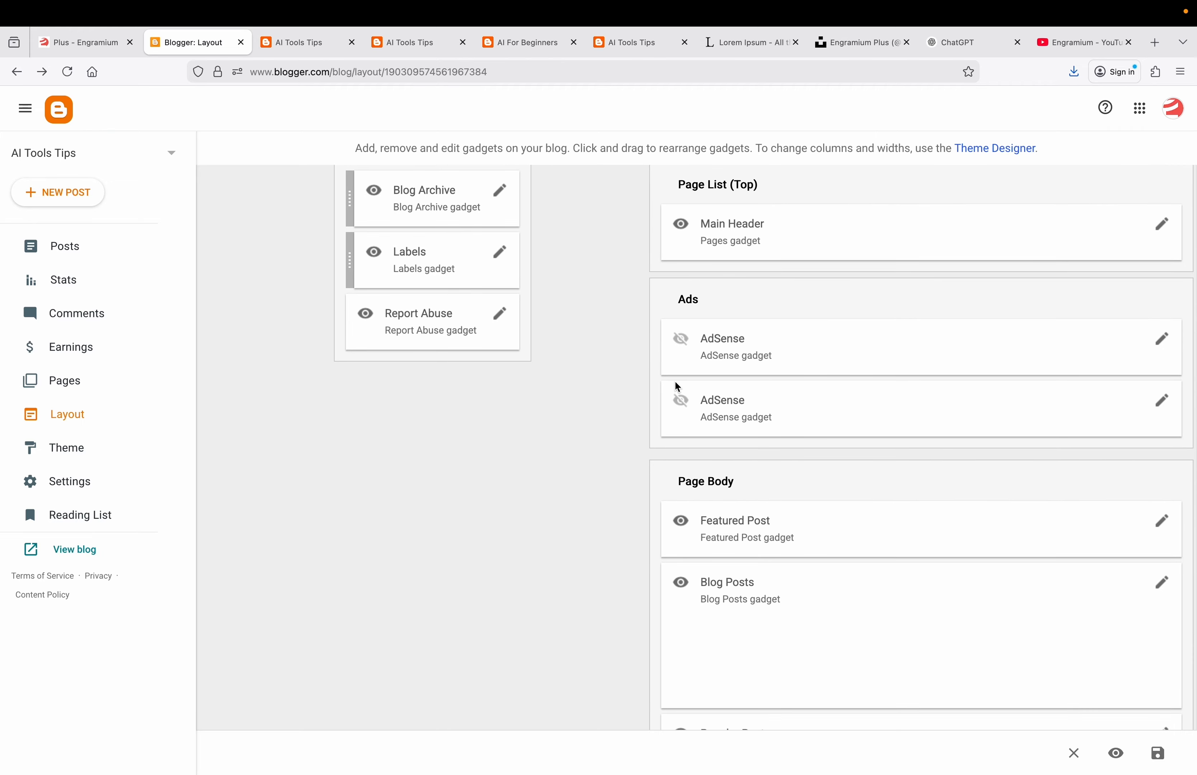
scroll(677, 386, "down", 2)
scroll(677, 386, "down", 2)
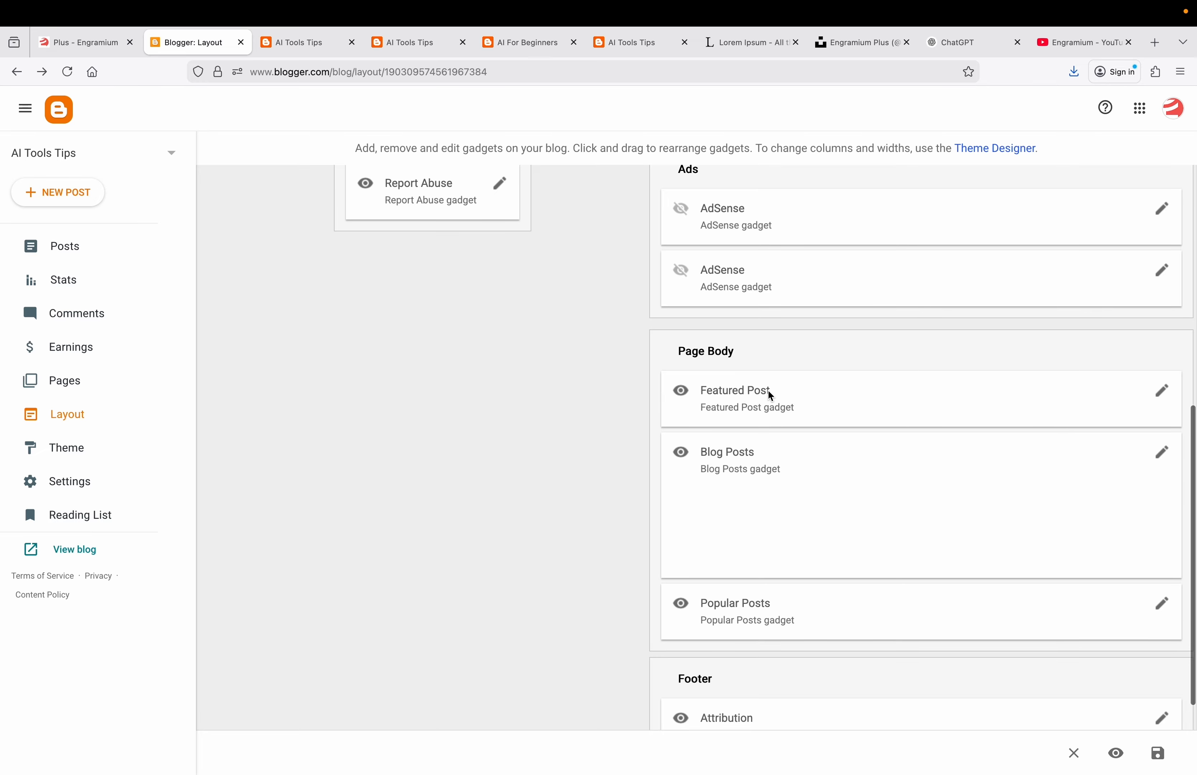
scroll(768, 391, "down", 1)
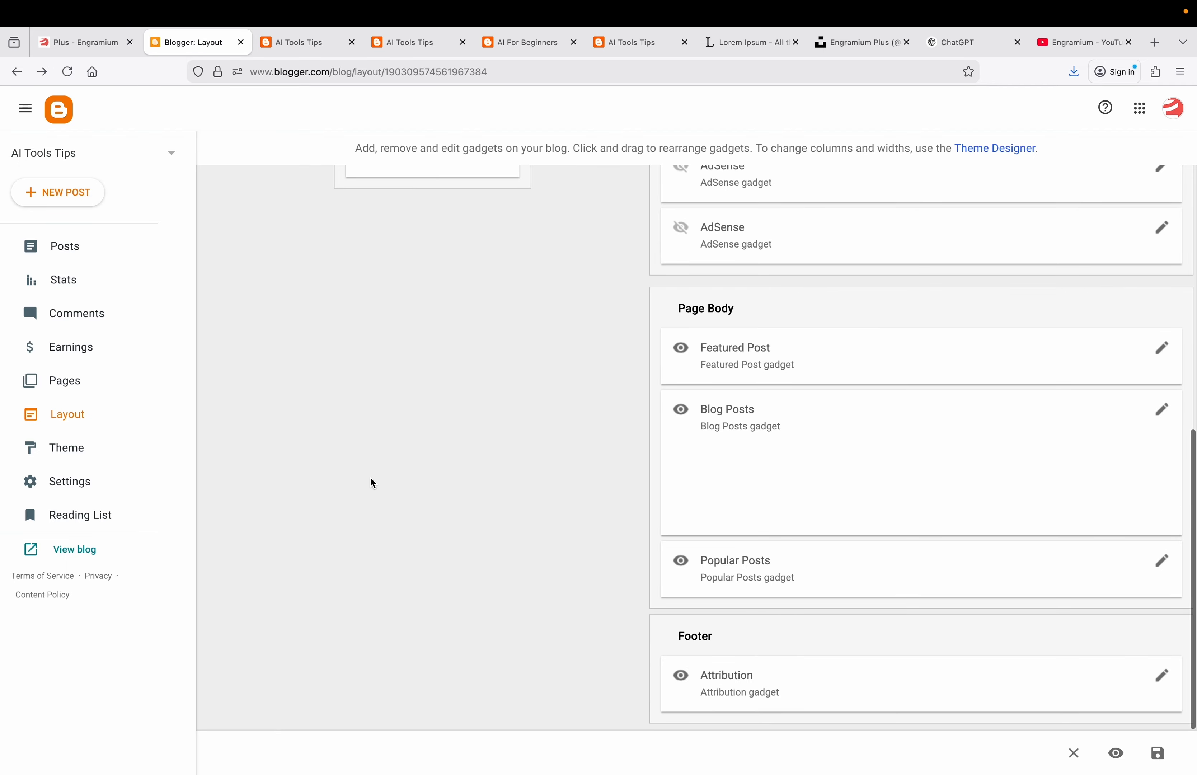
left_click(306, 49)
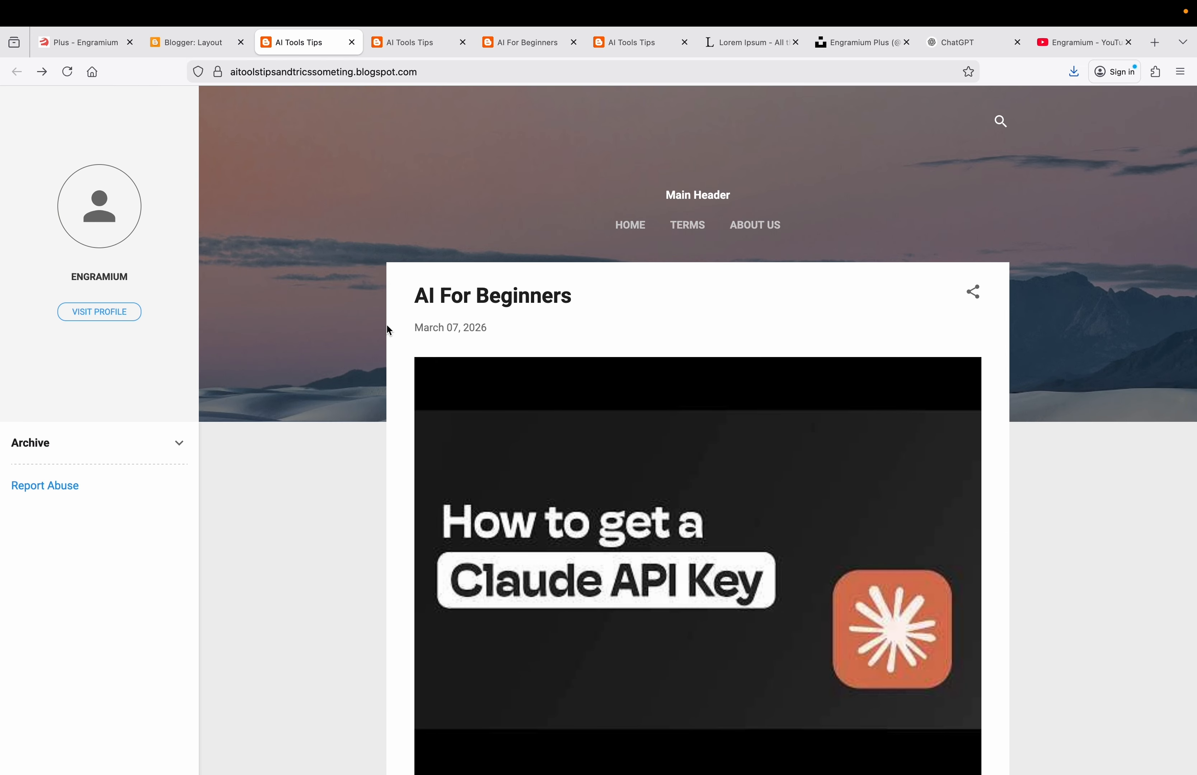
scroll(387, 328, "down", 5)
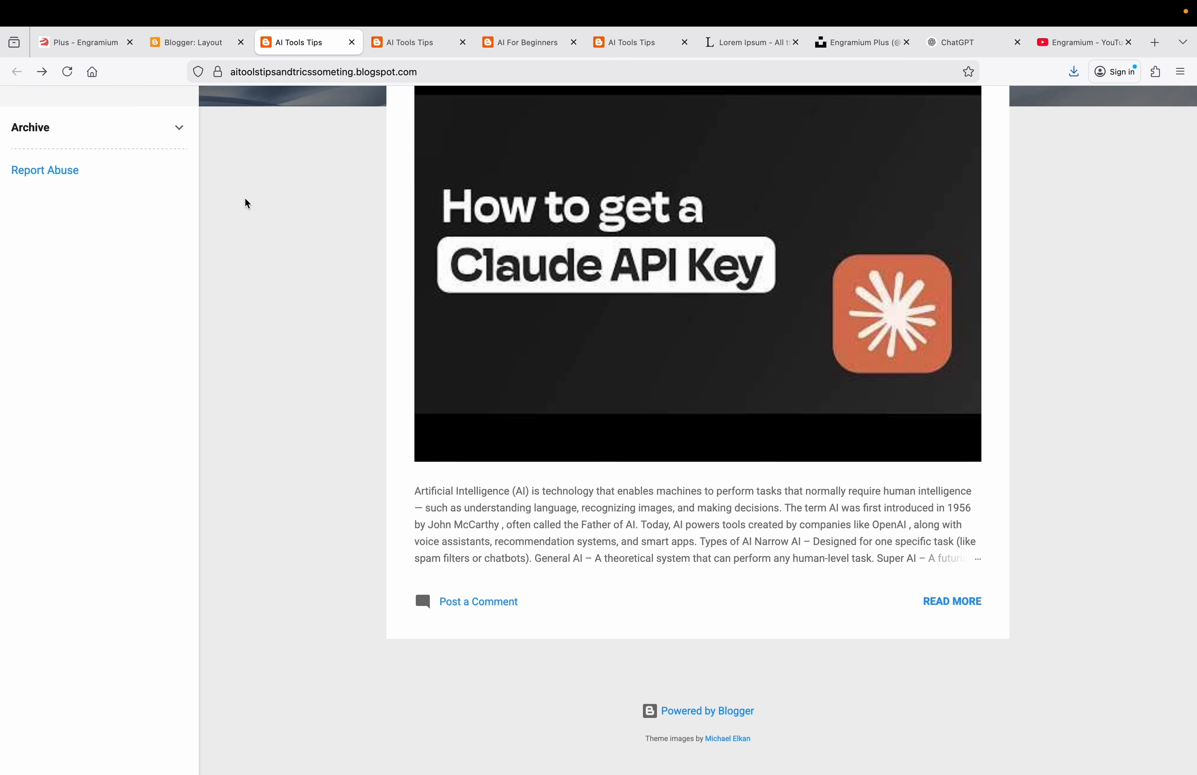
Step: Open the blog's theme gallery in Blogger and browse the Contempo and Soho themes
left_click(203, 46)
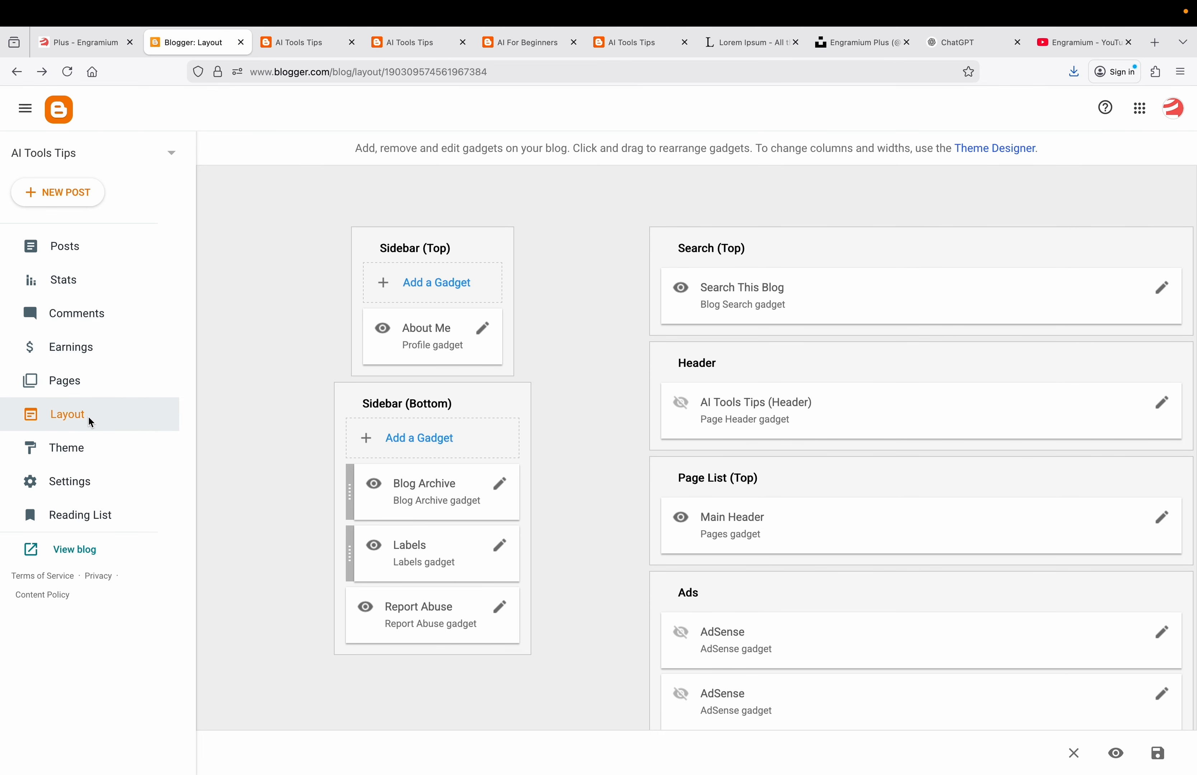
left_click(83, 459)
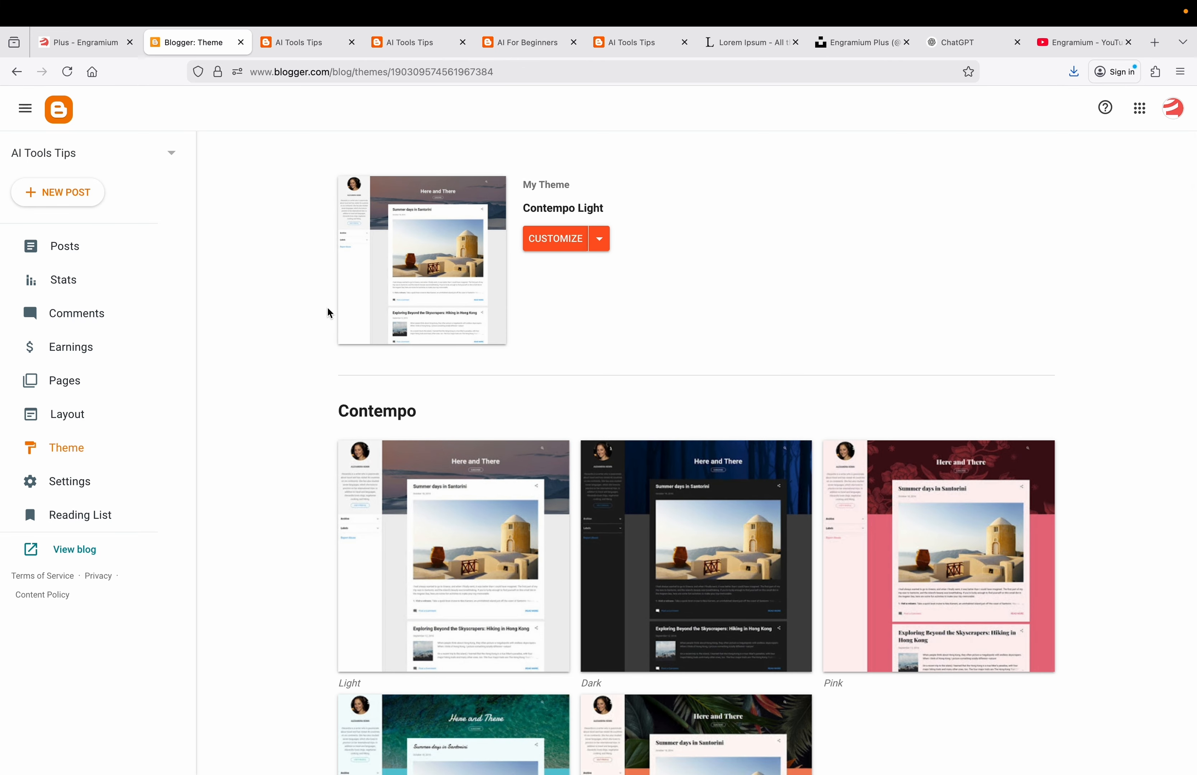
scroll(327, 308, "down", 3)
scroll(328, 308, "down", 9)
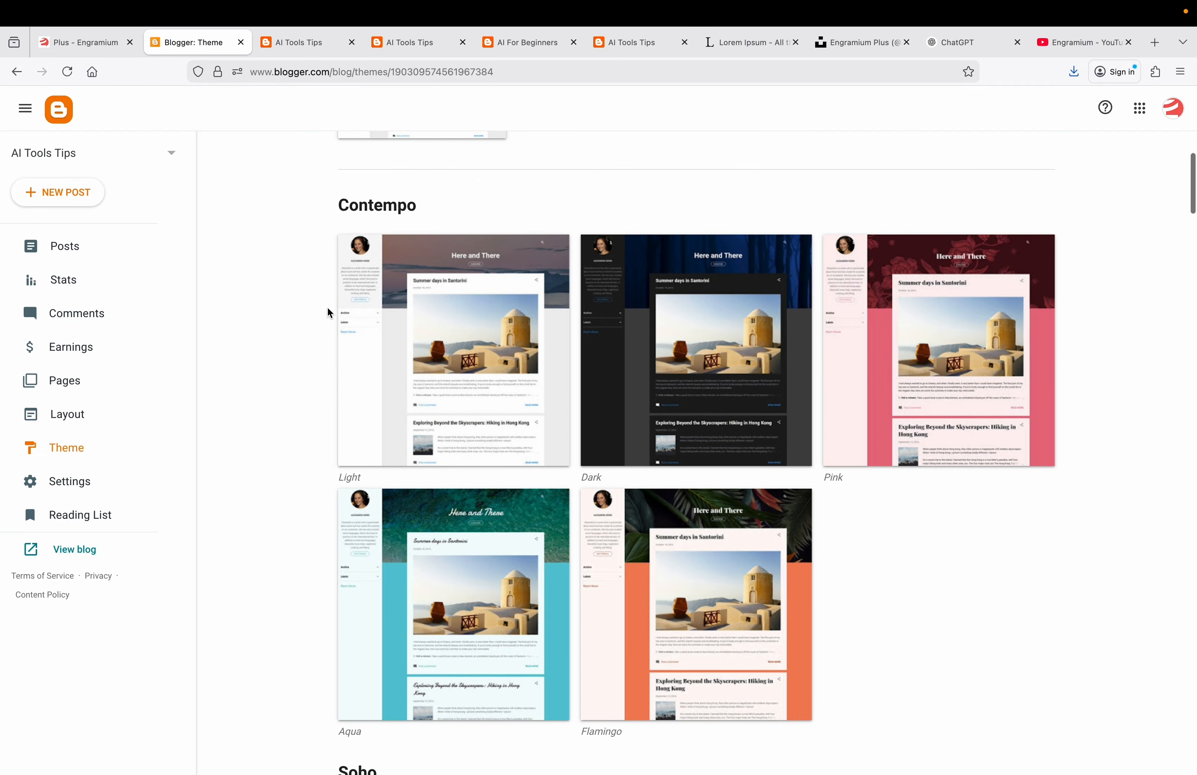
scroll(327, 312, "down", 10)
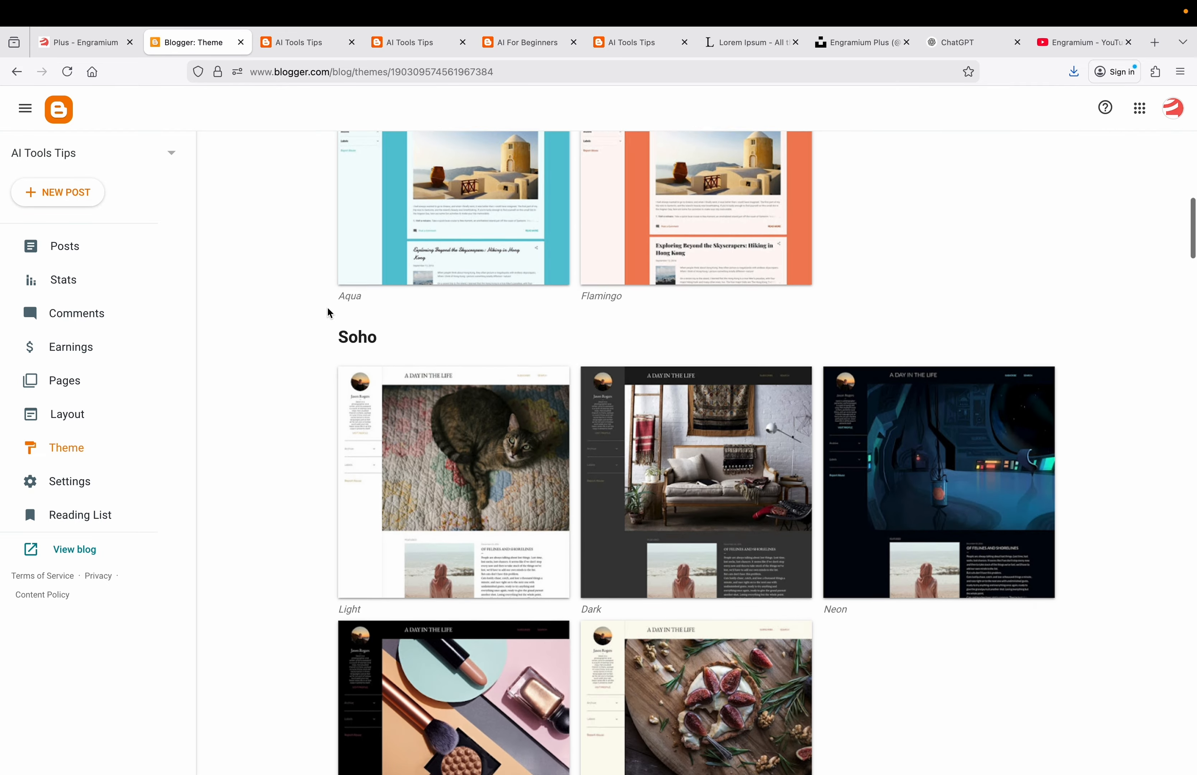
scroll(328, 312, "up", 6)
scroll(327, 313, "up", 9)
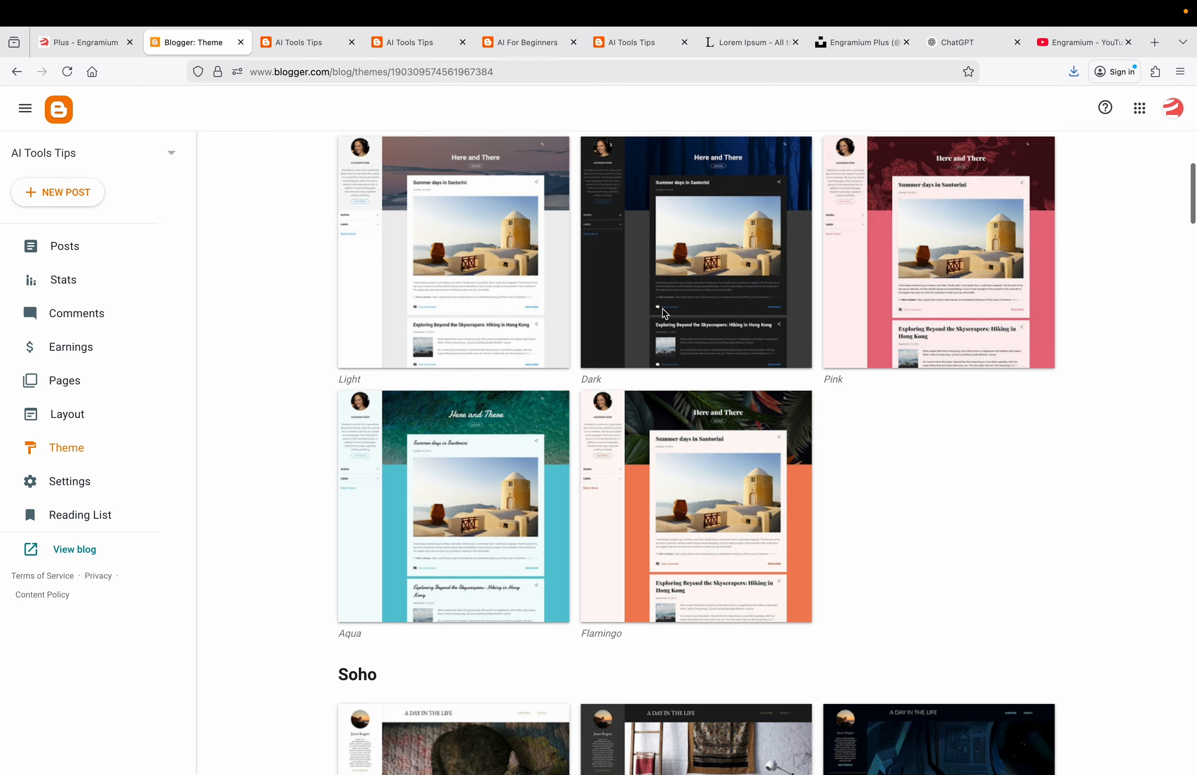
Step: Preview the Contempo Dark theme on the blog and apply it
left_click(662, 308)
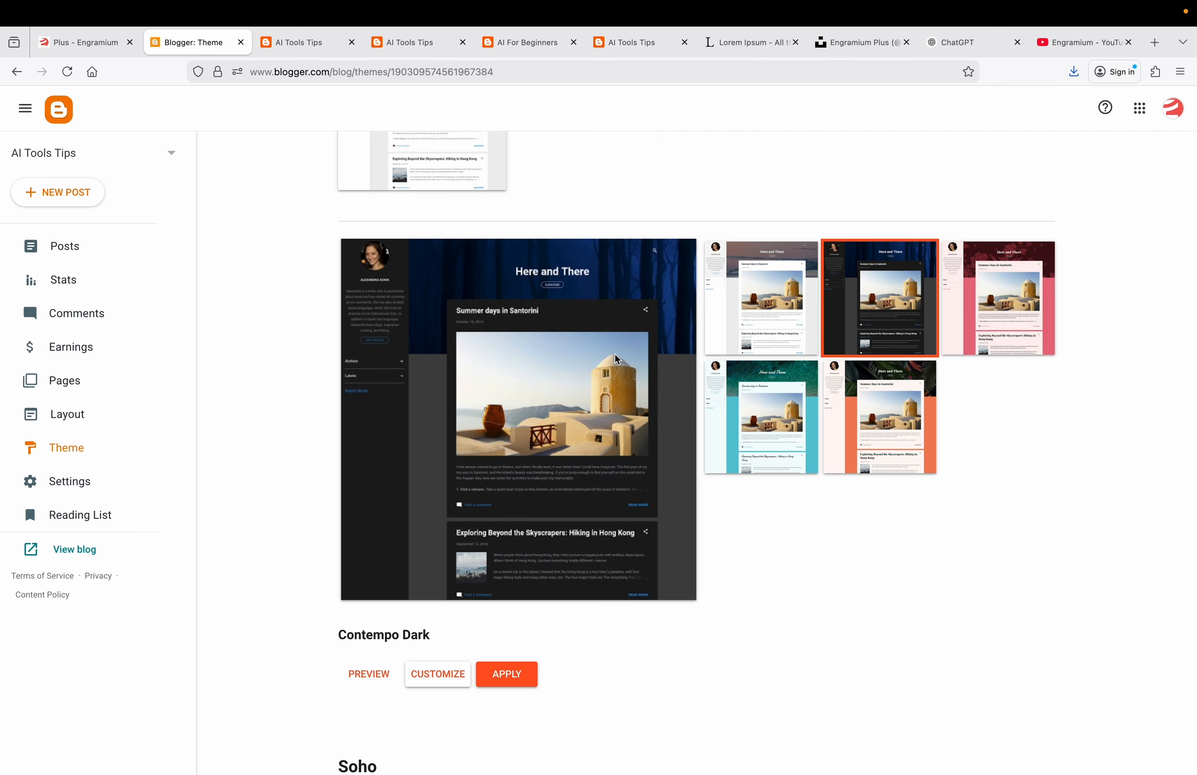
scroll(558, 434, "down", 2)
left_click(370, 583)
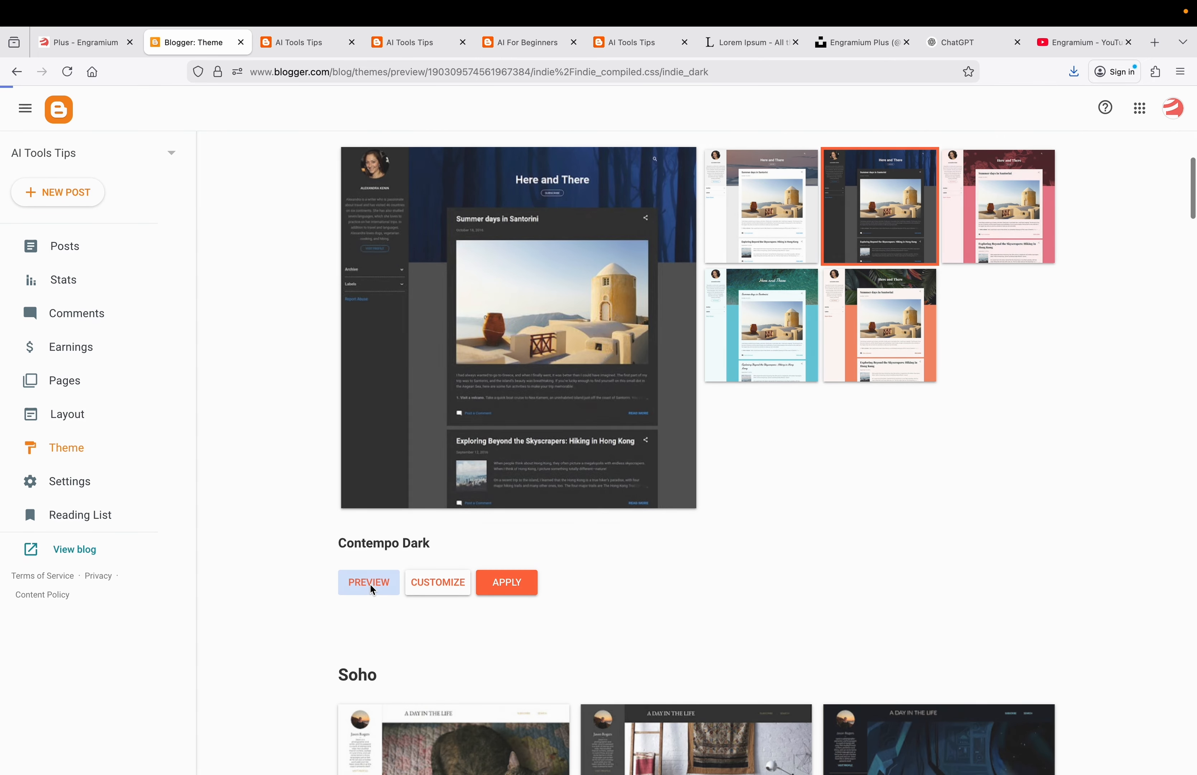
scroll(404, 362, "down", 10)
scroll(404, 362, "up", 10)
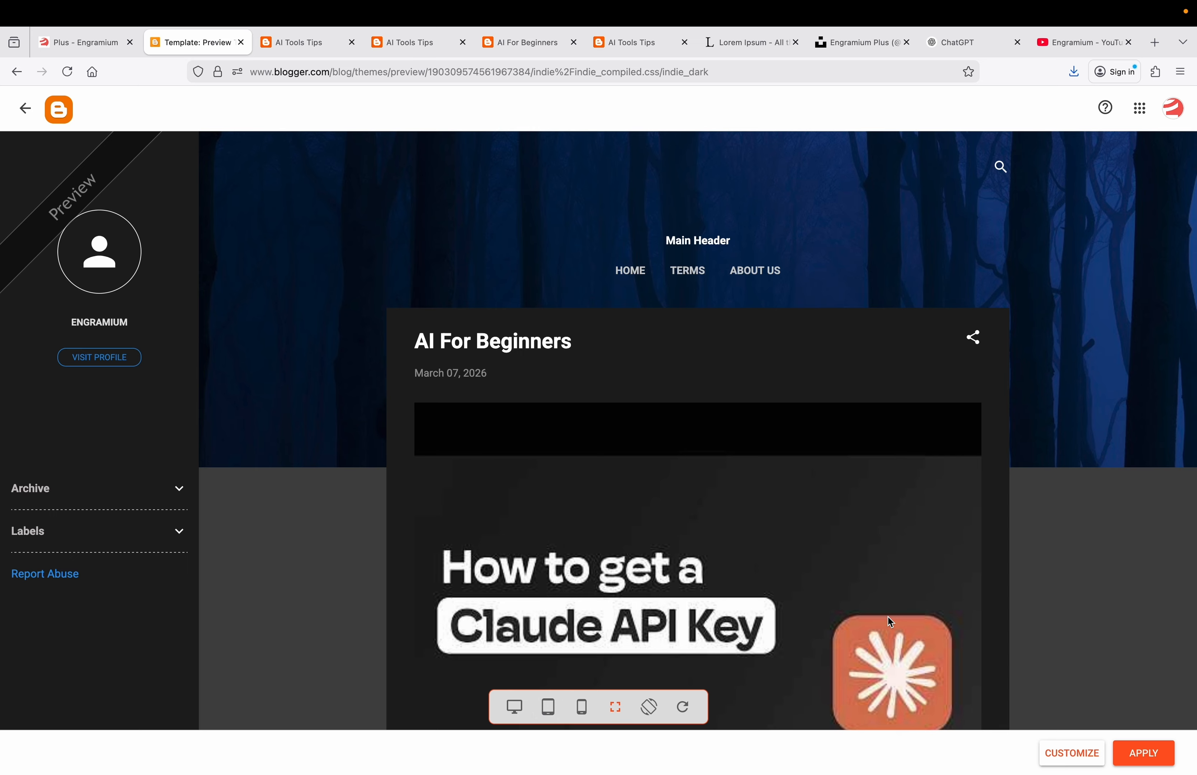
left_click(1145, 754)
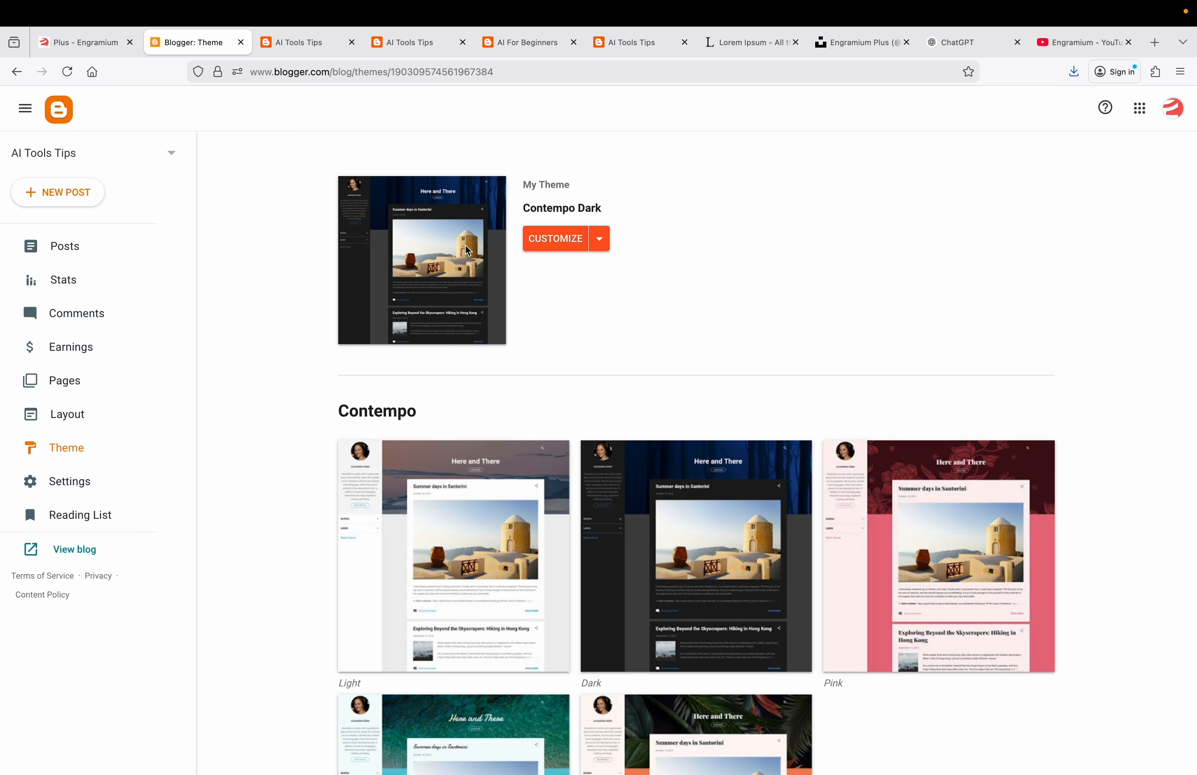
Step: Open the theme customizer and try Courier and GFS Didot as the page text font
left_click(601, 241)
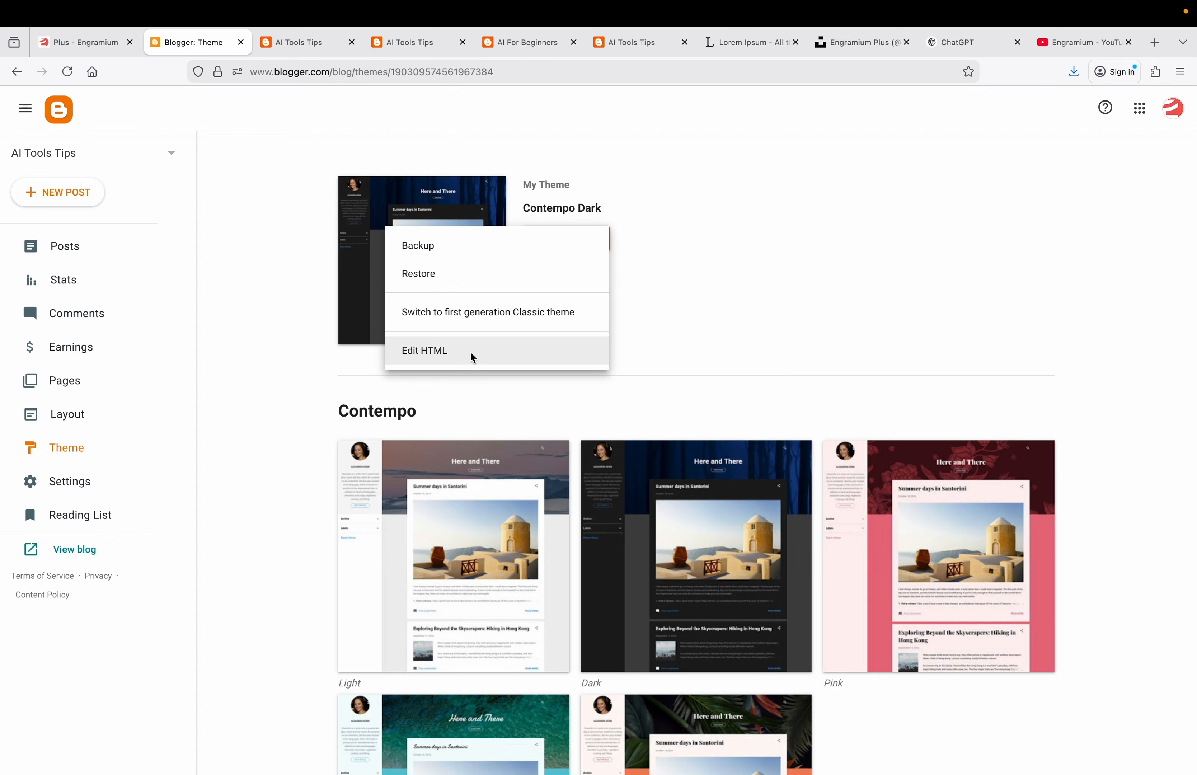
left_click(800, 281)
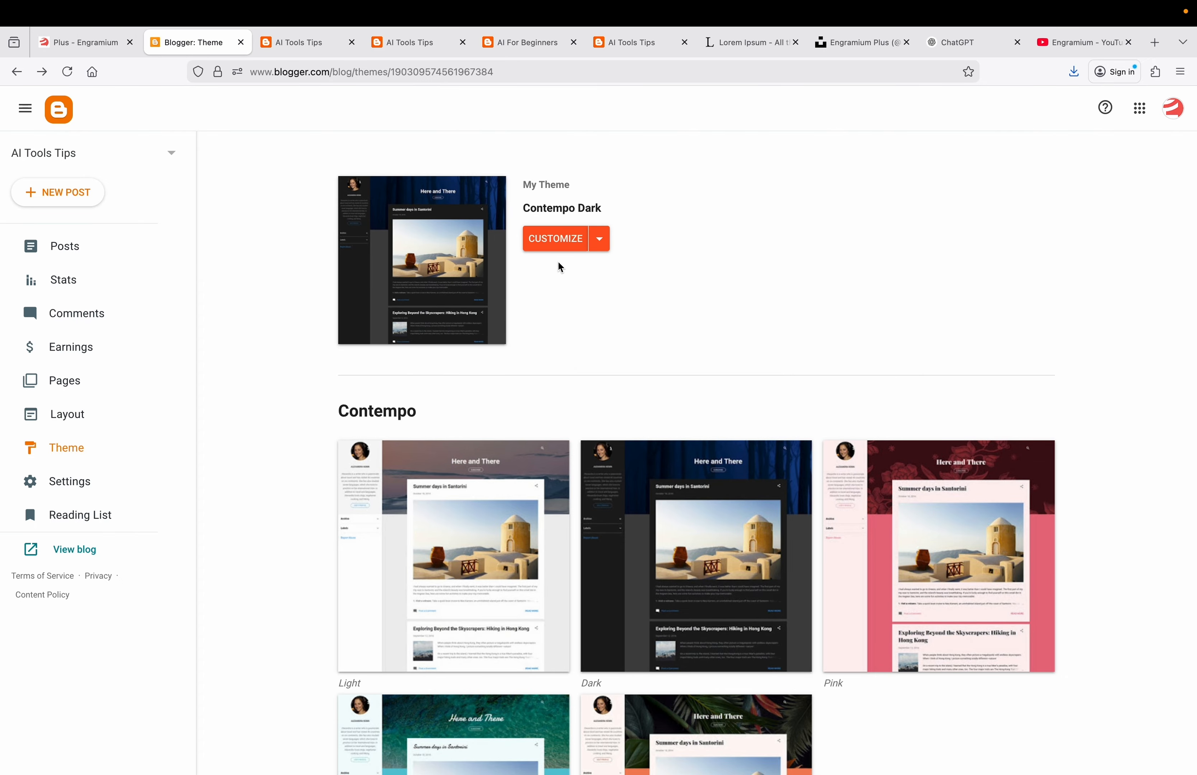
left_click(551, 242)
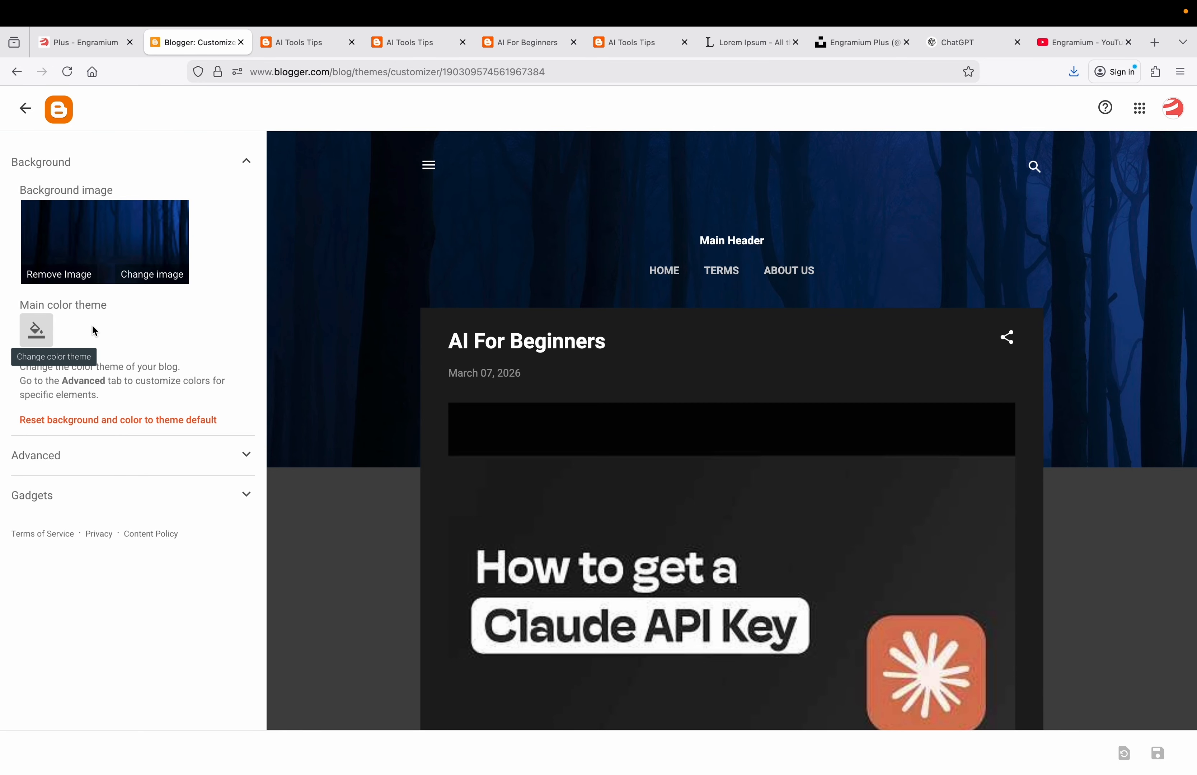
left_click(68, 452)
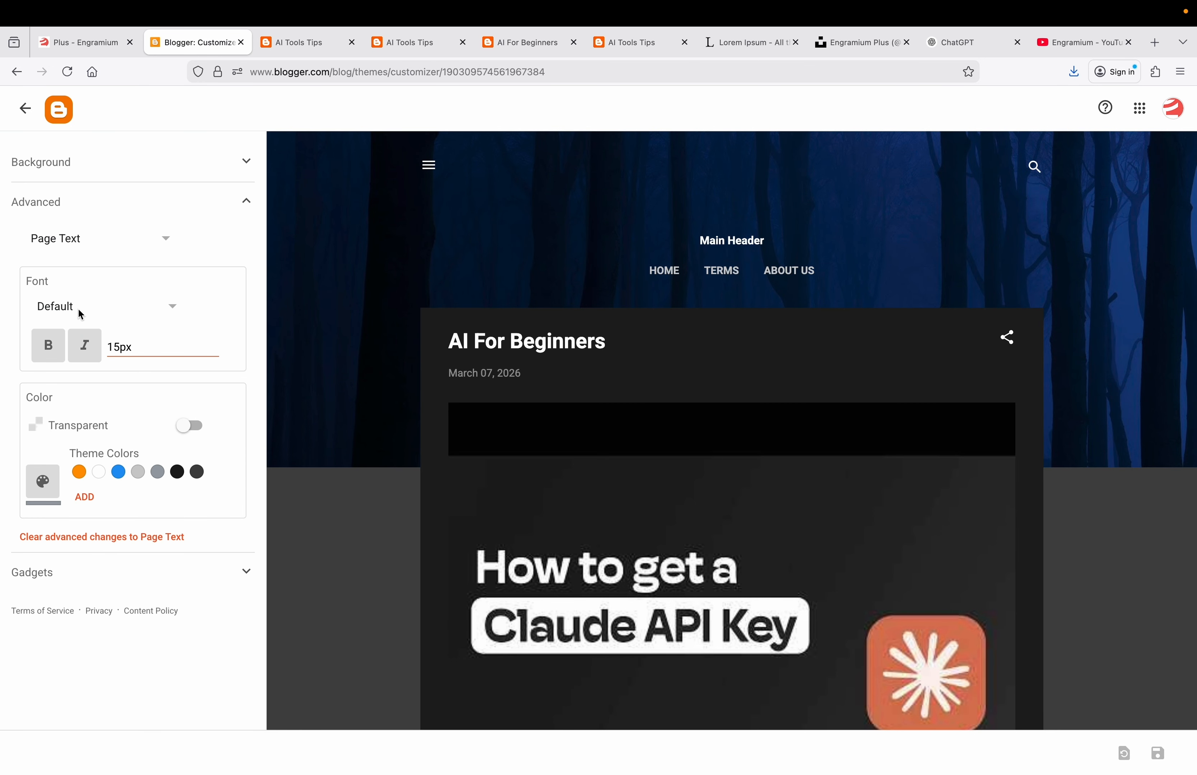
scroll(323, 377, "down", 6)
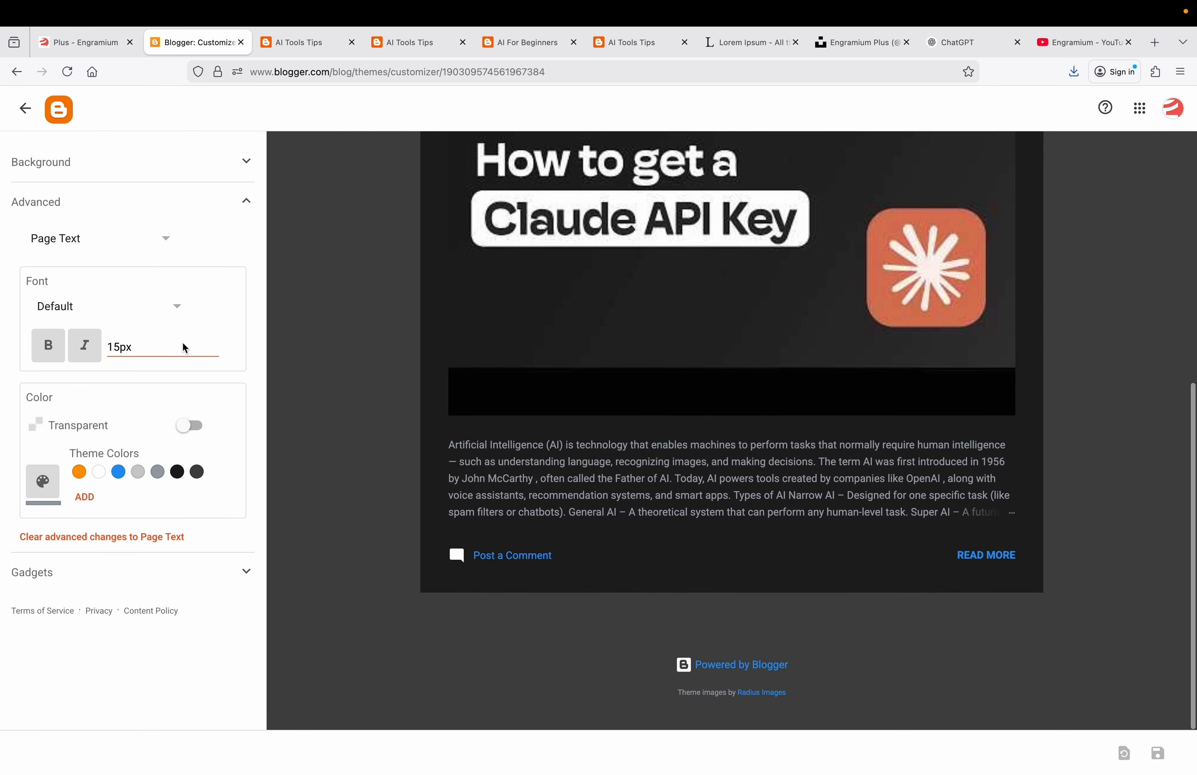
left_click(127, 308)
scroll(98, 353, "down", 1)
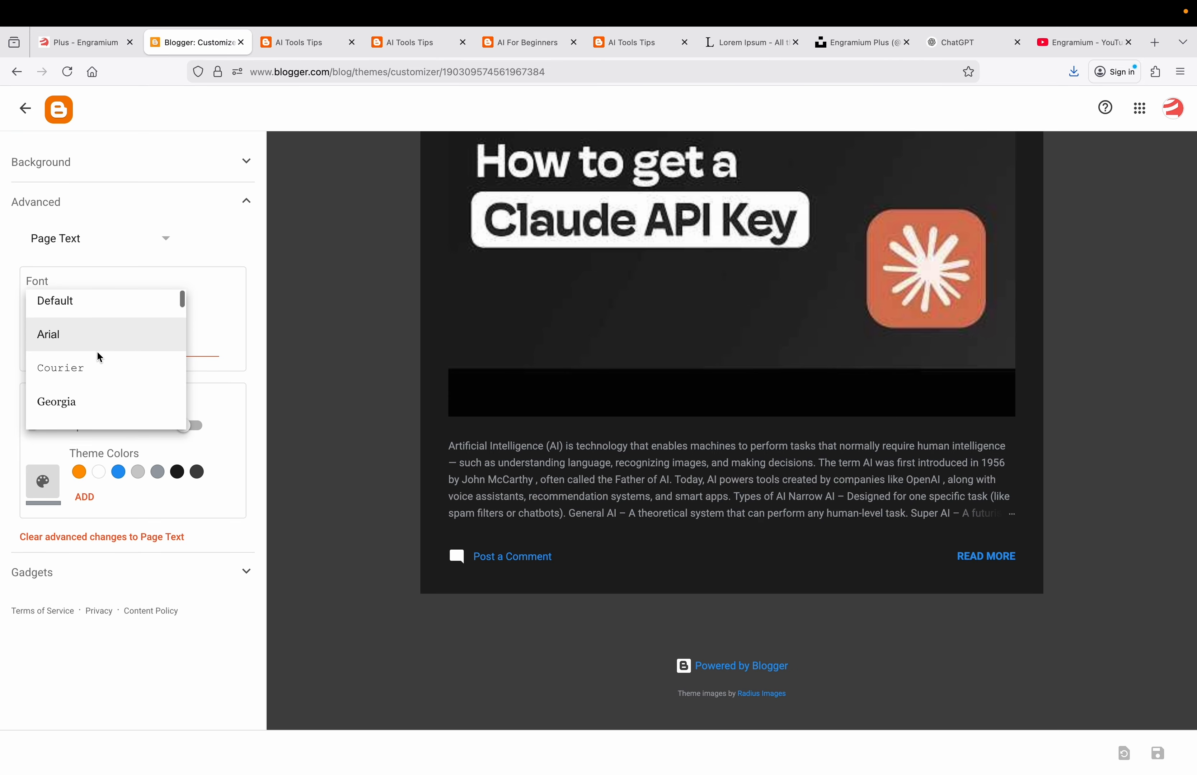
left_click(99, 347)
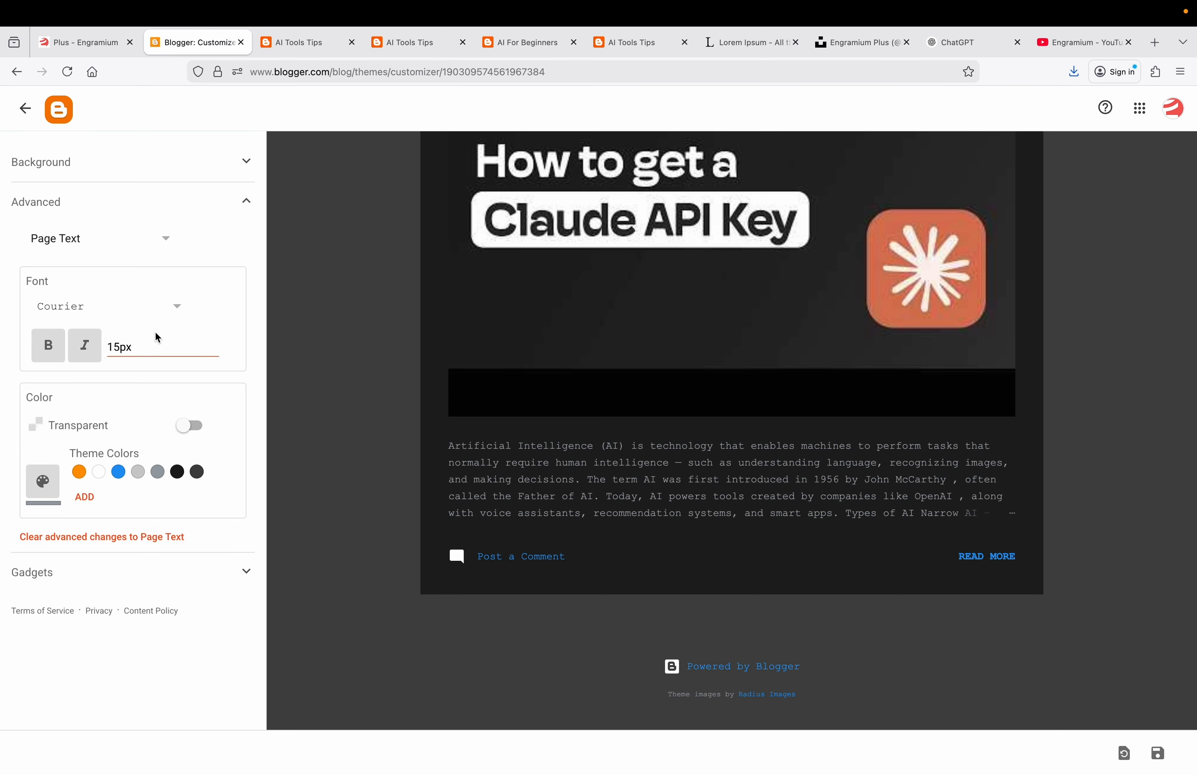
left_click(118, 320)
scroll(103, 373, "down", 10)
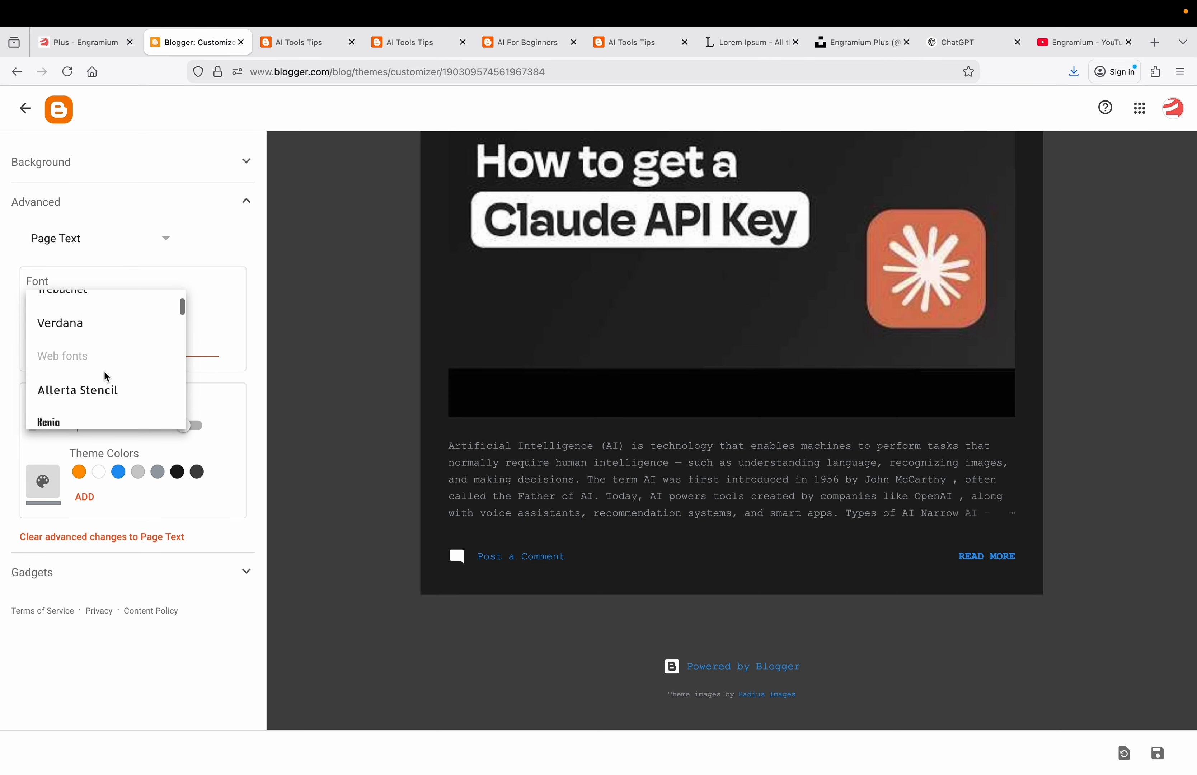
left_click(99, 354)
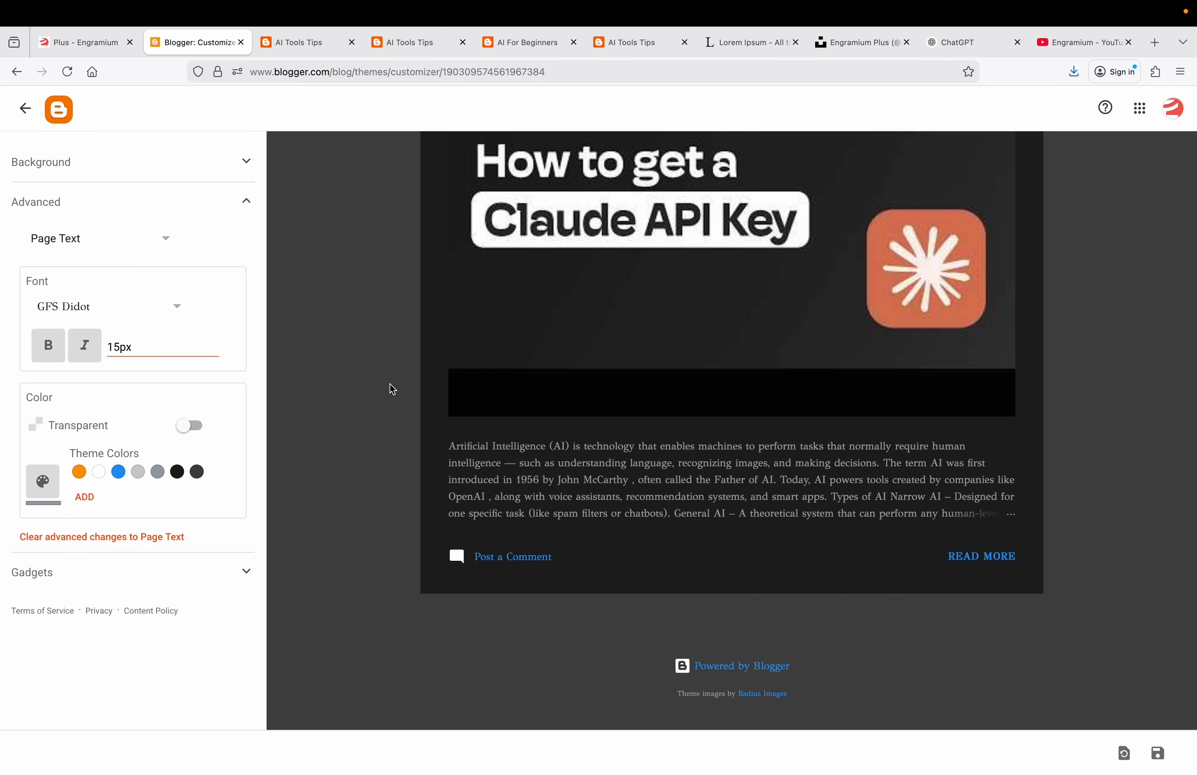
Step: Look at the customizer's gadget options and leave the customizer, discarding the unsaved changes
left_click(51, 571)
scroll(283, 379, "down", 1)
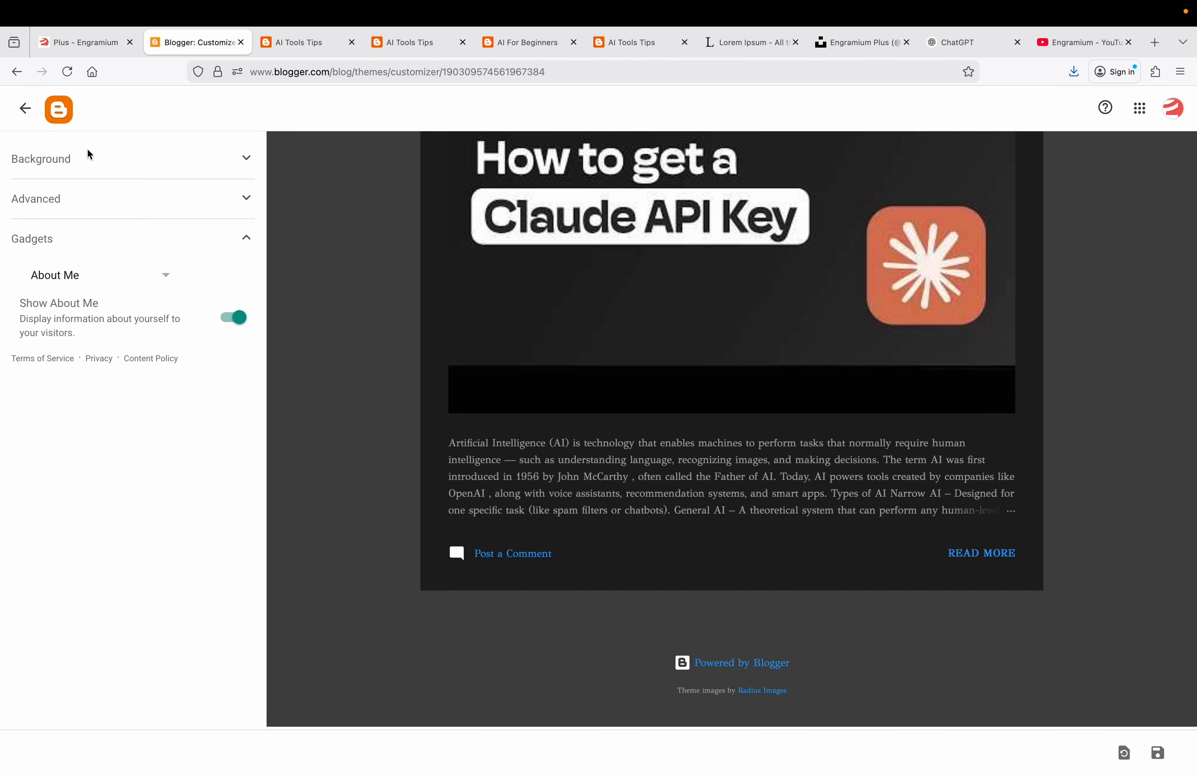
left_click(24, 108)
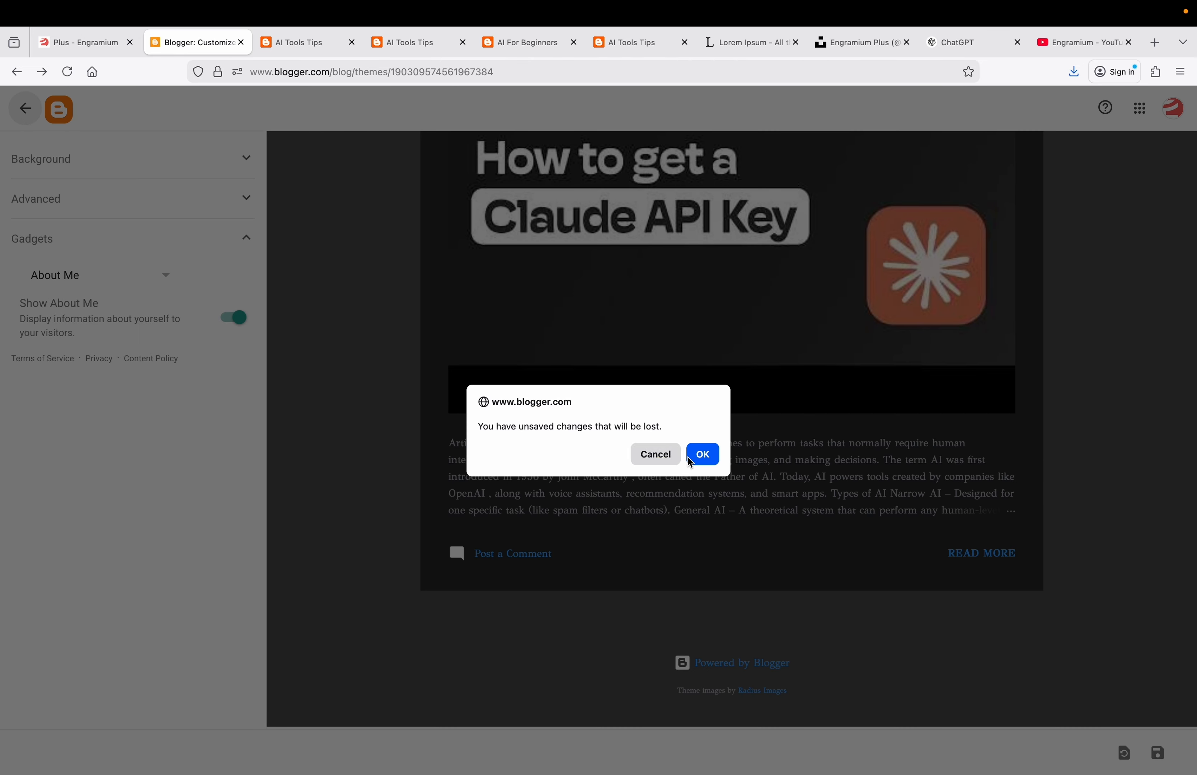
left_click(702, 454)
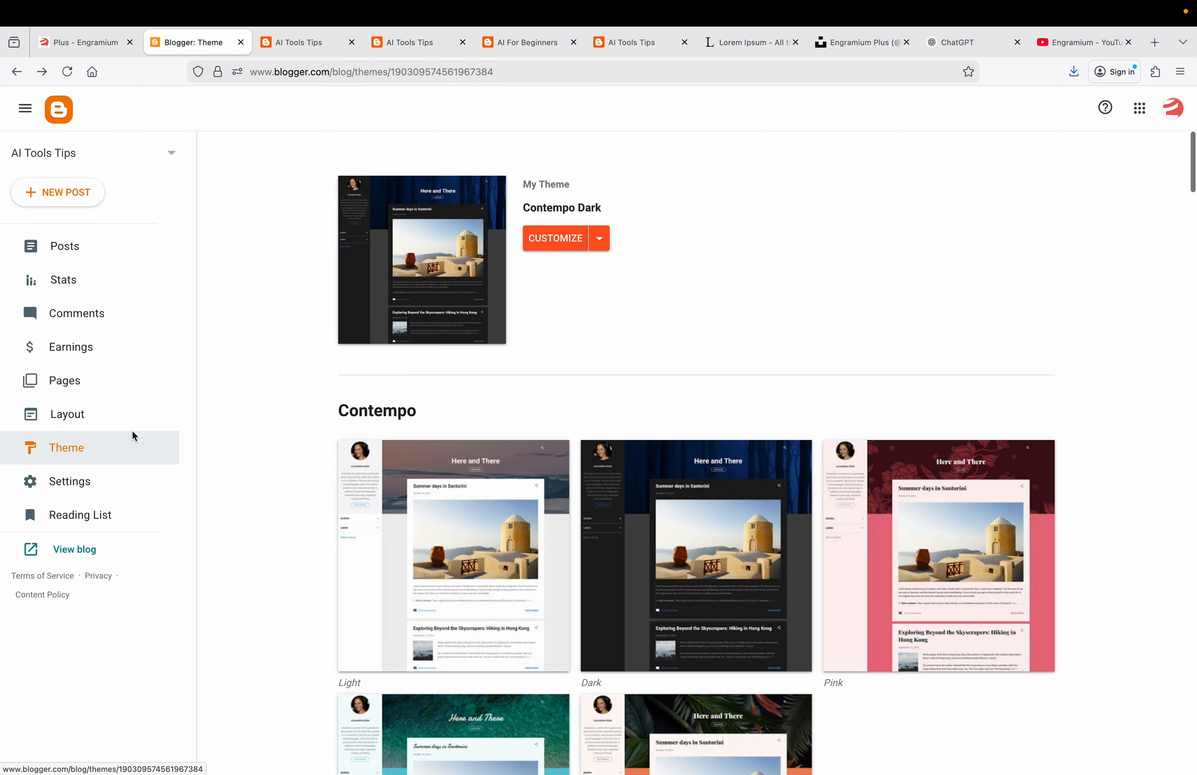
Step: Open the blog settings and review the Basic, Privacy and Publishing options, opening the description for editing and cancelling it
left_click(89, 488)
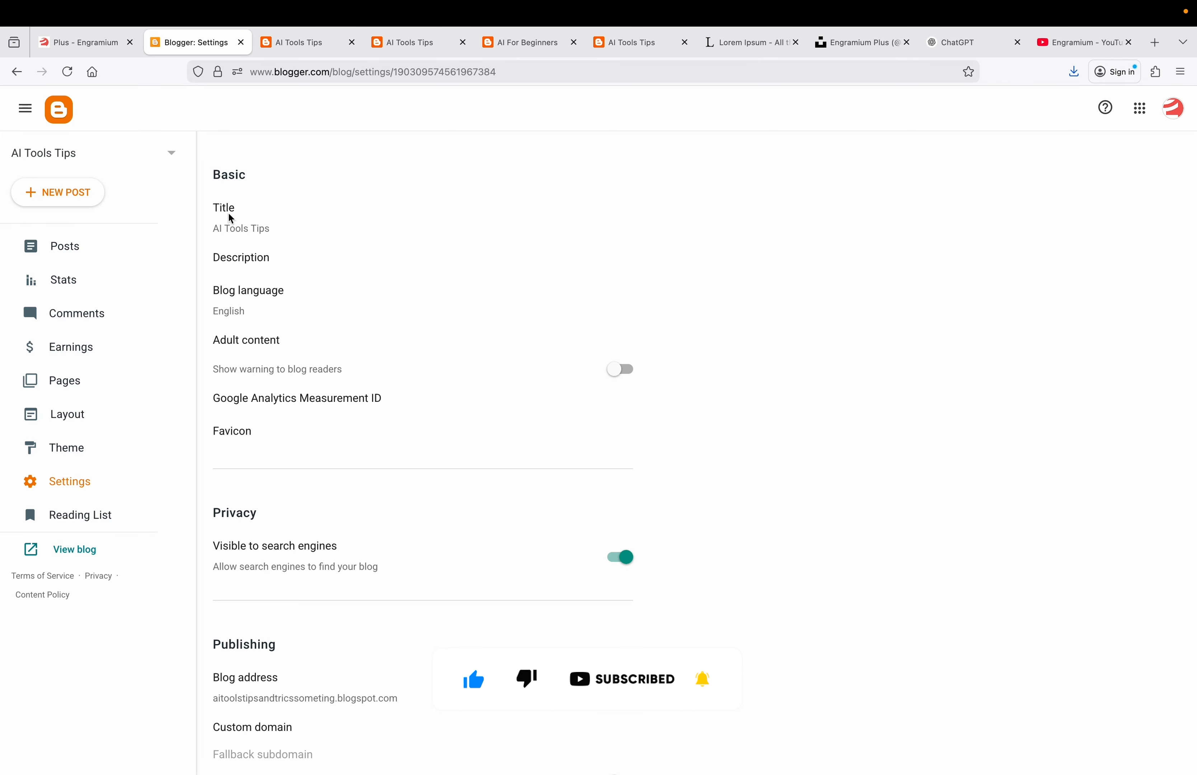
left_click(254, 260)
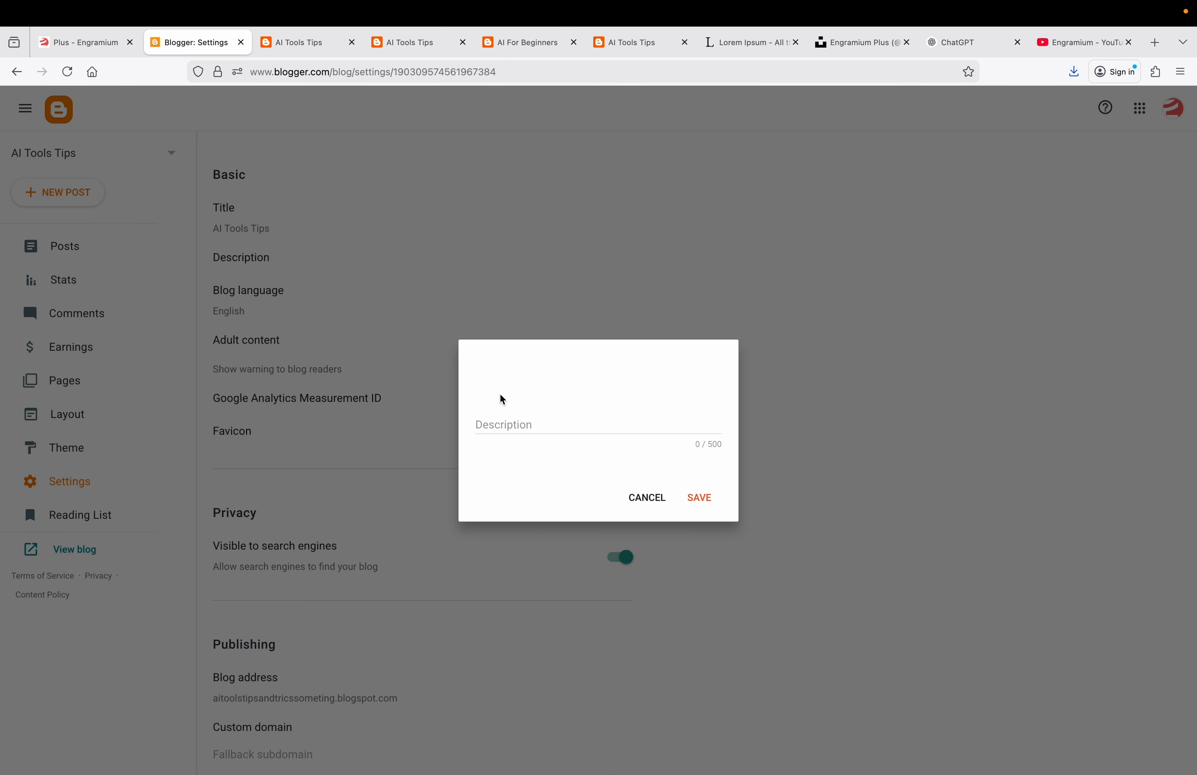
left_click(650, 497)
scroll(269, 352, "down", 1)
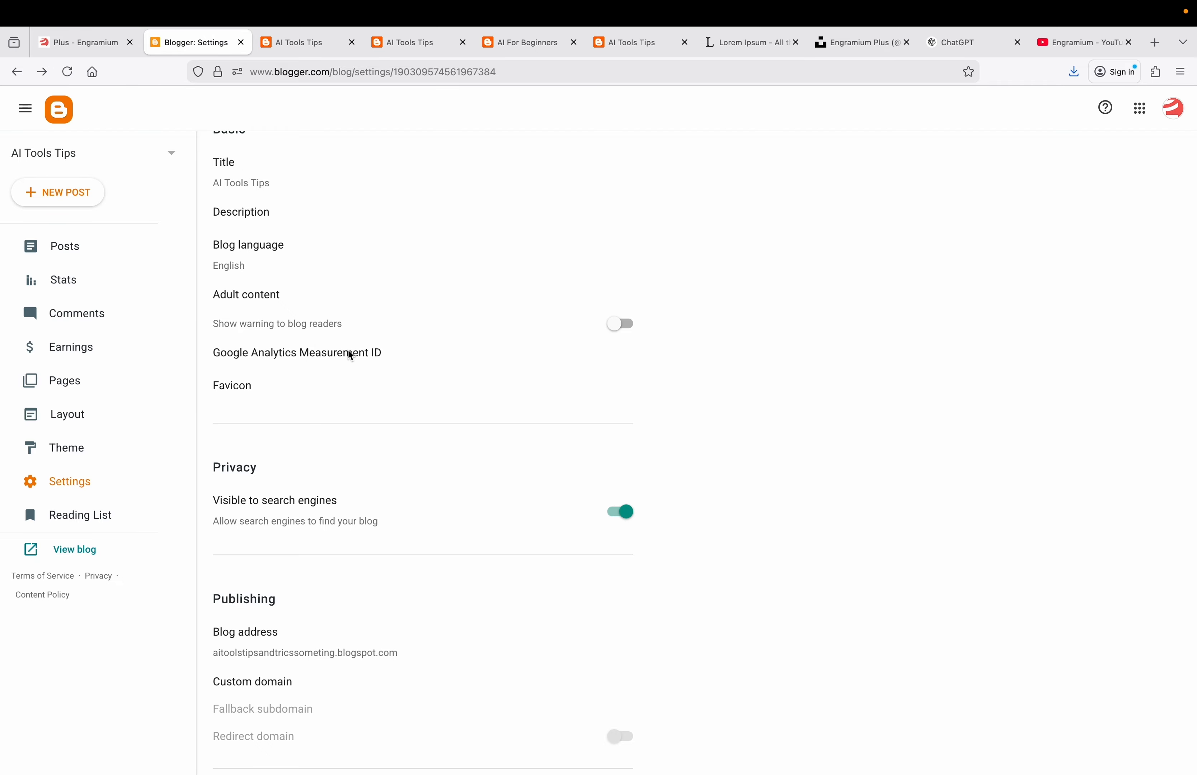
scroll(351, 355, "down", 1)
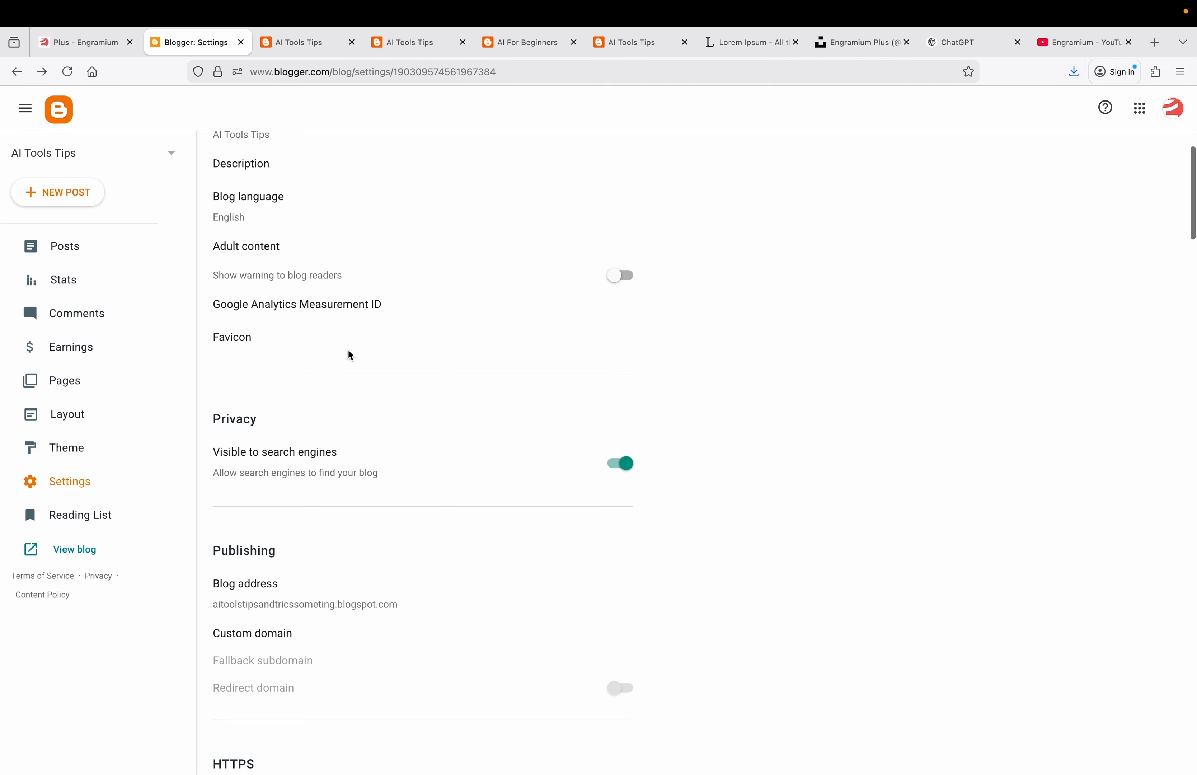
scroll(351, 355, "down", 3)
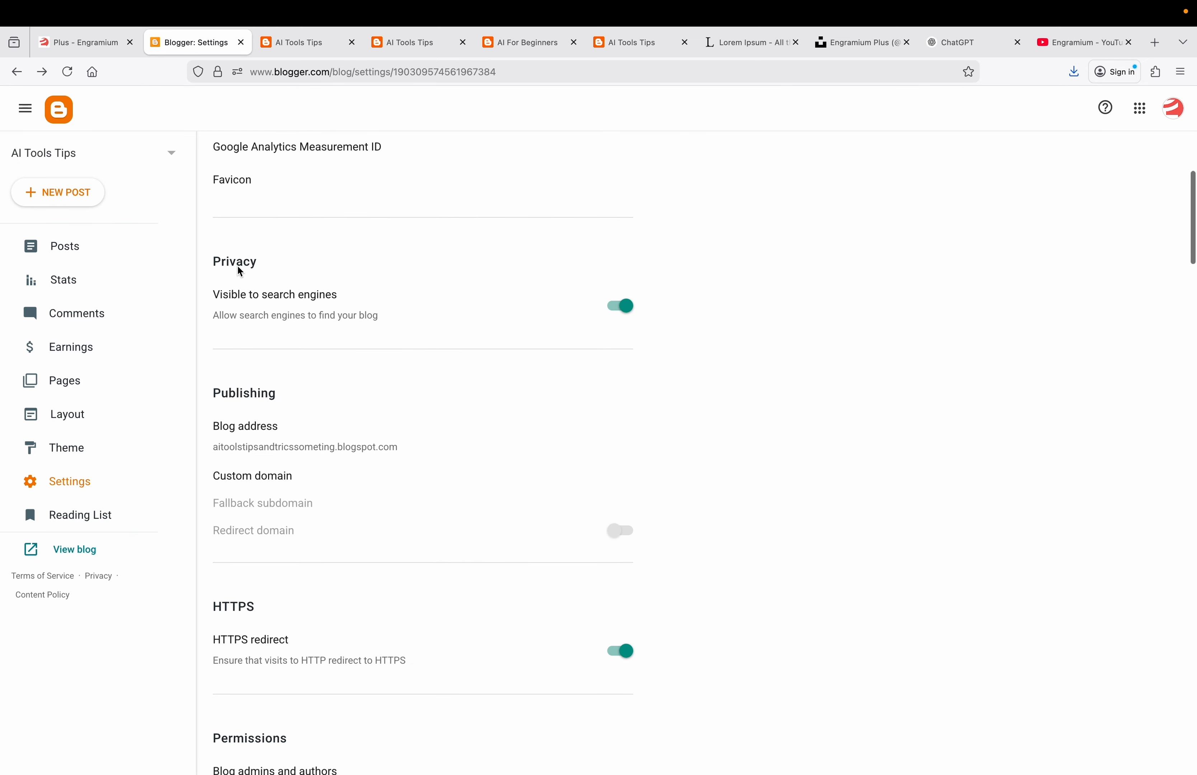
Step: Read through the remaining blog settings, from Permissions, Posts and Email to Crawlers and indexing, Monetization, Manage Blog and Site feed
scroll(240, 272, "down", 10)
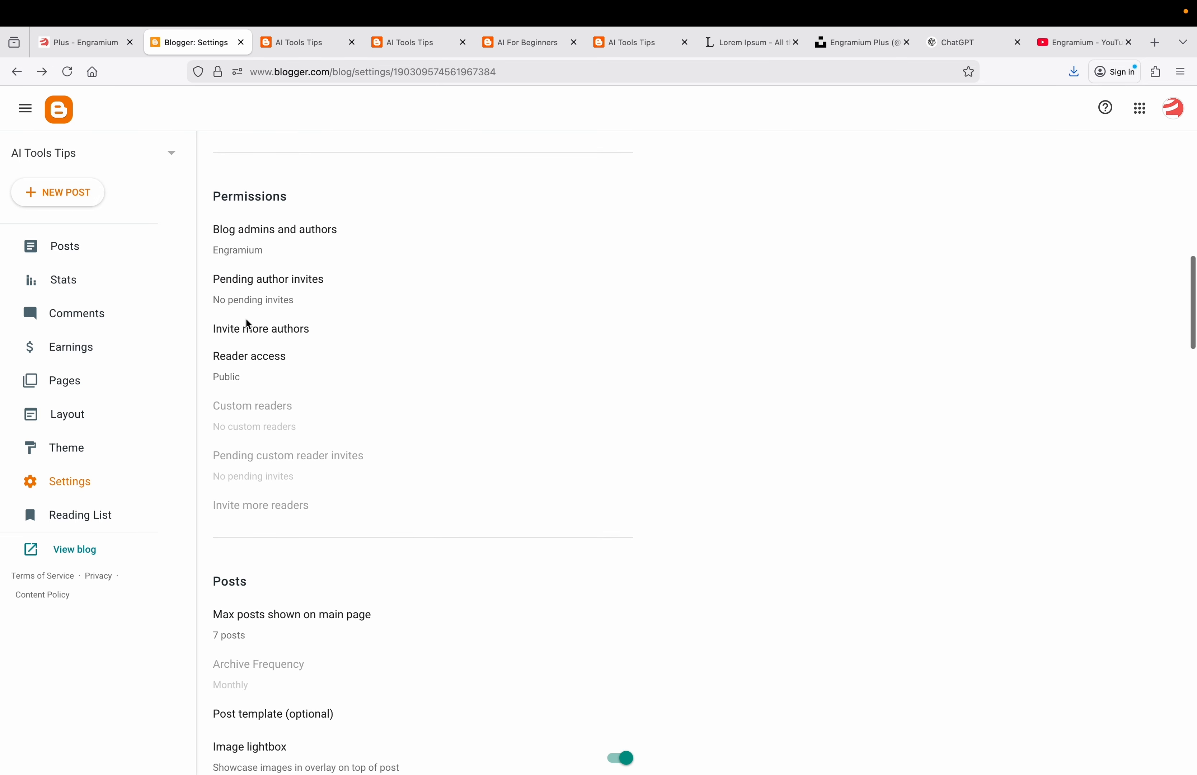
scroll(265, 281, "down", 4)
scroll(252, 430, "down", 16)
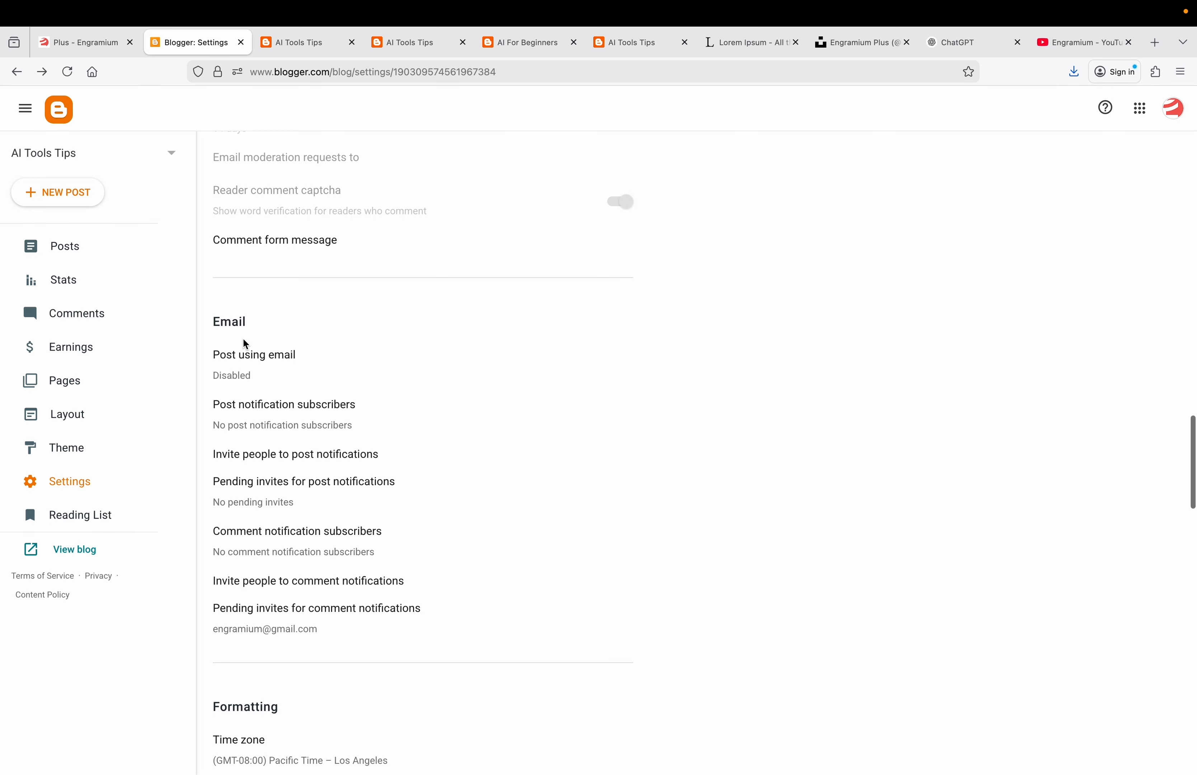
scroll(244, 342, "down", 14)
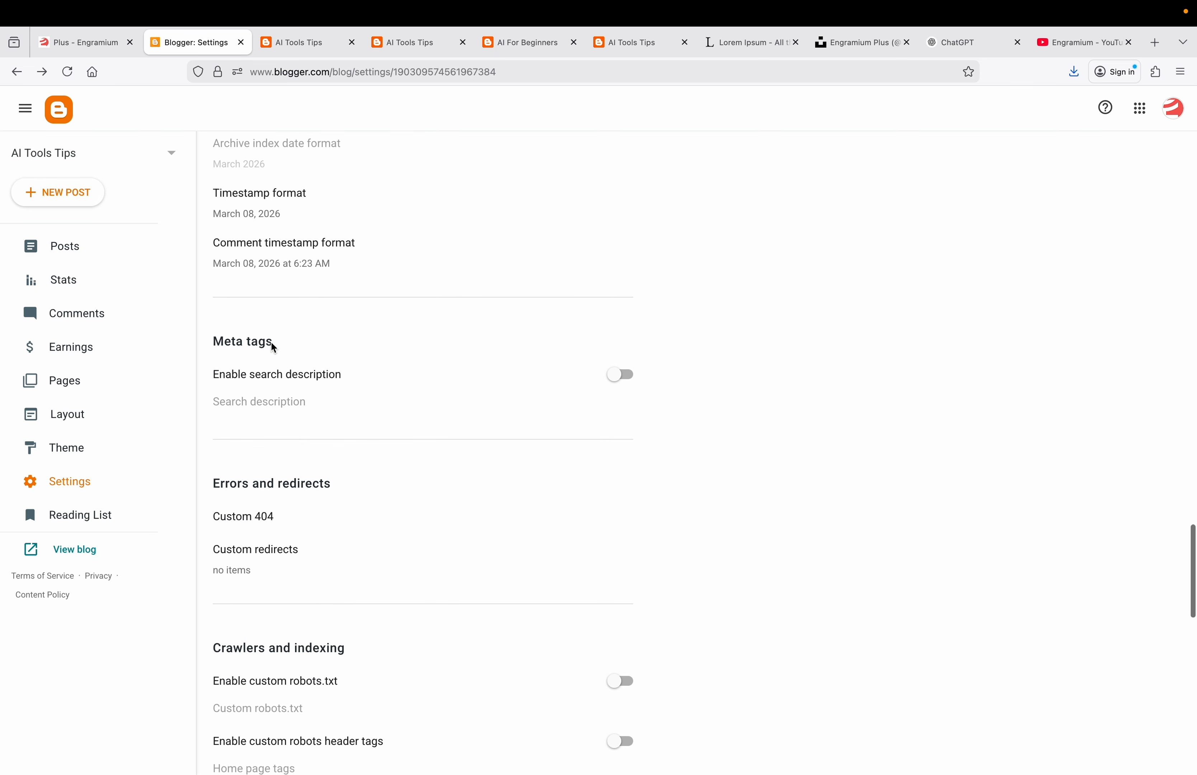
scroll(270, 345, "down", 4)
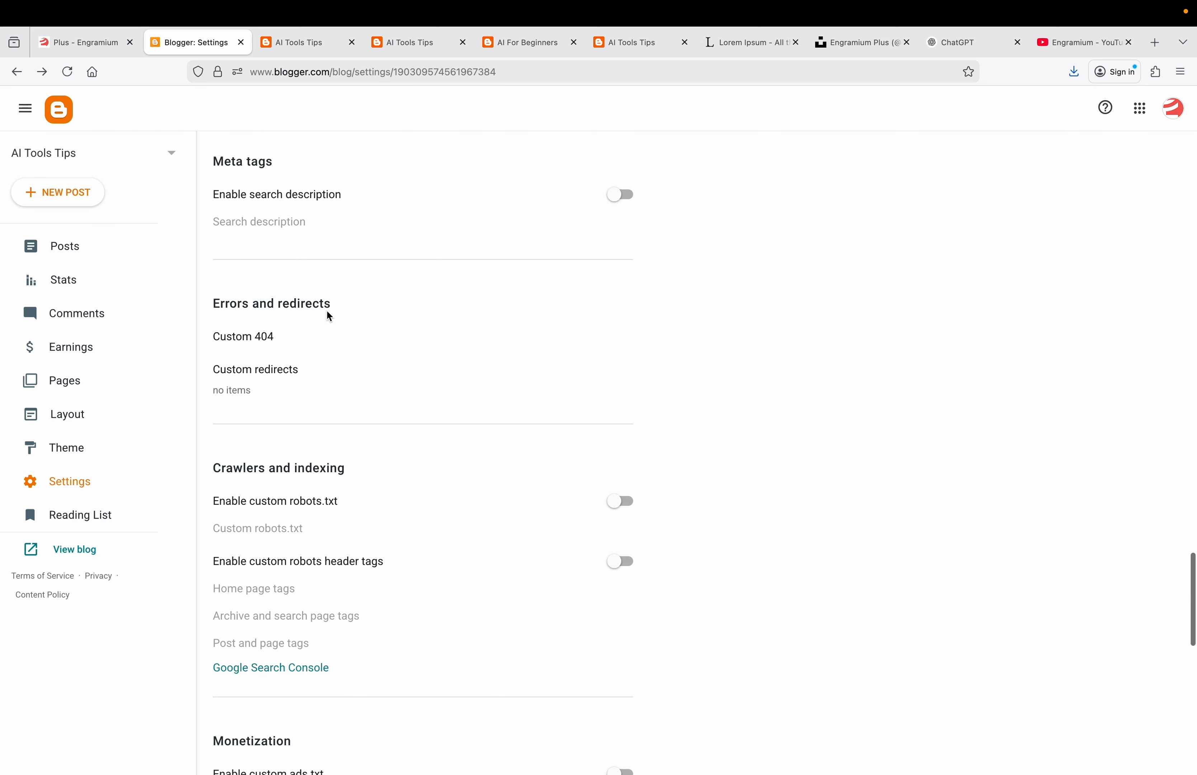
scroll(328, 315, "down", 3)
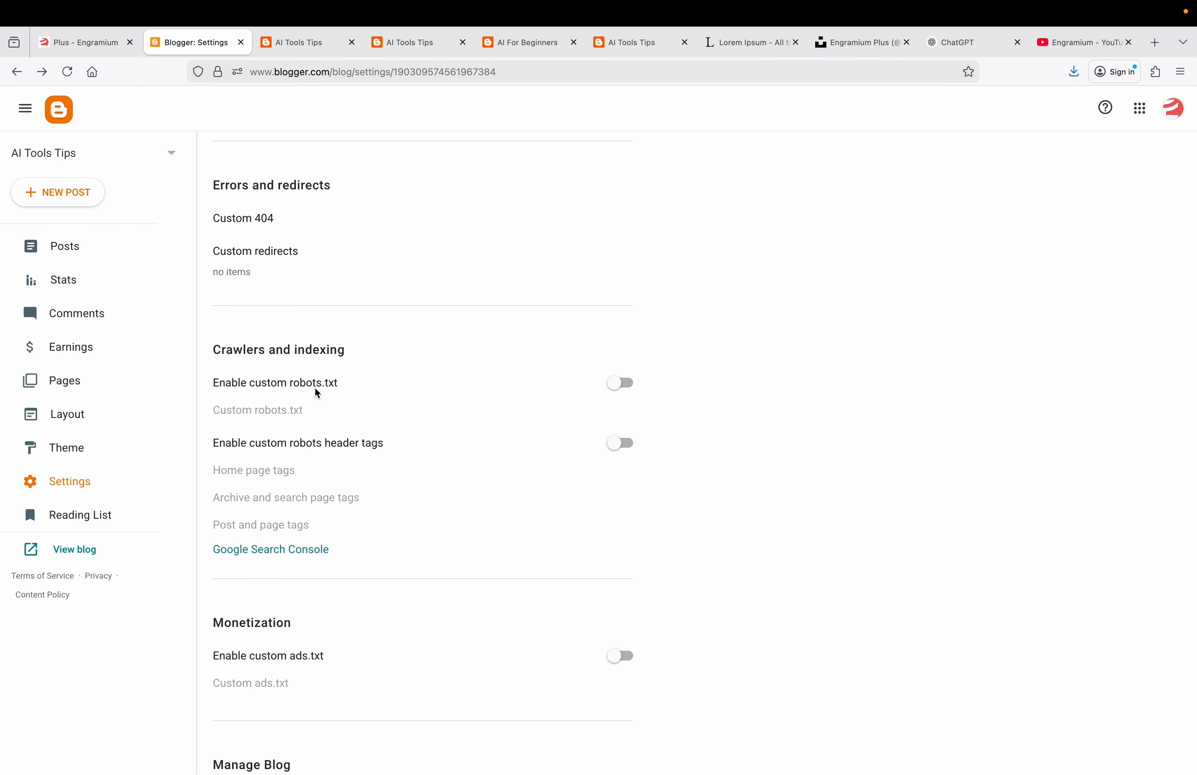
scroll(316, 391, "down", 5)
scroll(317, 393, "down", 1)
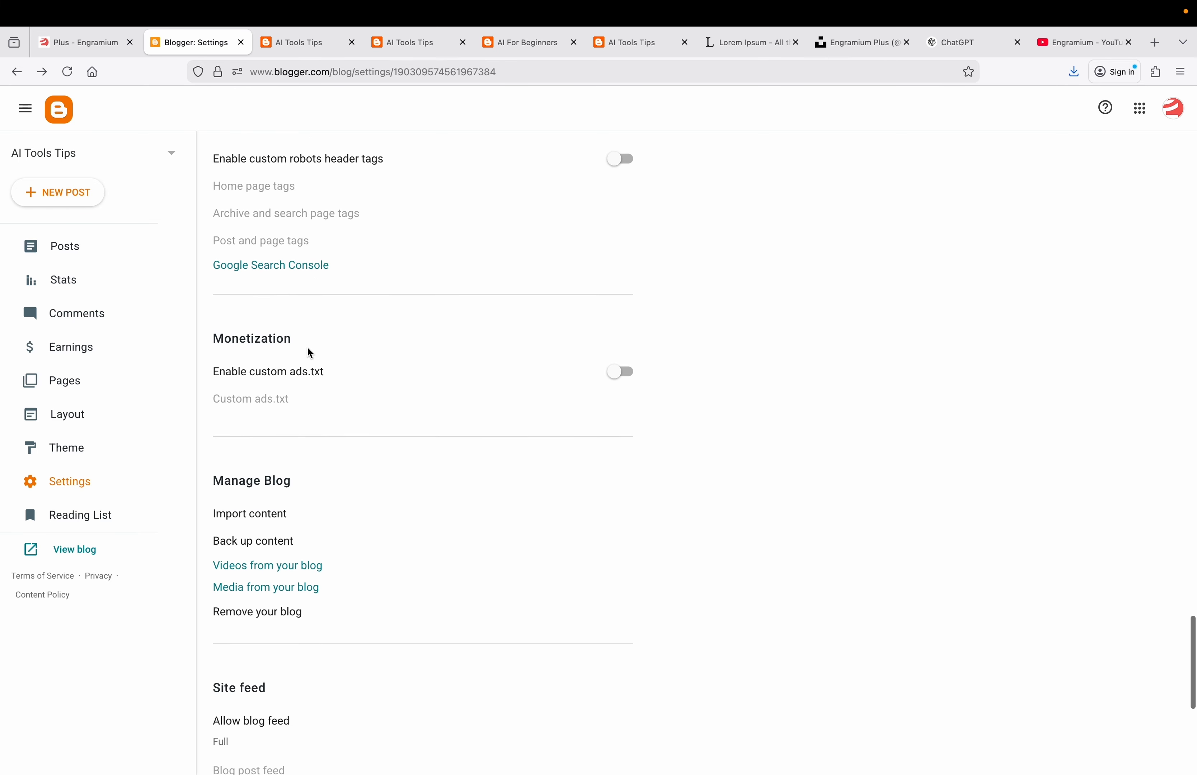
scroll(302, 468, "down", 4)
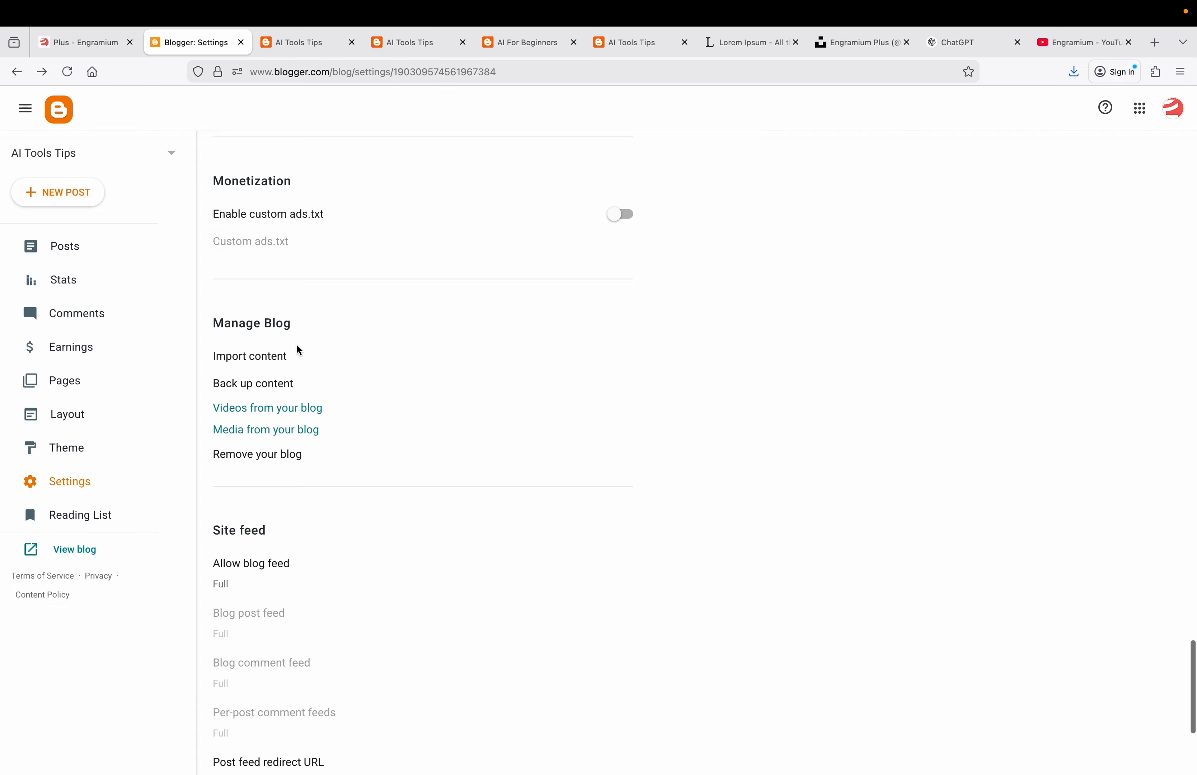
scroll(299, 351, "down", 6)
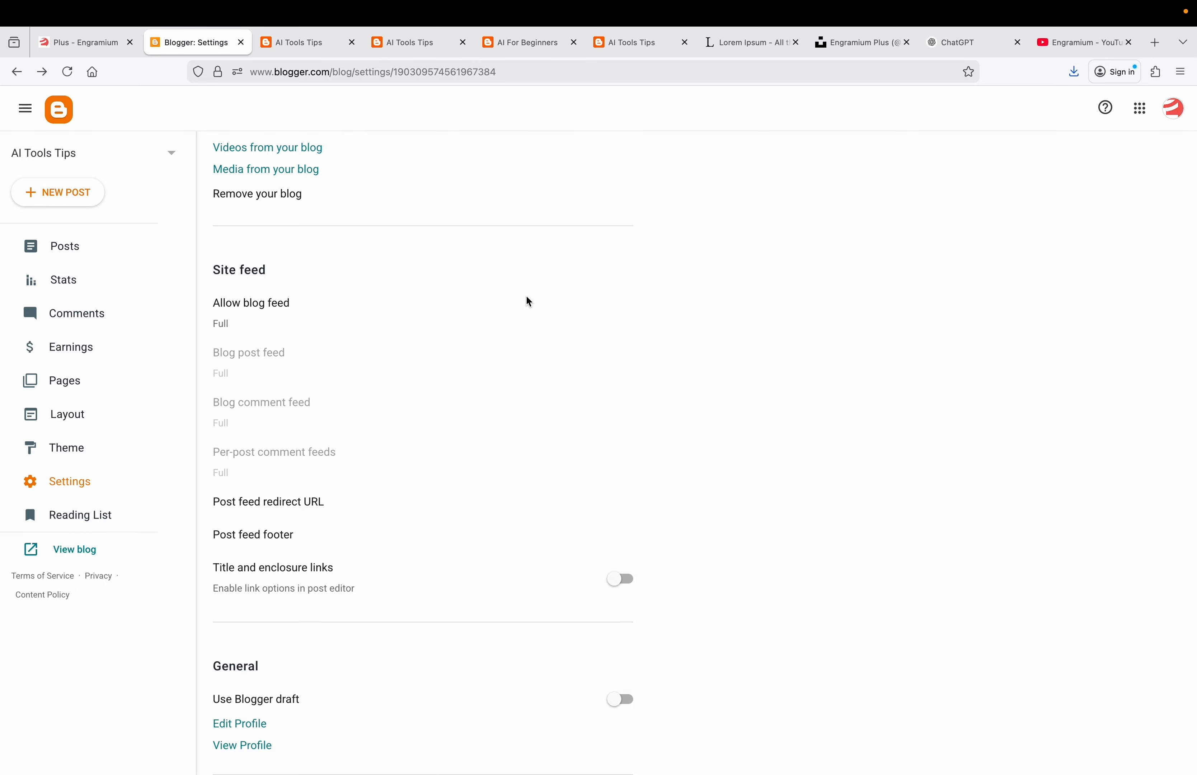
Step: View the live blog's home page with the applied theme and look through the AI For Beginners post in its open tab
left_click(60, 553)
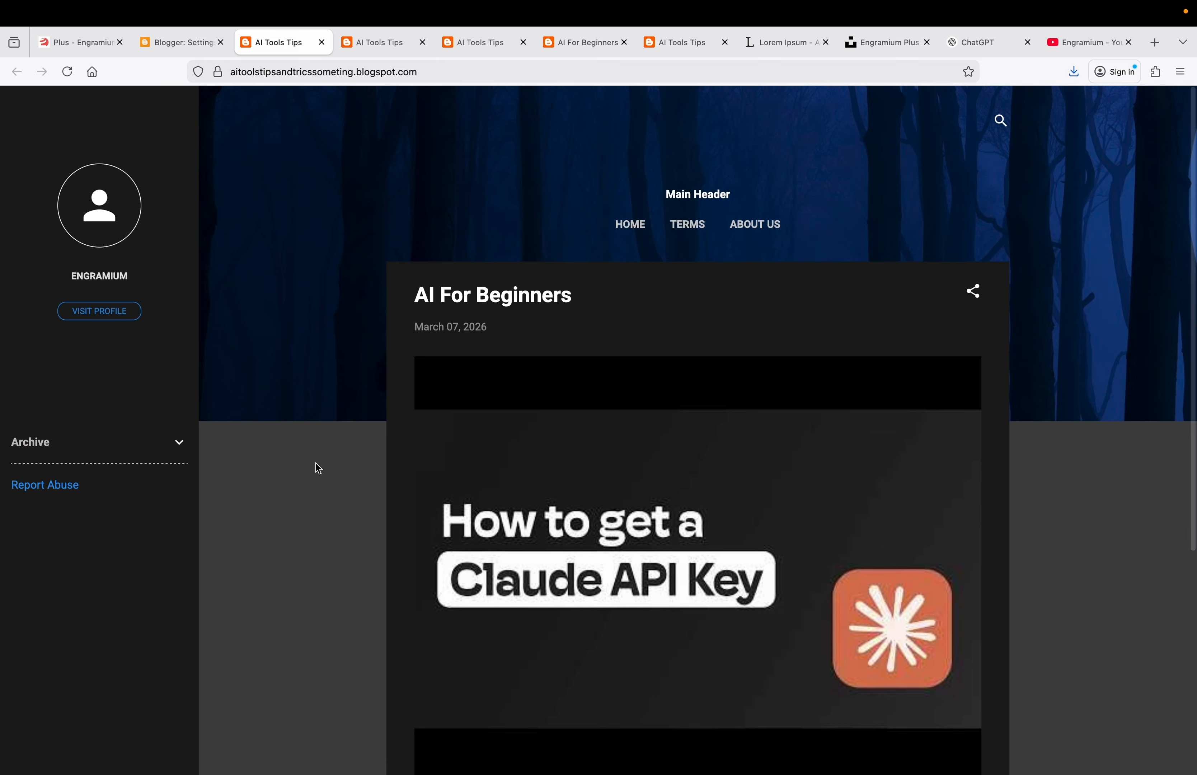
scroll(316, 463, "down", 5)
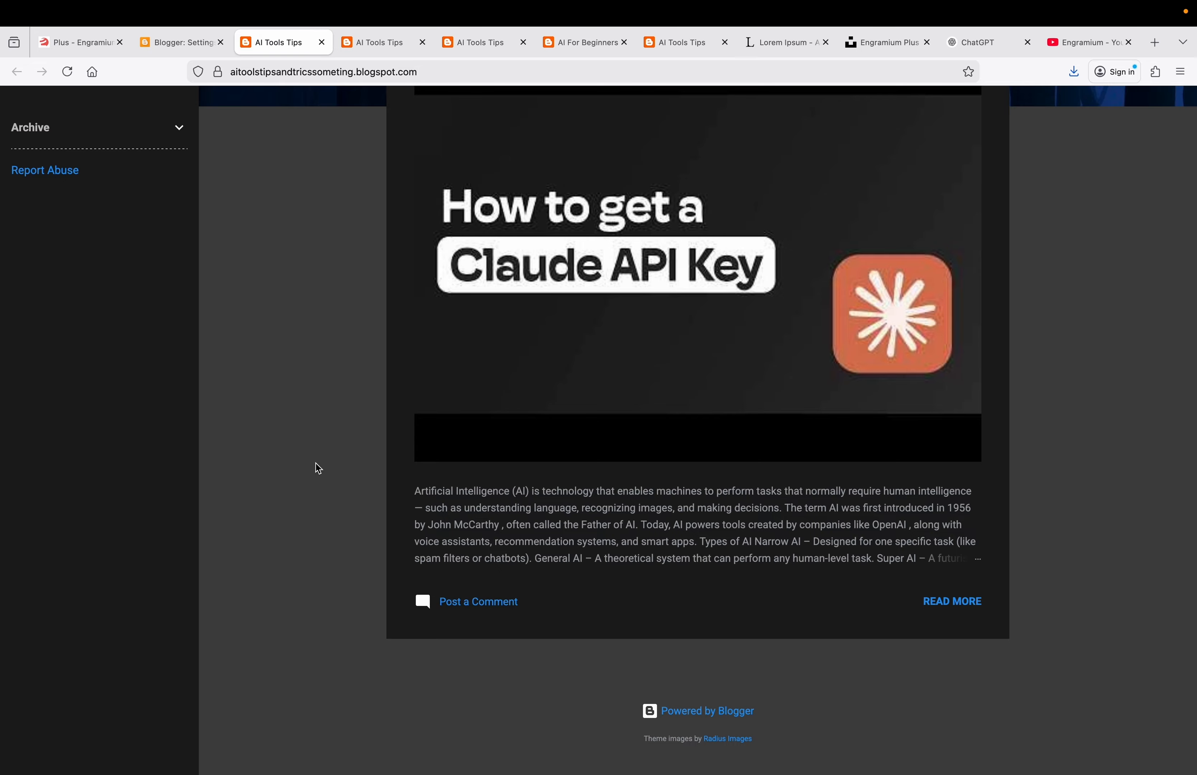
scroll(316, 463, "up", 5)
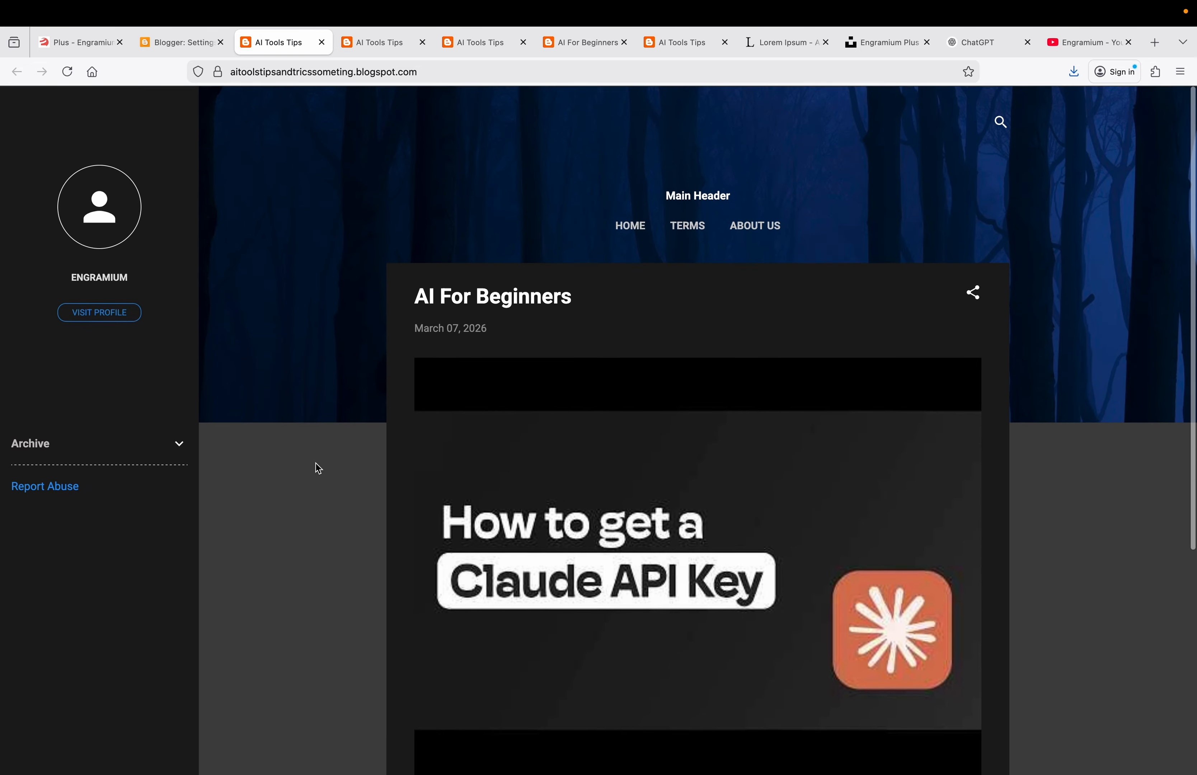
scroll(316, 463, "down", 5)
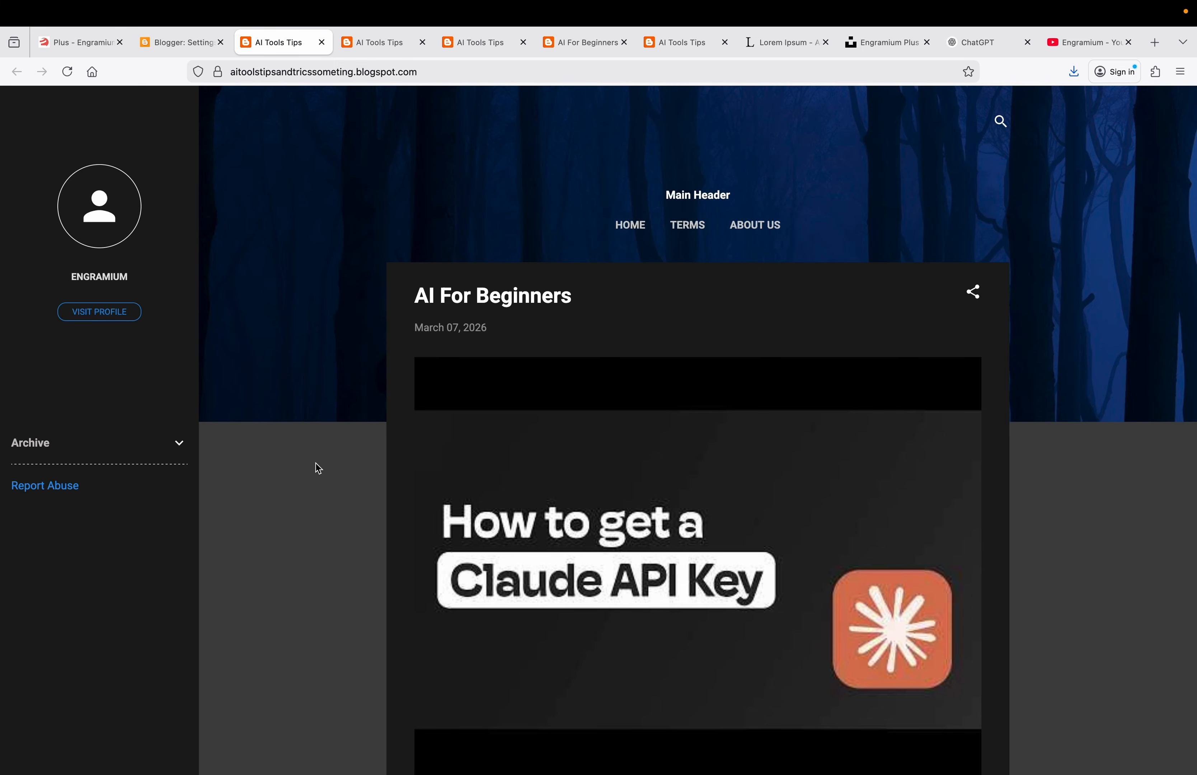
scroll(316, 465, "down", 5)
left_click(575, 45)
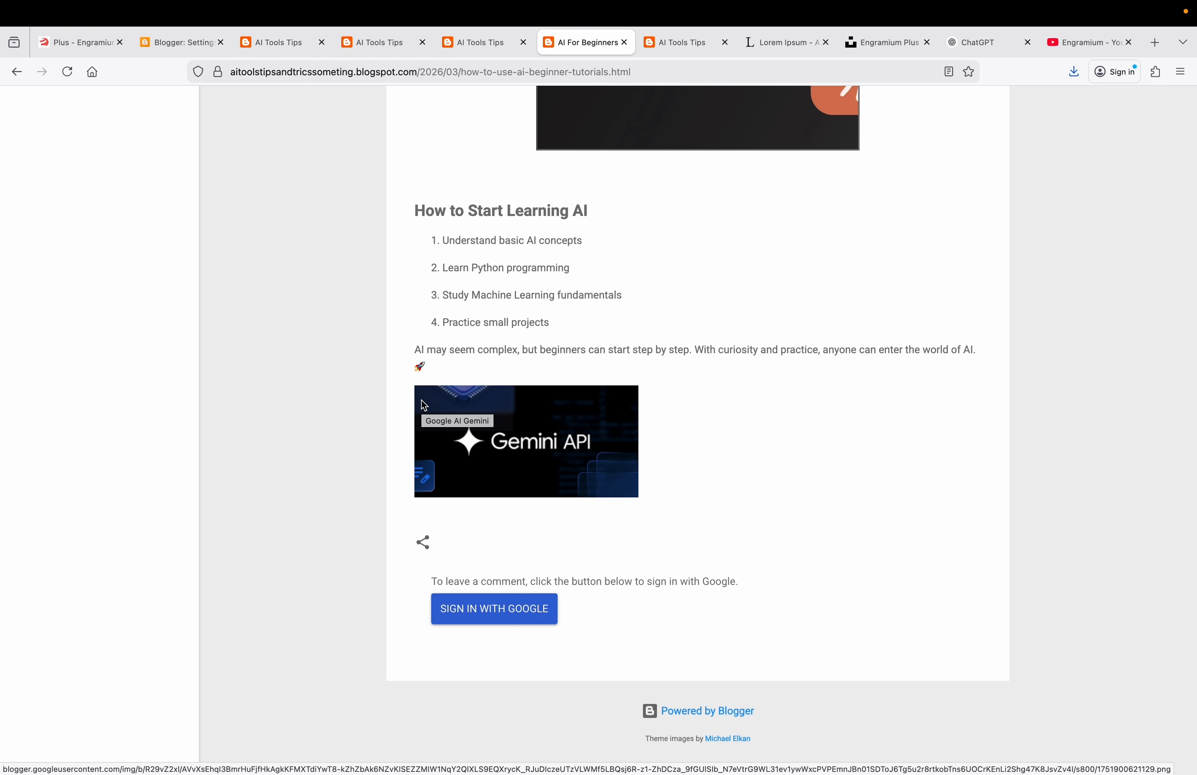
scroll(424, 405, "up", 15)
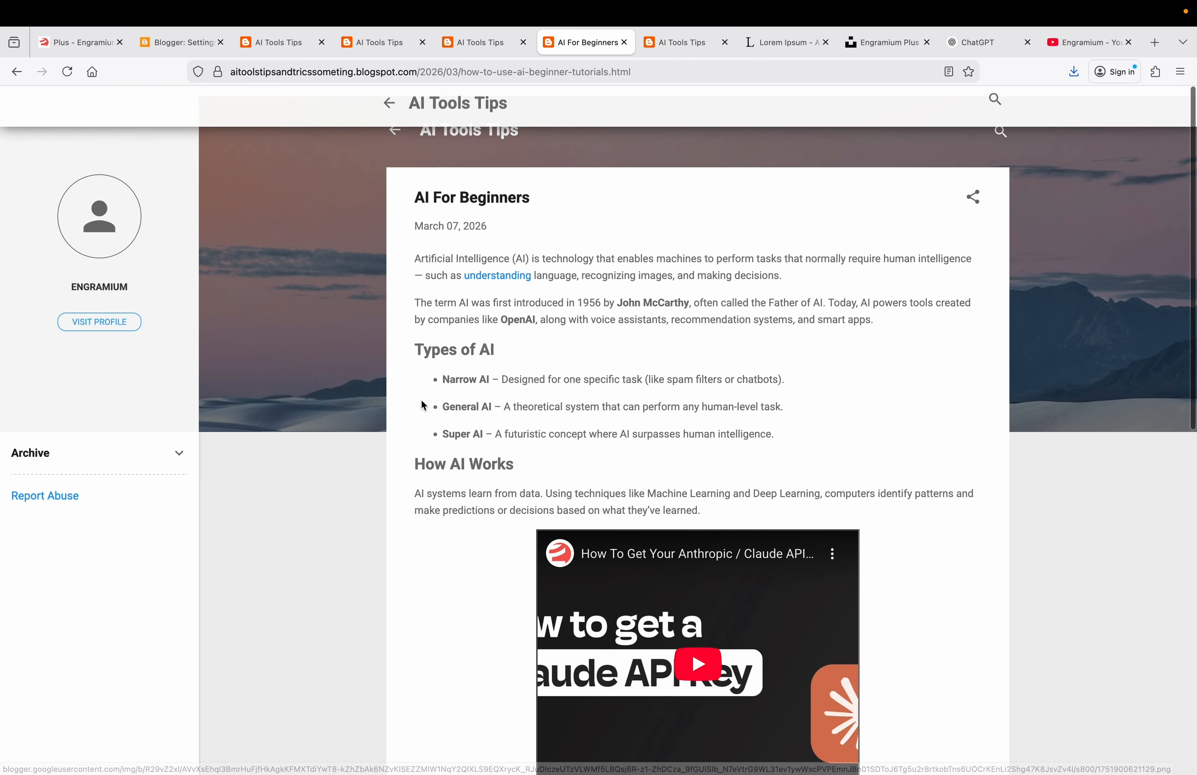